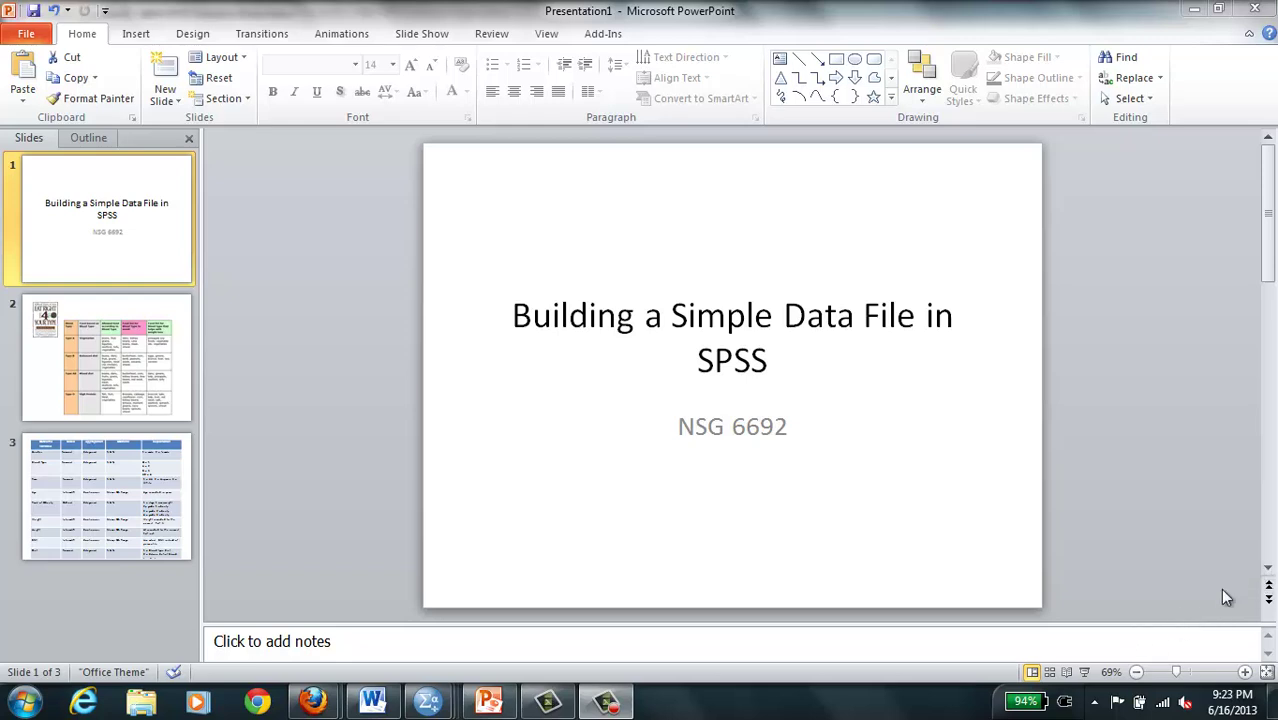
- Start the PowerPoint slide show at slide 1, 'Building a Simple Data File in SPSS'
click(1084, 673)
- Advance the slide show to slide 2, showing the blood-type diet table and book cover
click(1084, 682)
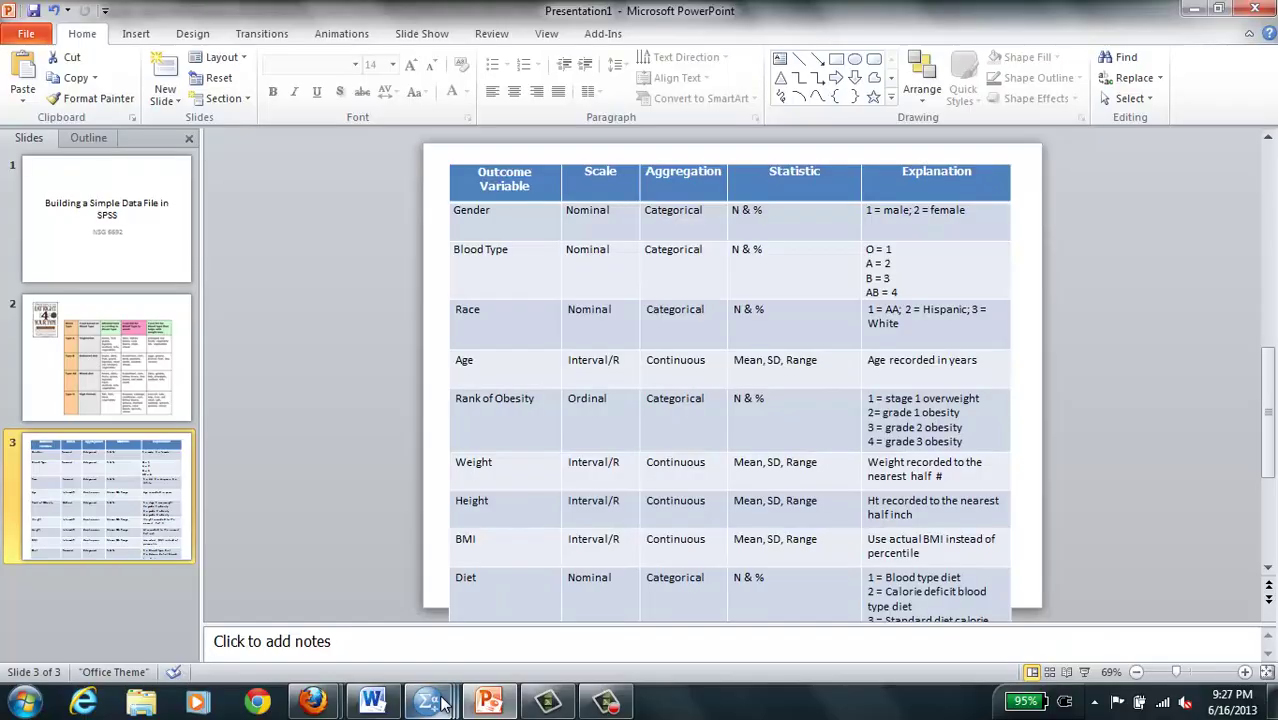
- Bring the blank Untitled3 dataset forward in Data View, entering then erasing 'subject' in the first cell
mouse_move(434, 706)
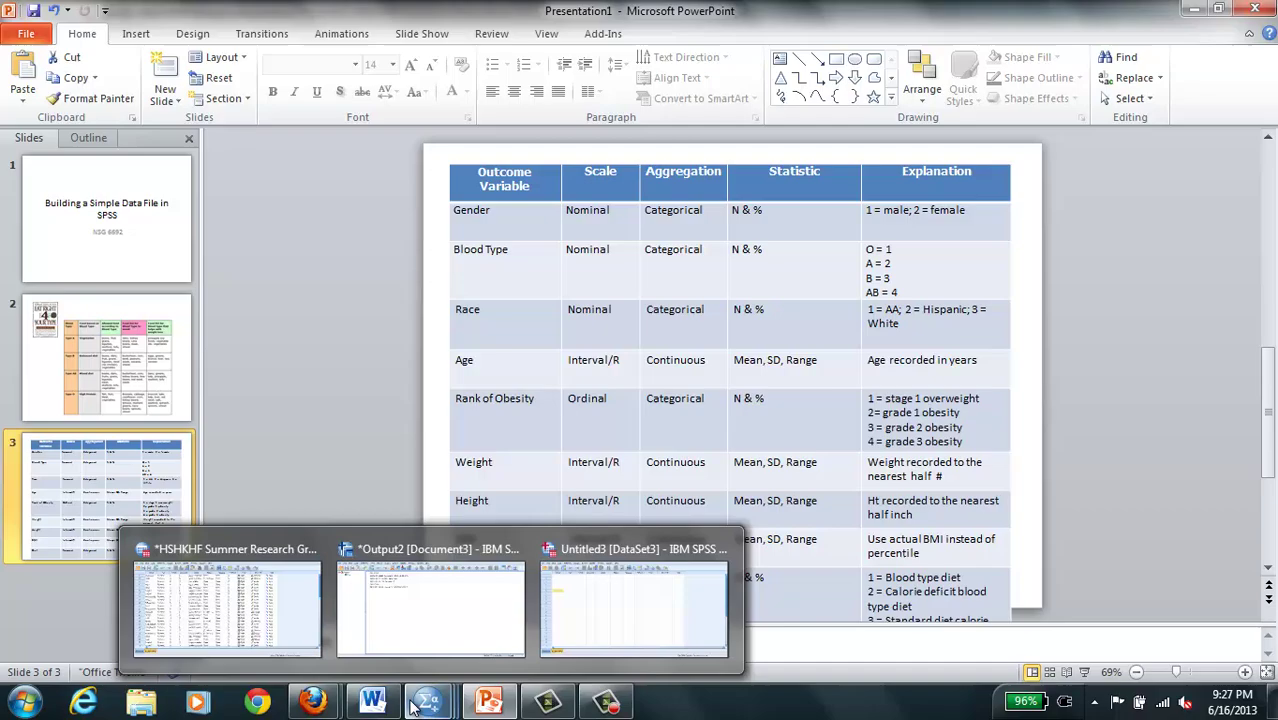
click(594, 621)
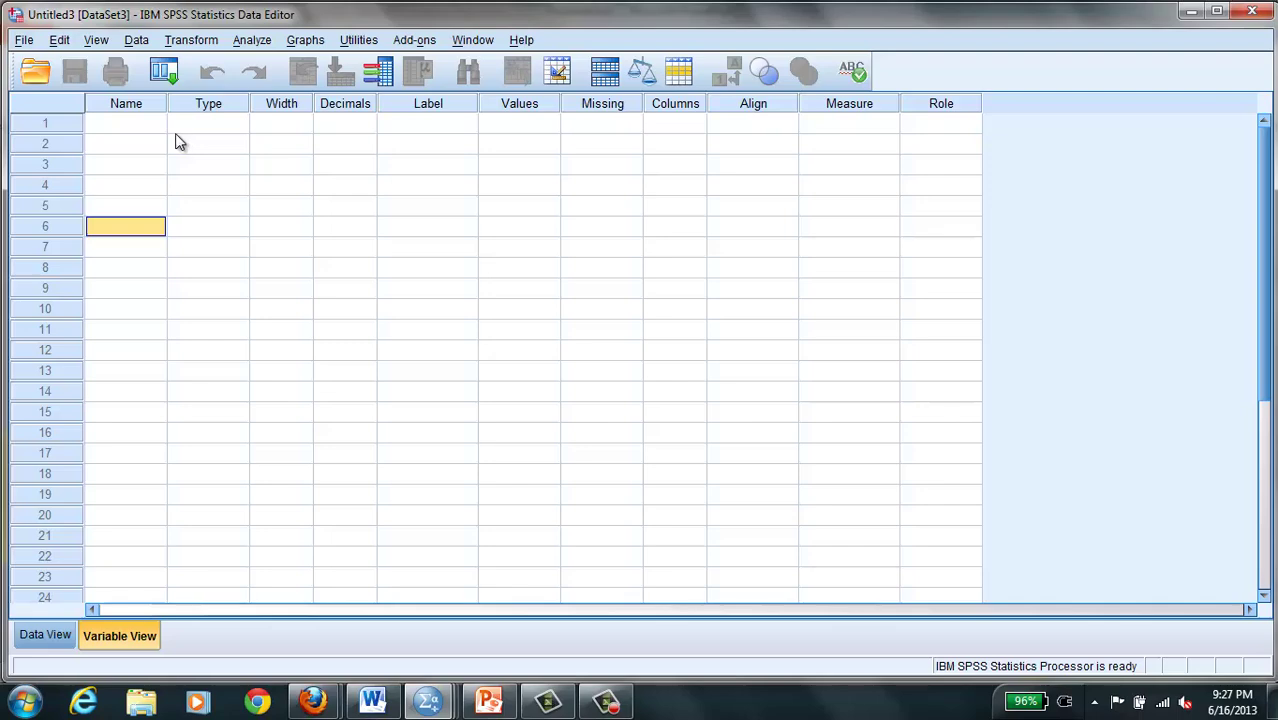
click(42, 638)
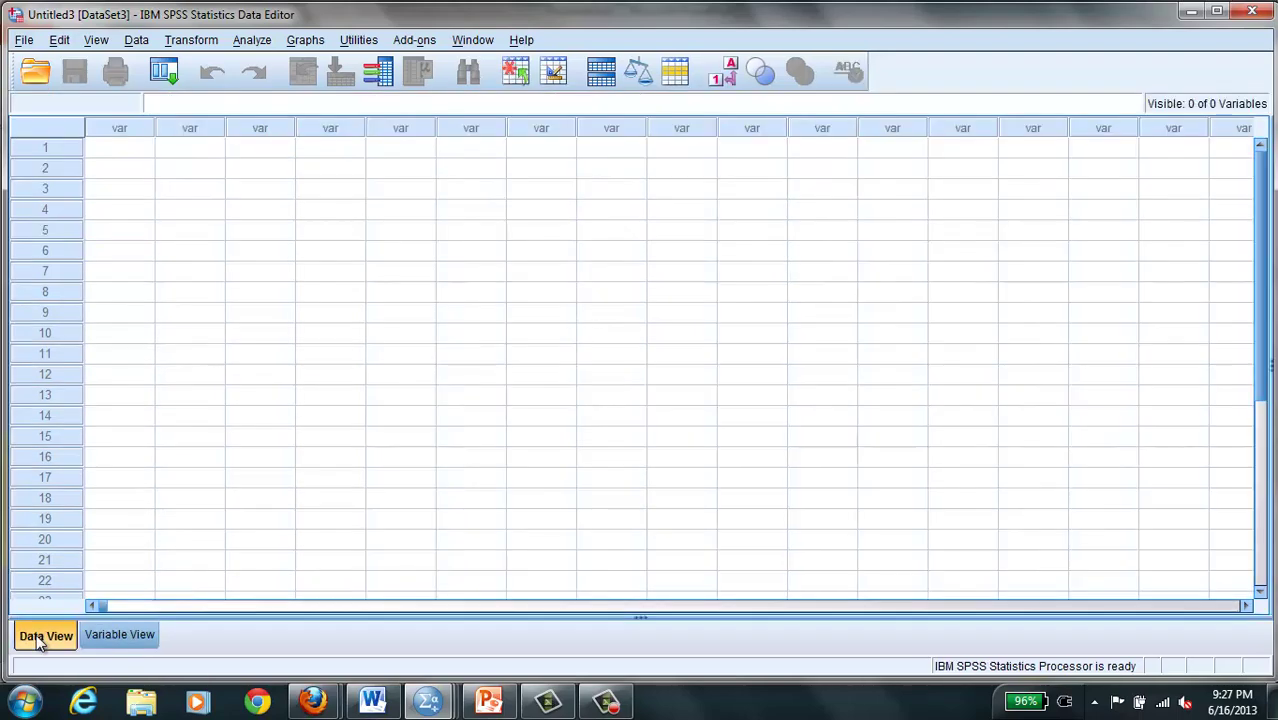
click(110, 150)
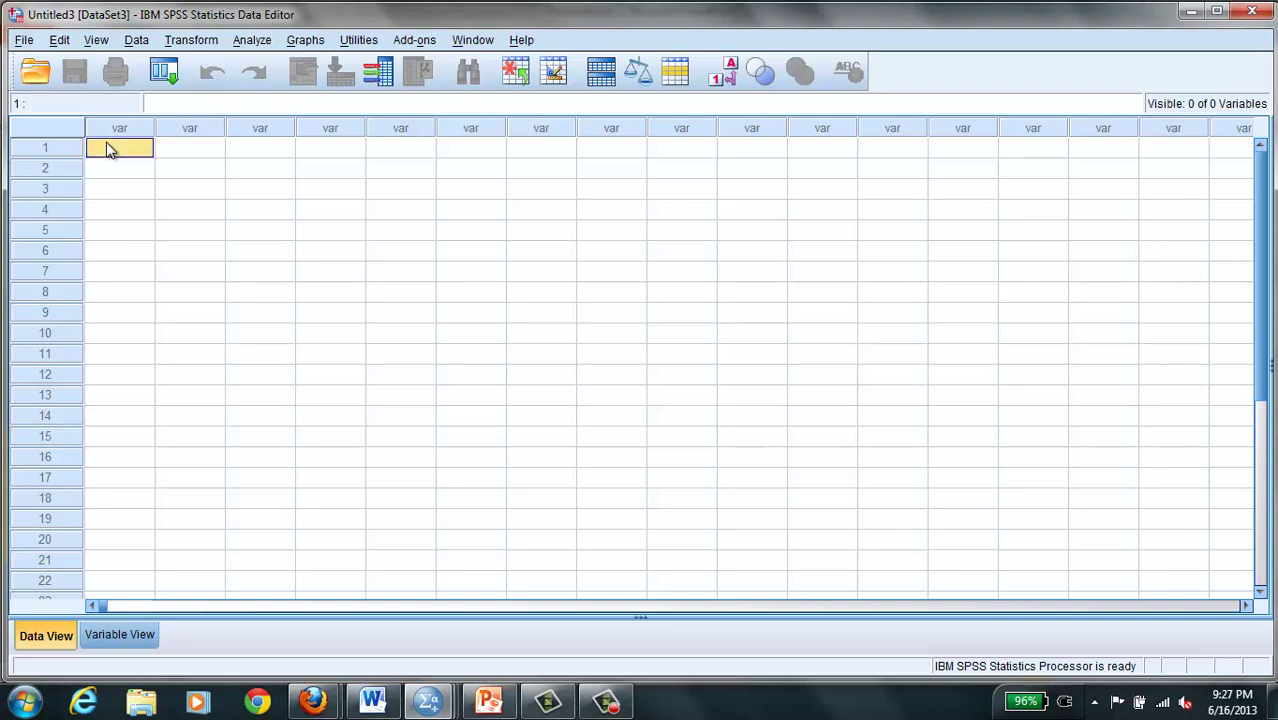
text(subjec)
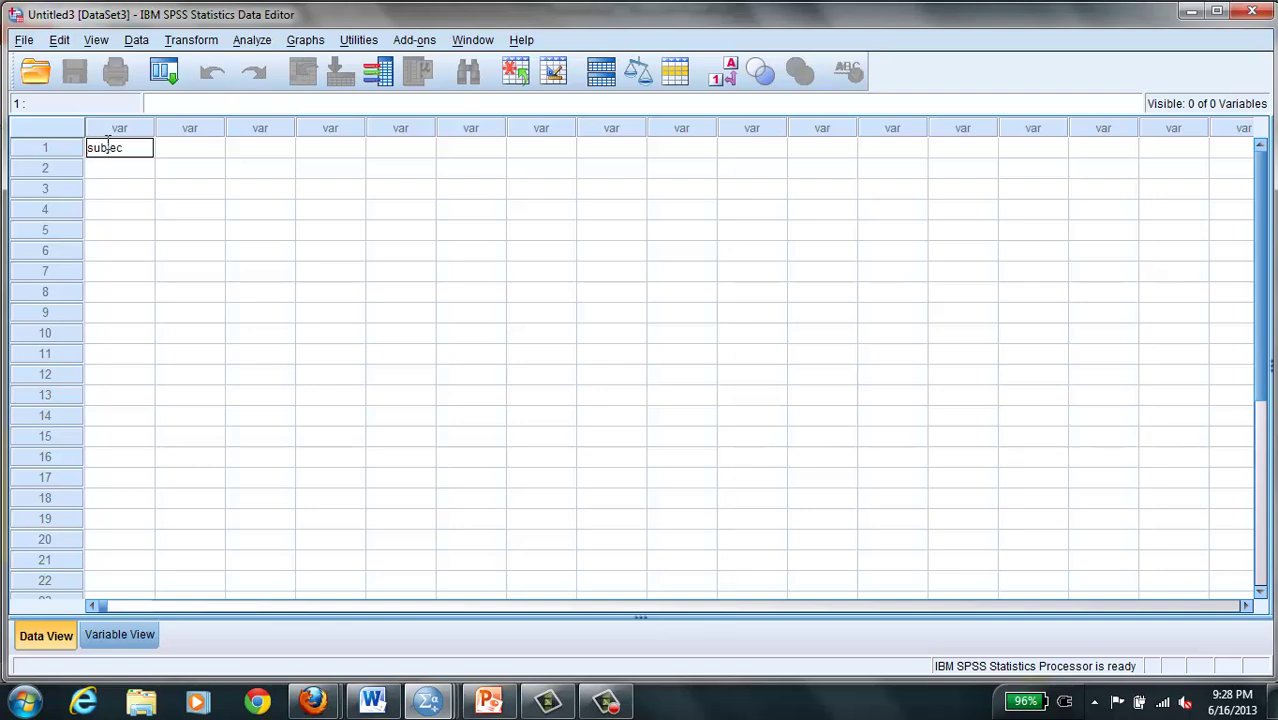
text(t)
key(BackSpace)
key(BackSpace)
key(BackSpace)
key(BackSpace)
key(BackSpace)
key(BackSpace)
key(BackSpace)
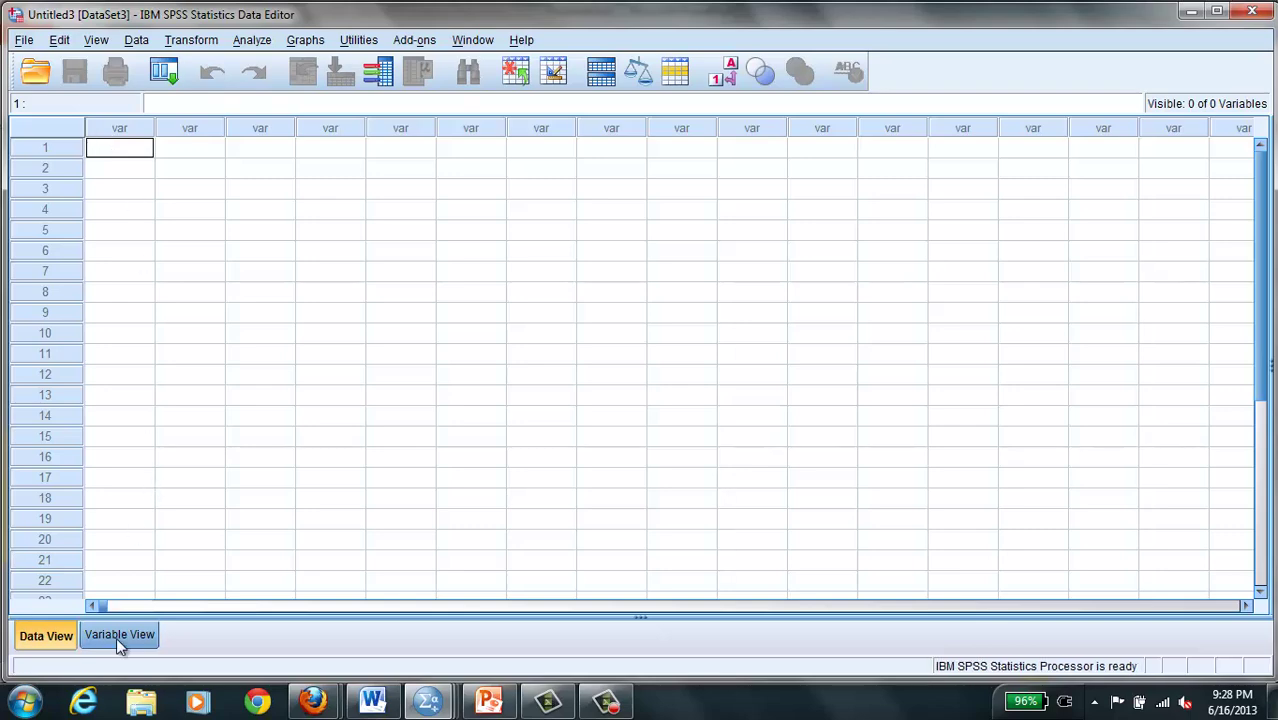
- In Variable View, name row 1's variable 'subject' and keep its type as Numeric
click(116, 637)
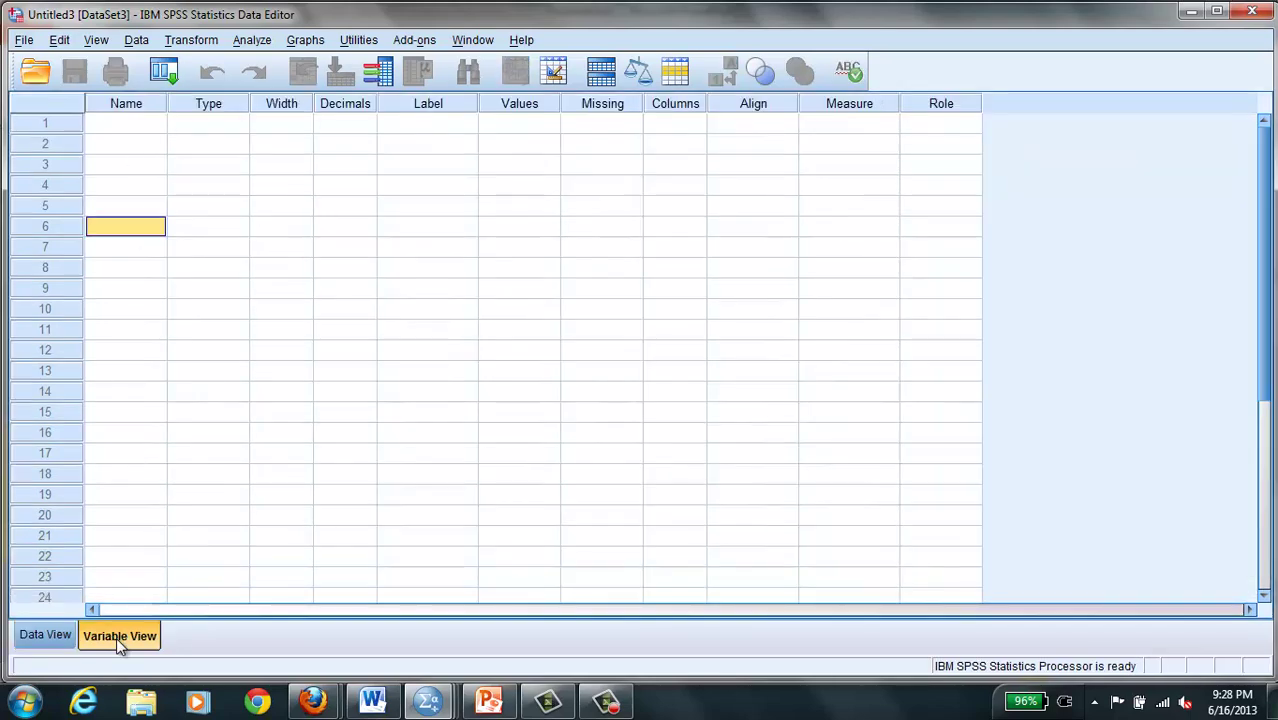
click(122, 120)
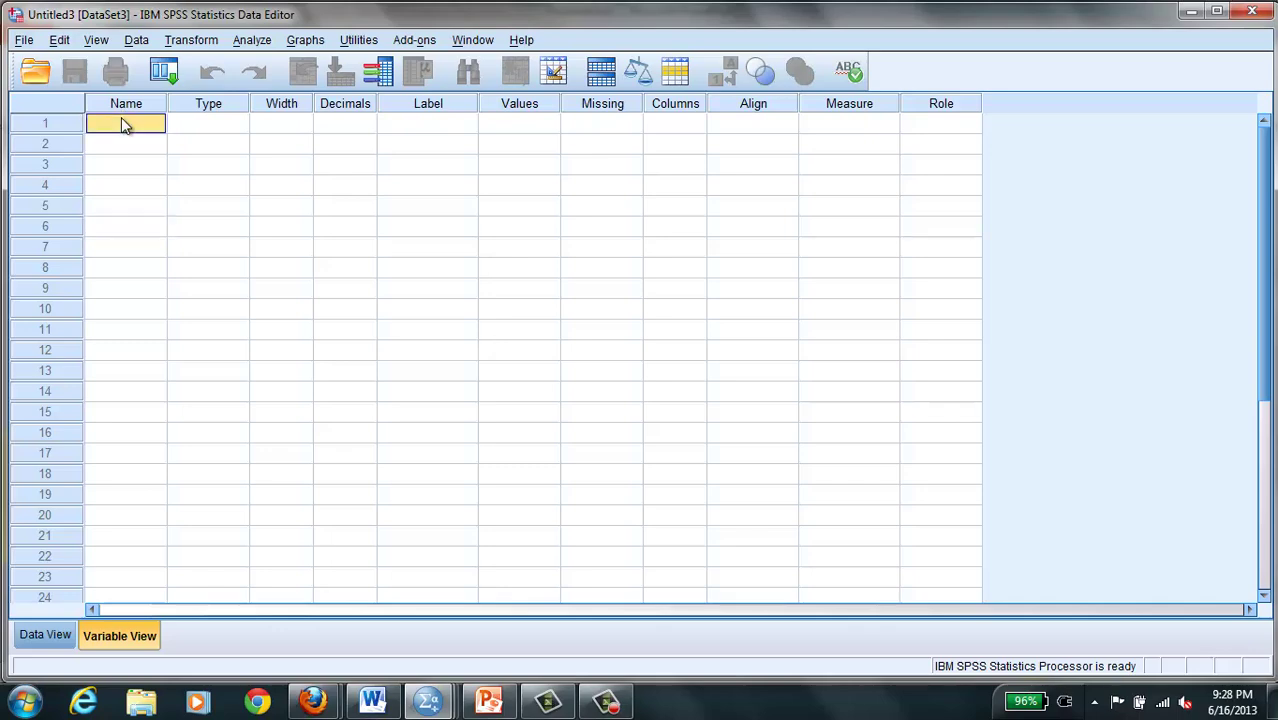
text(subject)
click(214, 125)
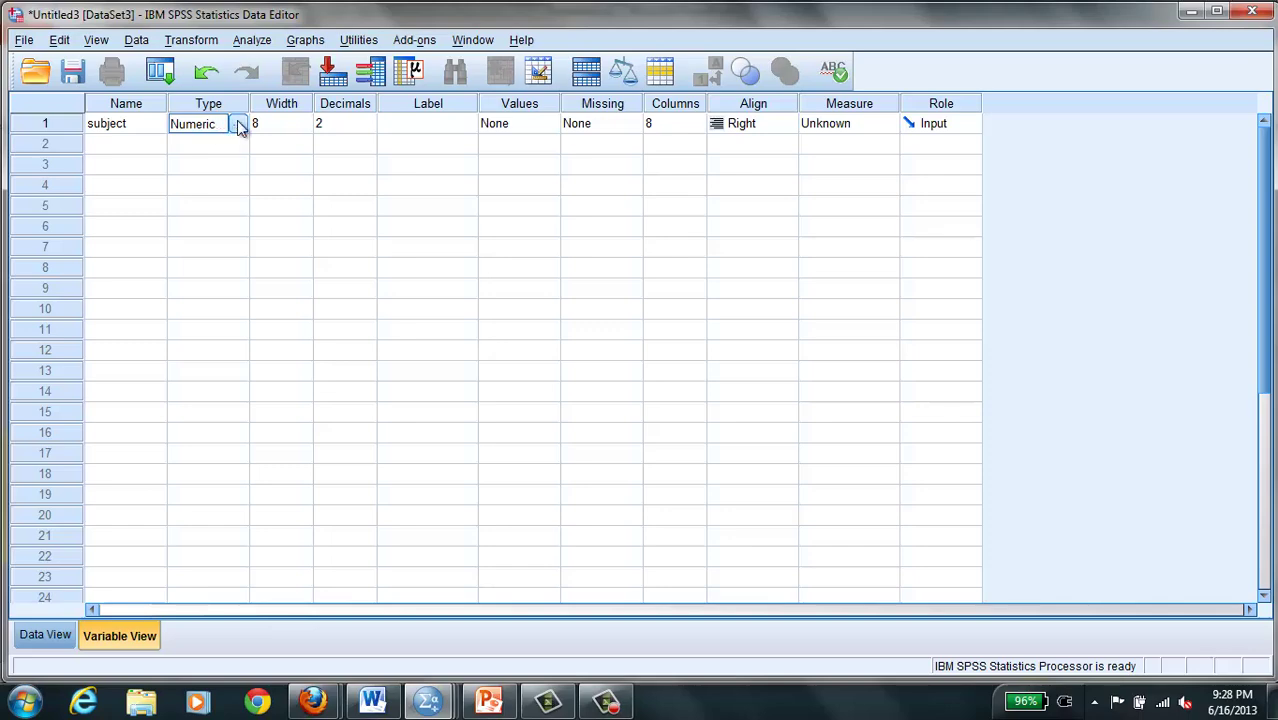
click(239, 124)
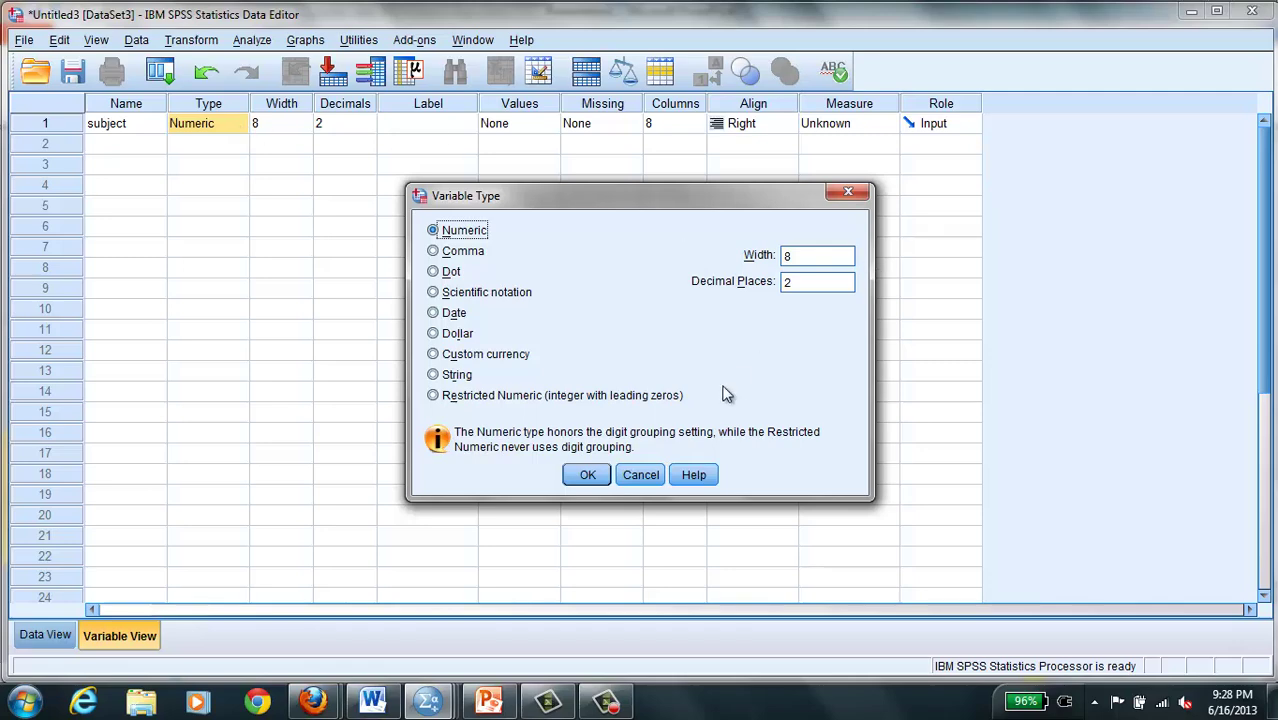
click(851, 193)
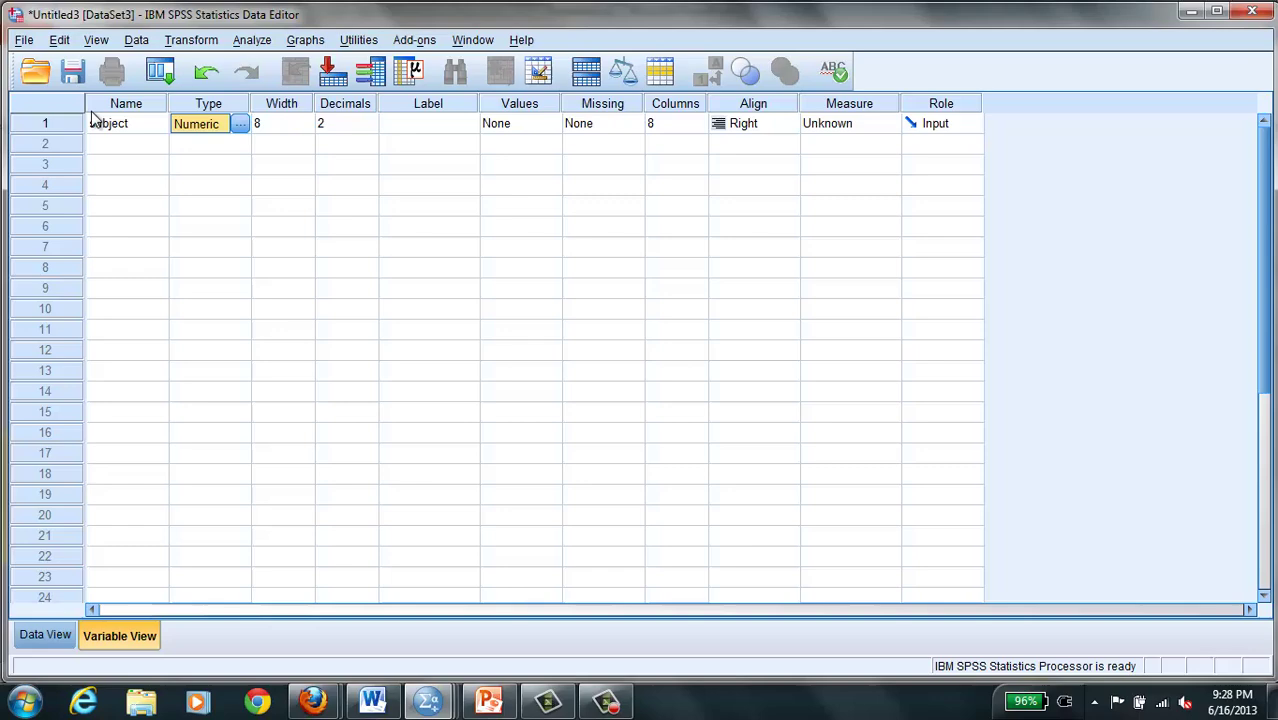
click(107, 147)
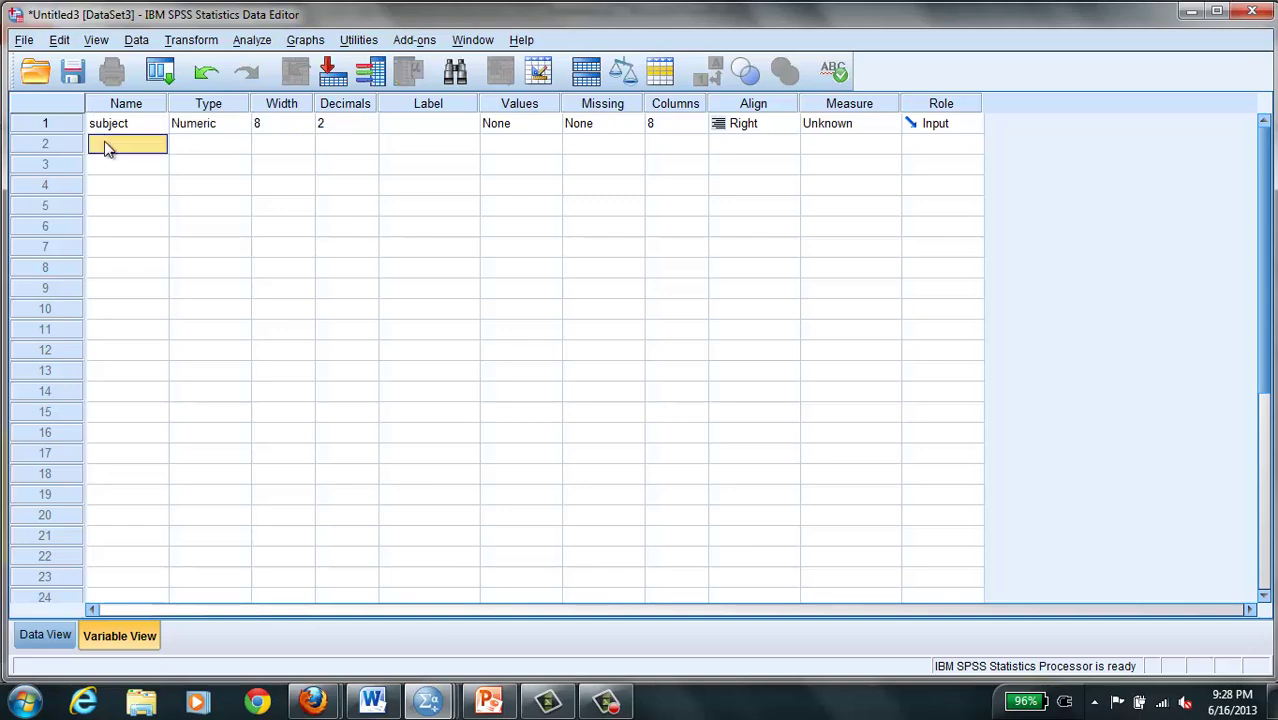
- Name the row 2 variable 'gender' and set its width to 1 and decimals to 0
text(gender)
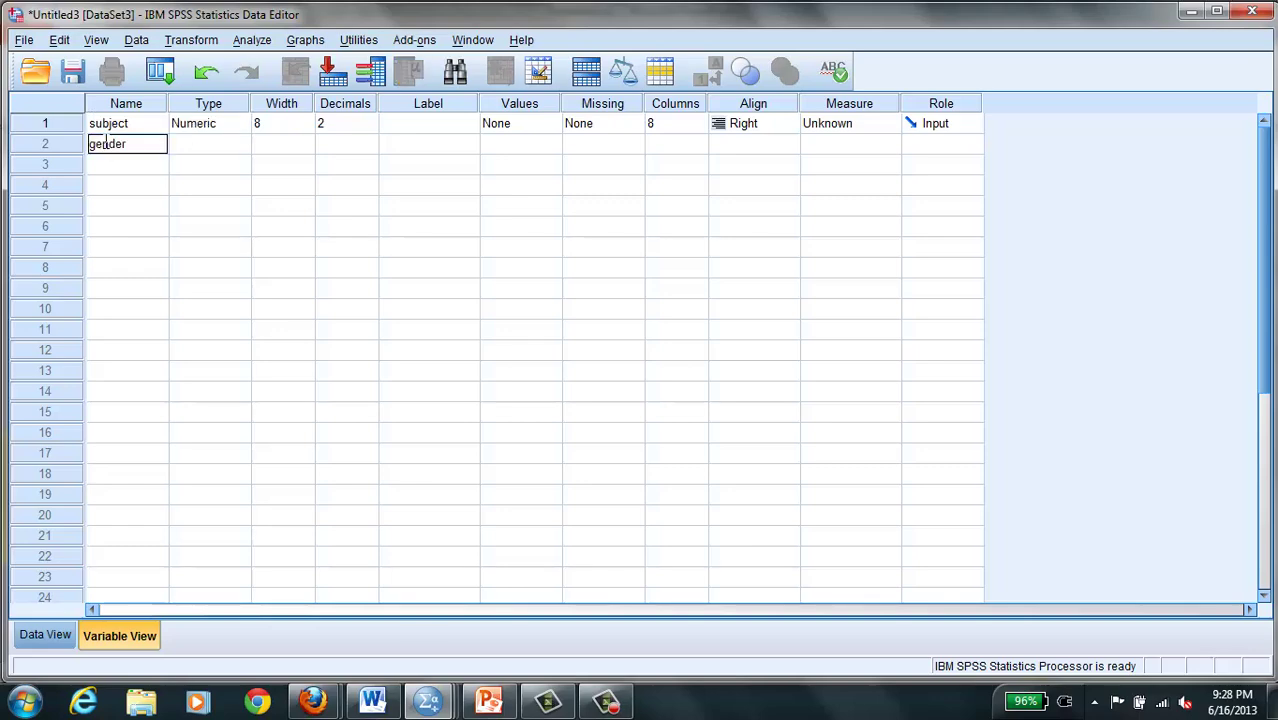
key(Tab)
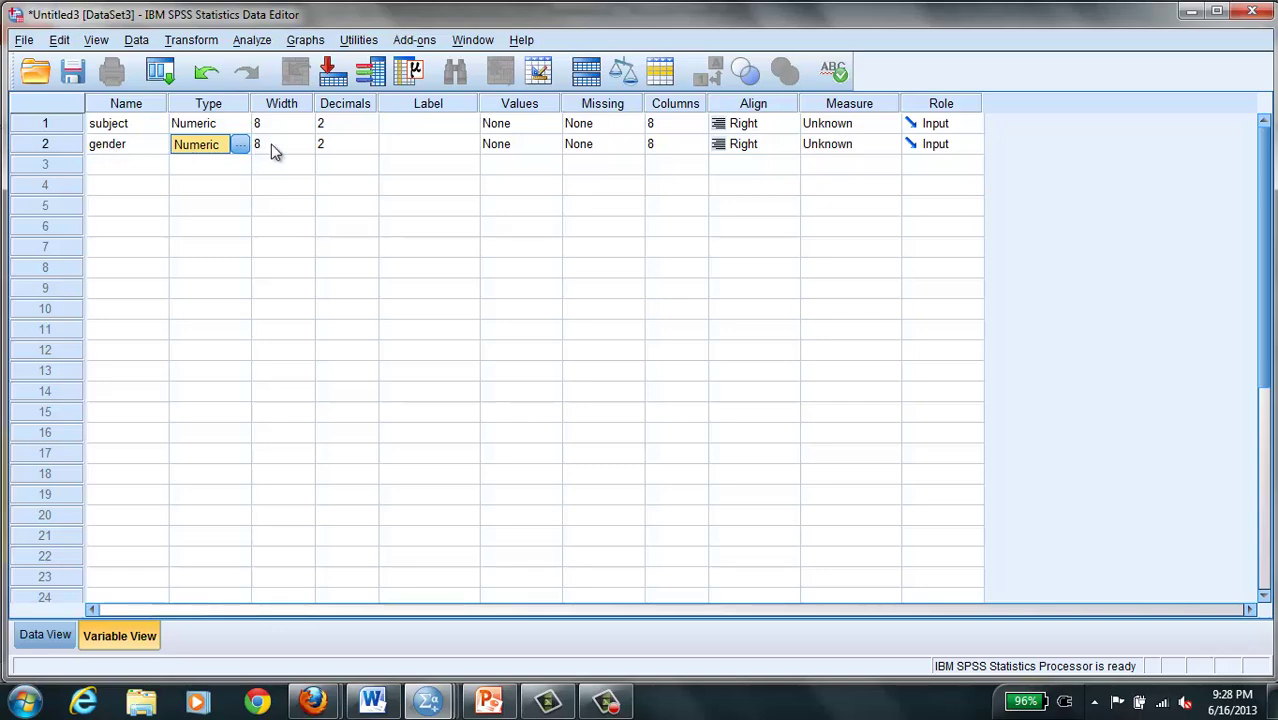
click(369, 146)
click(370, 148)
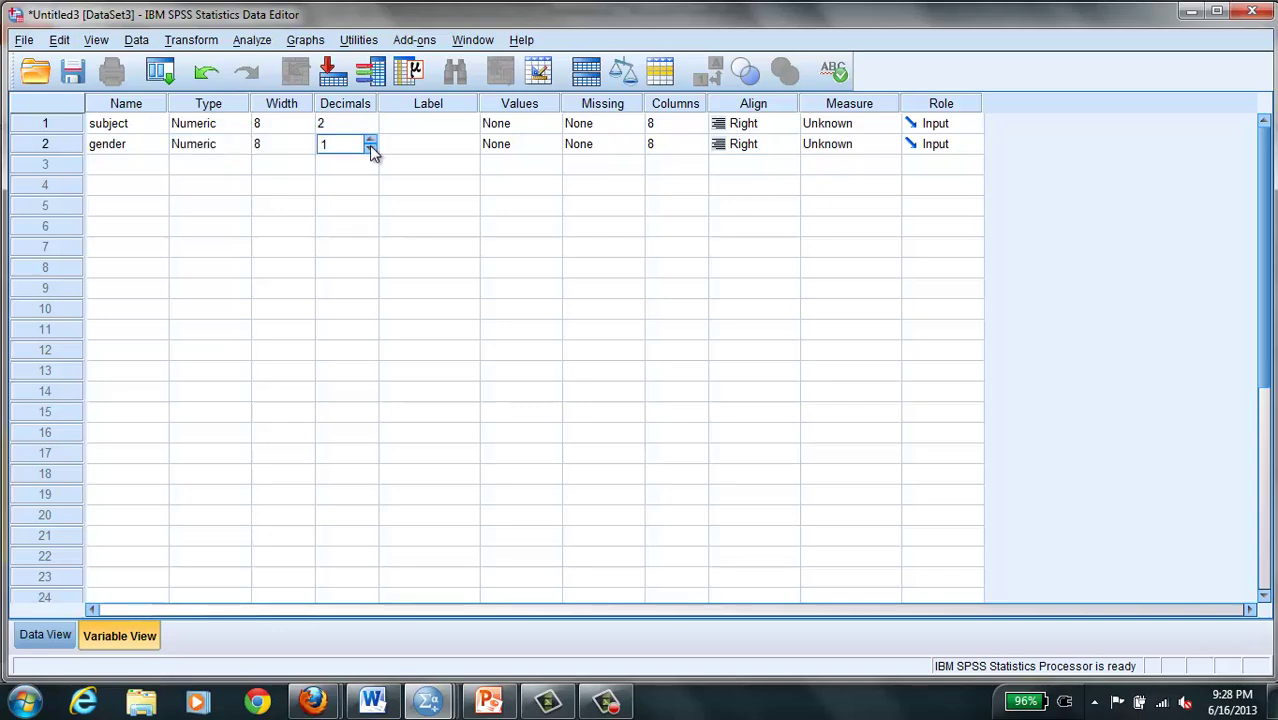
click(370, 148)
click(306, 146)
click(308, 148)
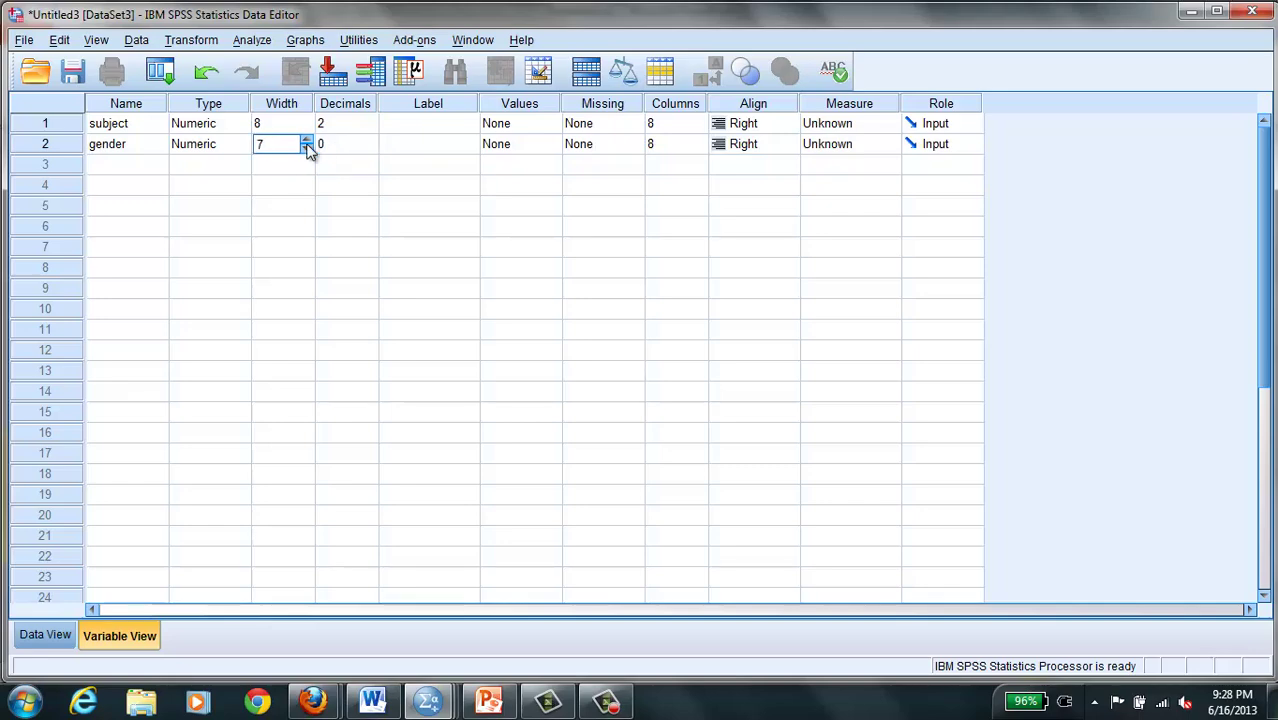
click(307, 149)
click(307, 149)
click(307, 149)
click(307, 149)
click(307, 149)
click(307, 149)
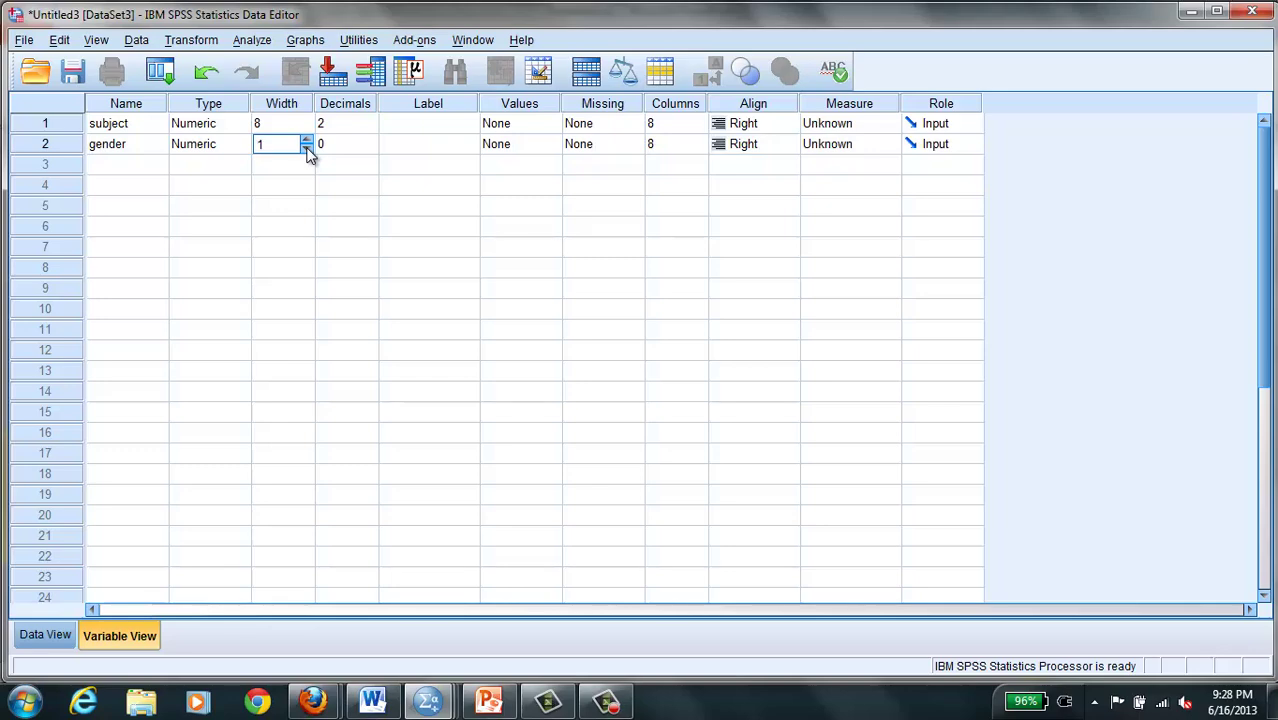
click(404, 146)
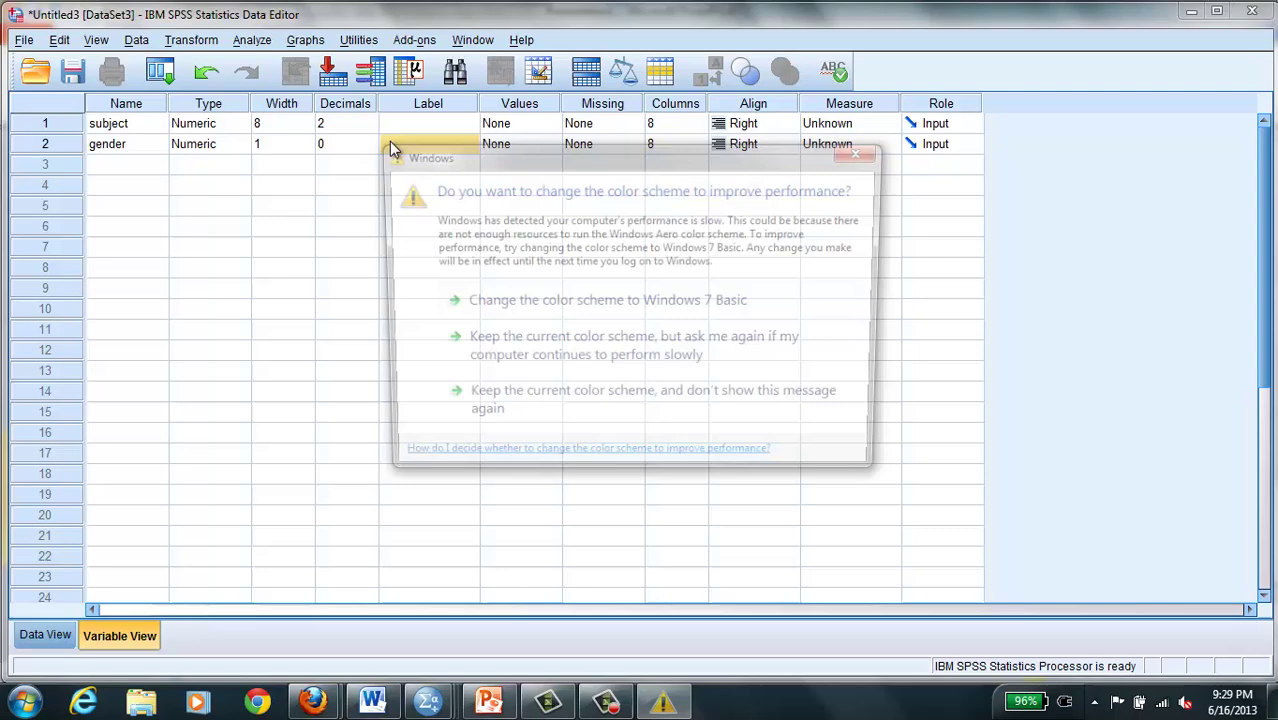
- Dismiss the Windows colour-scheme prompt and type 'gender of subjects' as gender's label
click(865, 150)
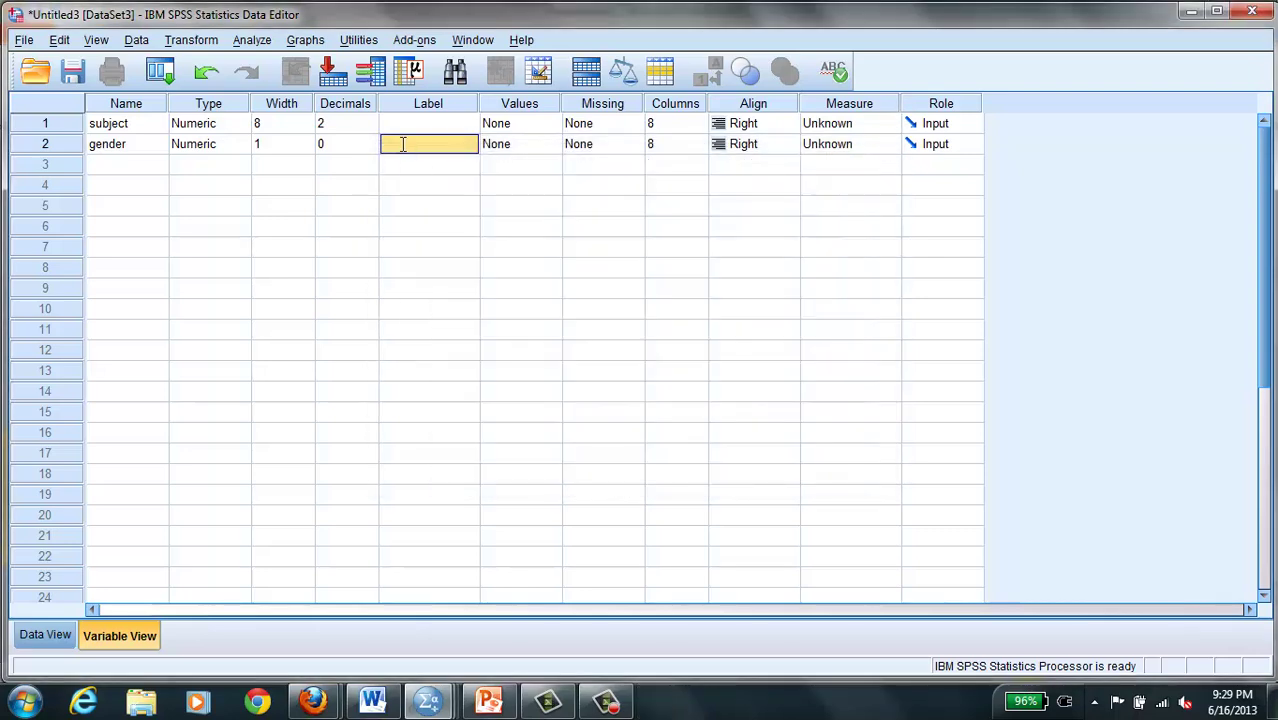
text(gender)
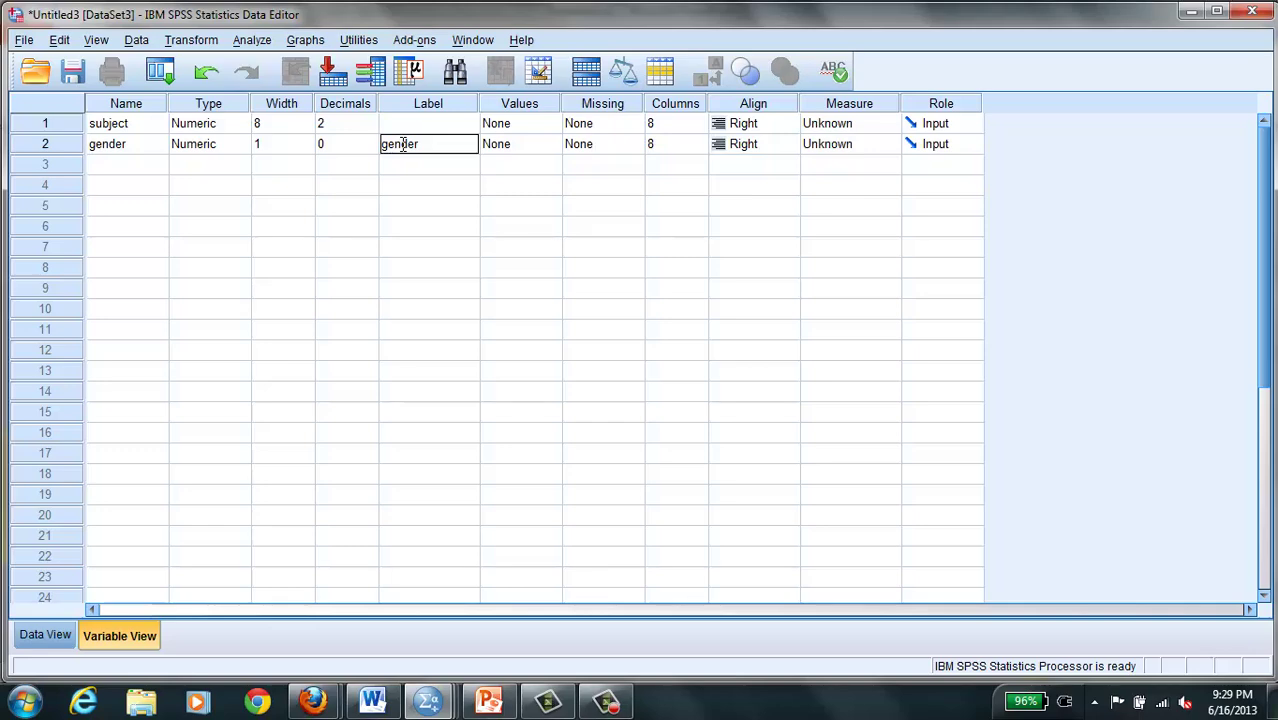
text( of subjects)
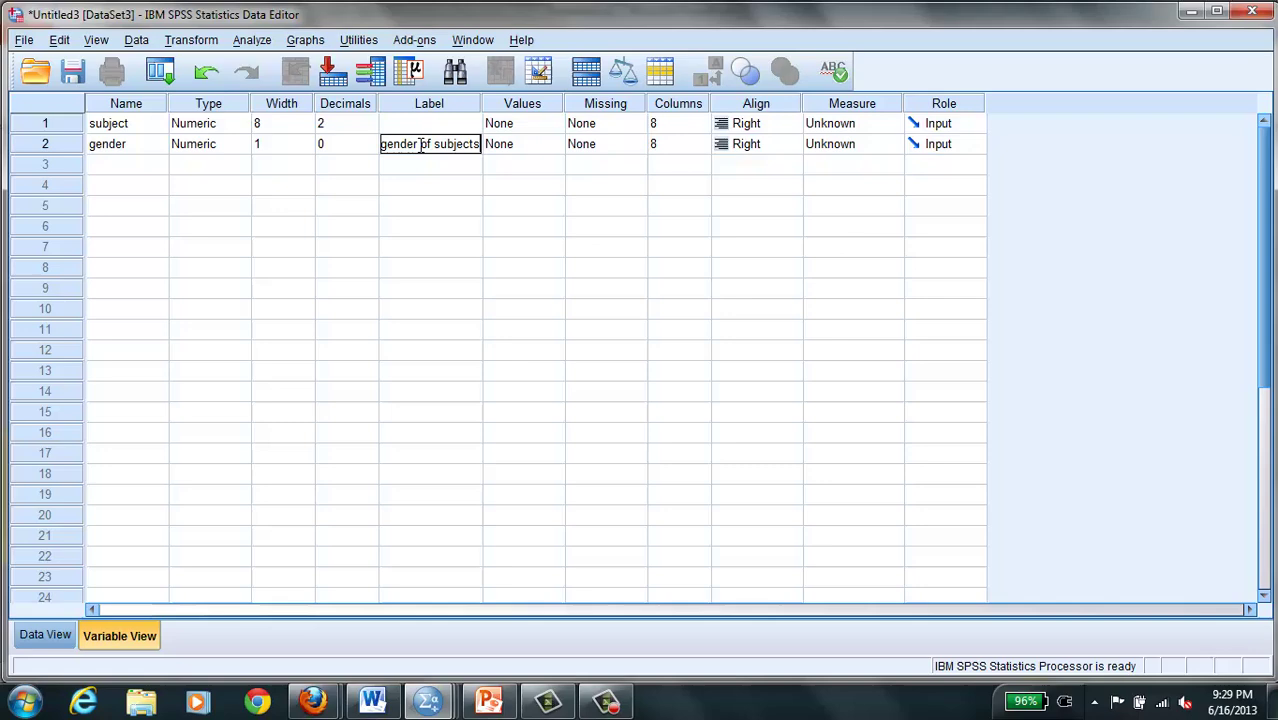
- Open gender's Value Labels and add the label 1 = male
click(557, 148)
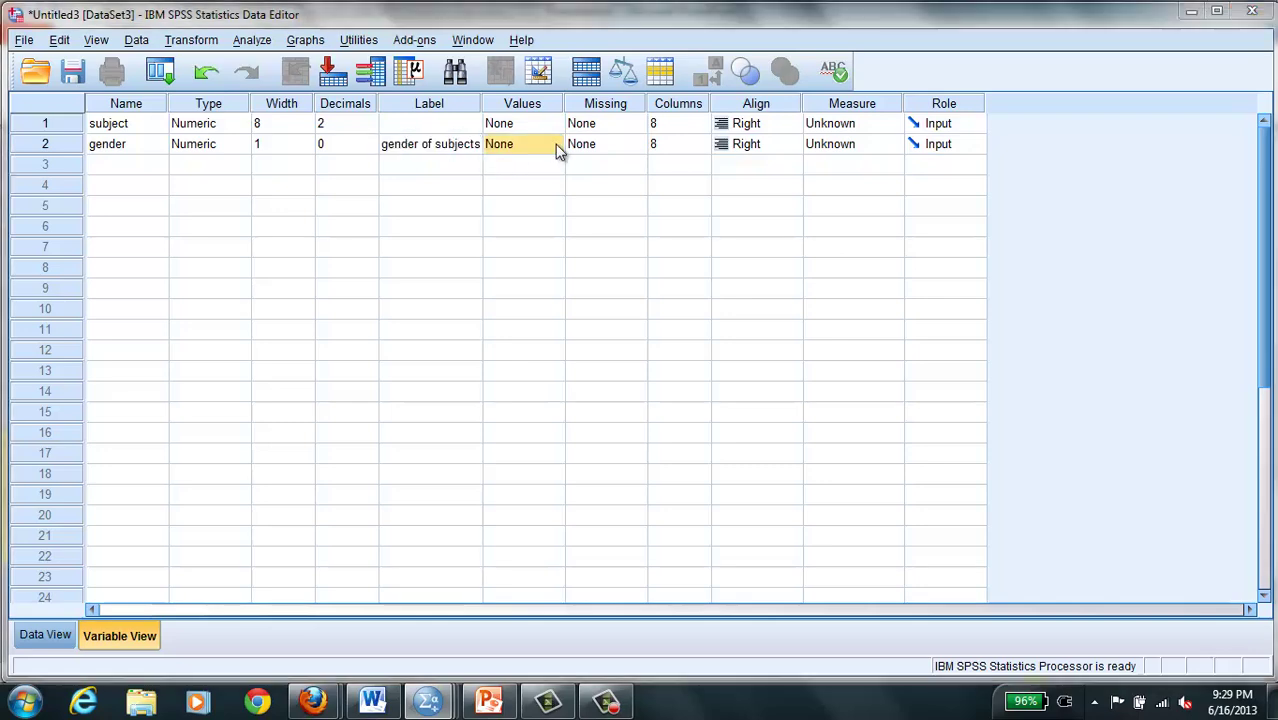
click(556, 145)
text(1)
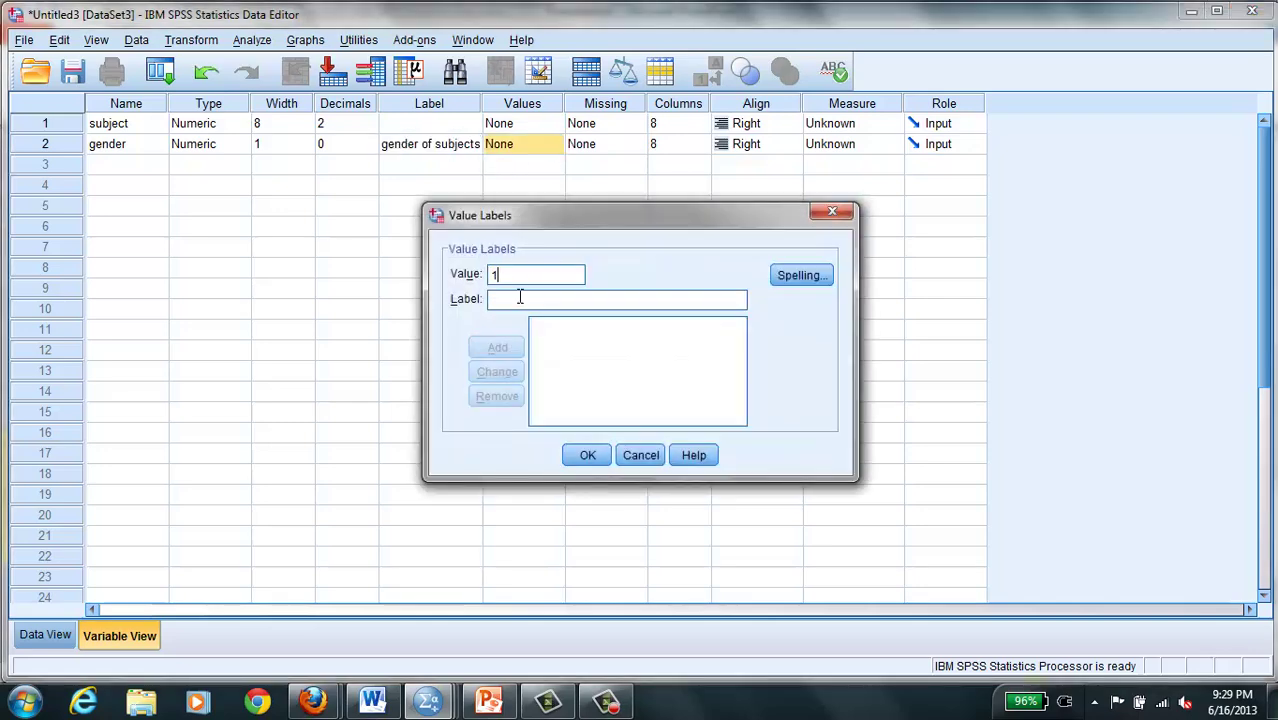
click(517, 299)
text(male)
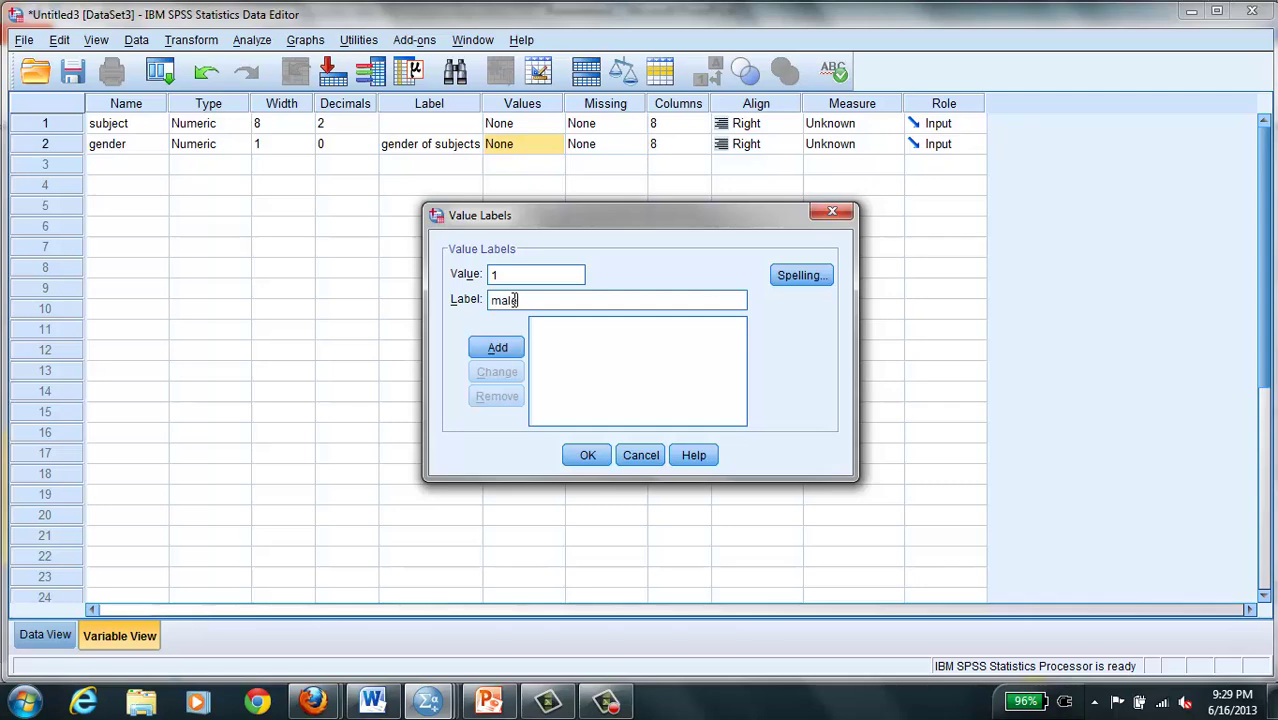
click(499, 350)
- Add the label 2 = female and confirm the value labels
text(2)
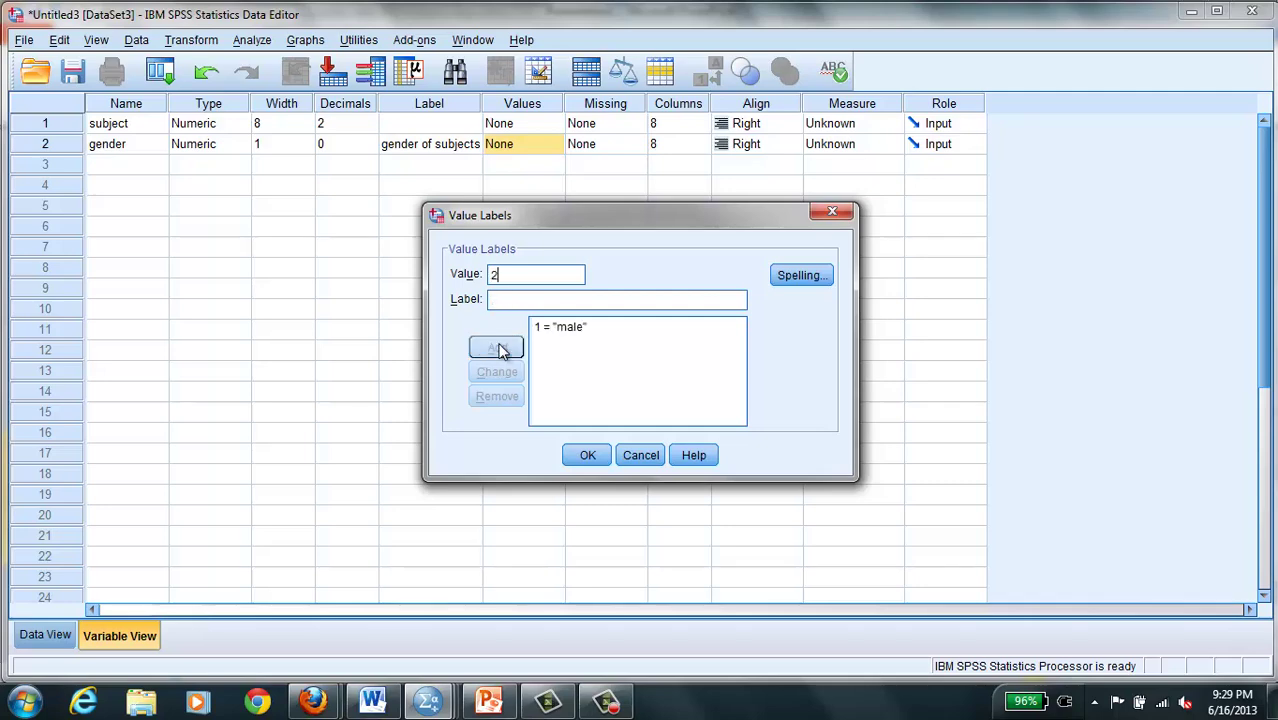
click(508, 300)
text(fe)
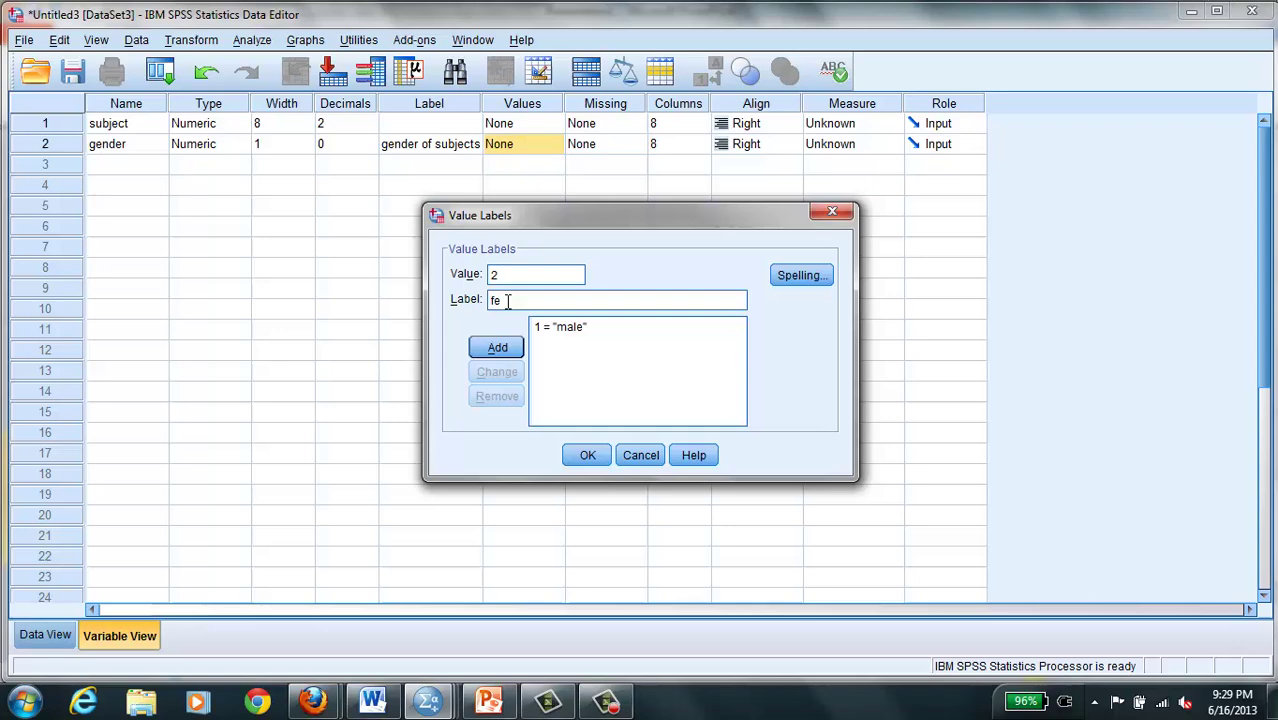
text(mael)
key(BackSpace)
key(BackSpace)
text(le)
click(500, 349)
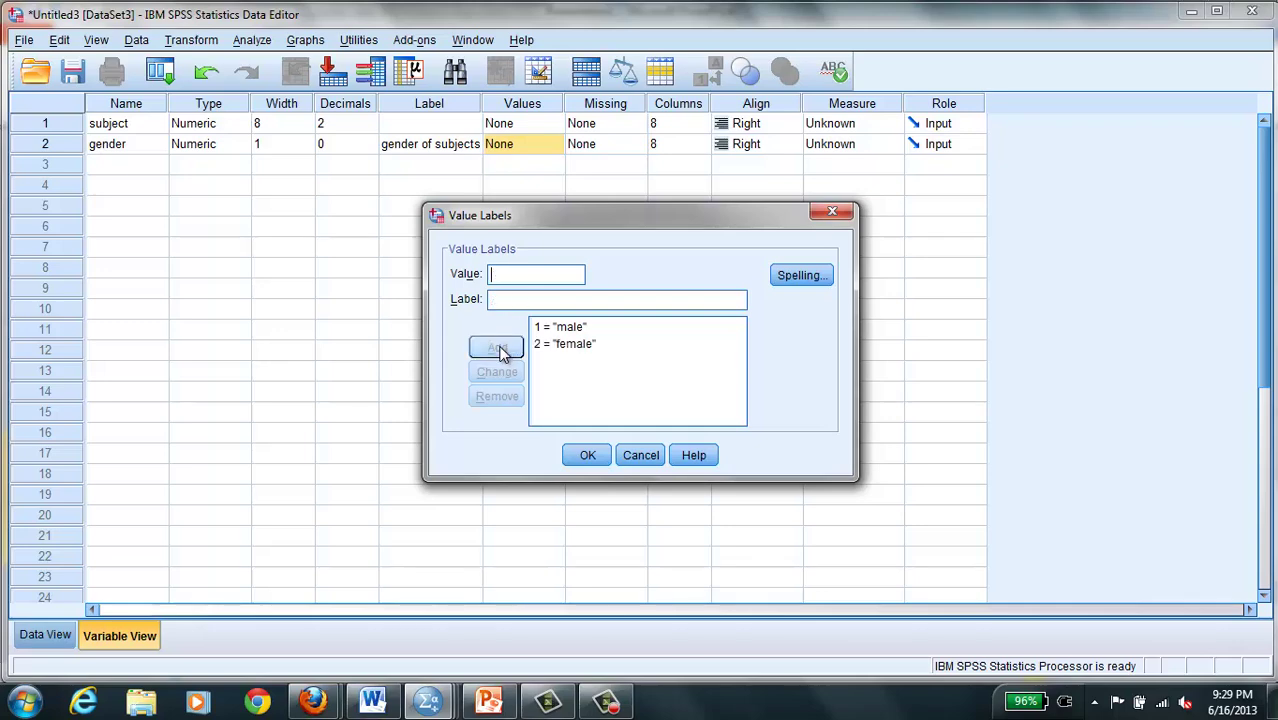
click(587, 455)
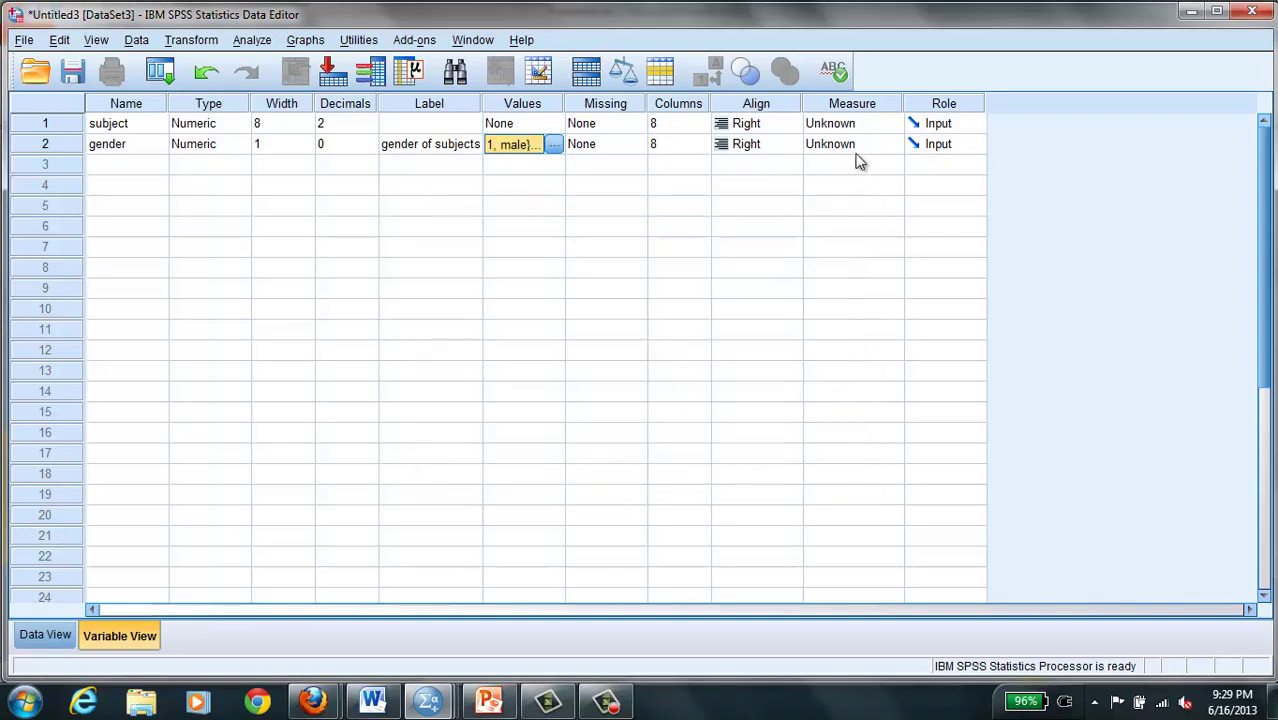
- Set gender's Measure to Nominal and move to row 3's Name cell
click(893, 146)
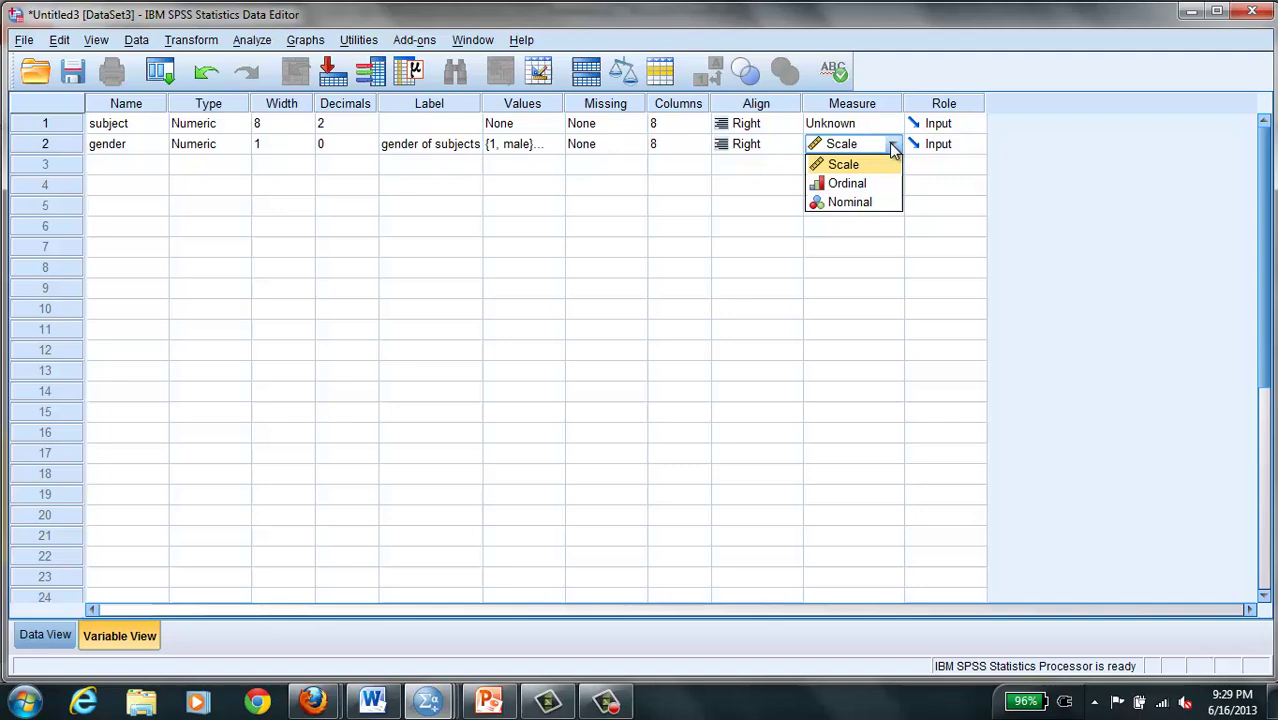
click(858, 203)
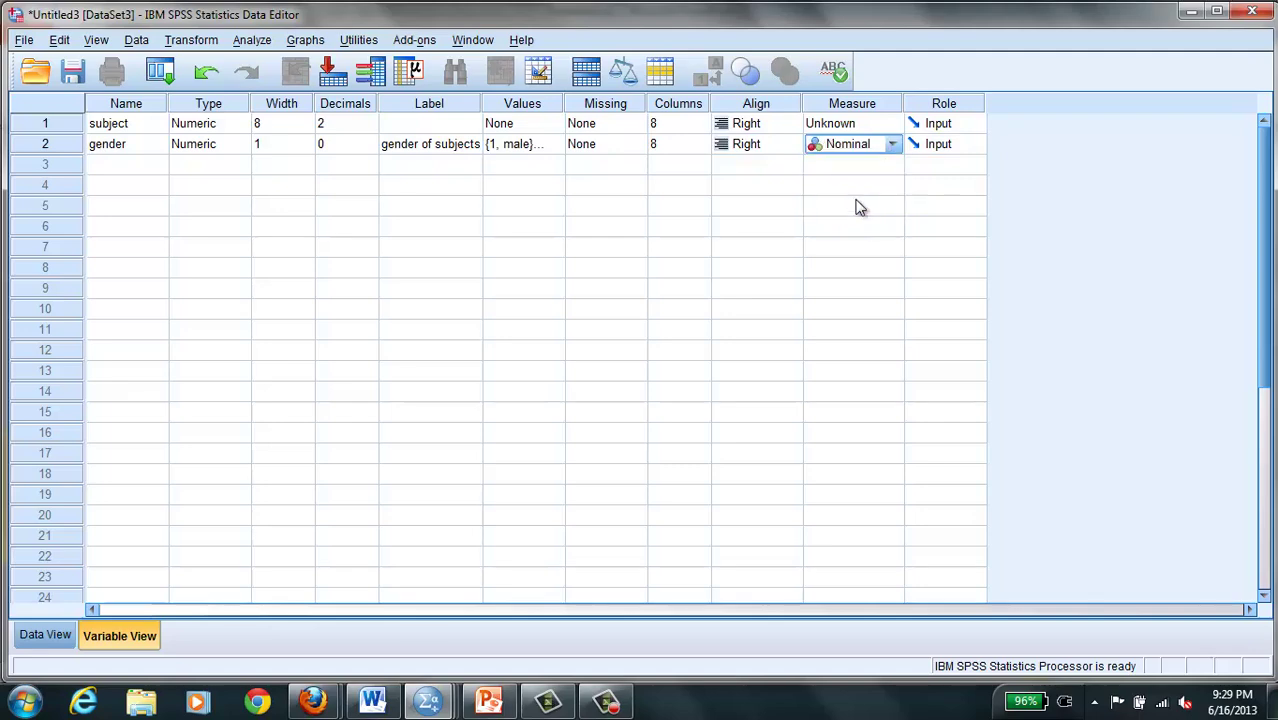
click(129, 168)
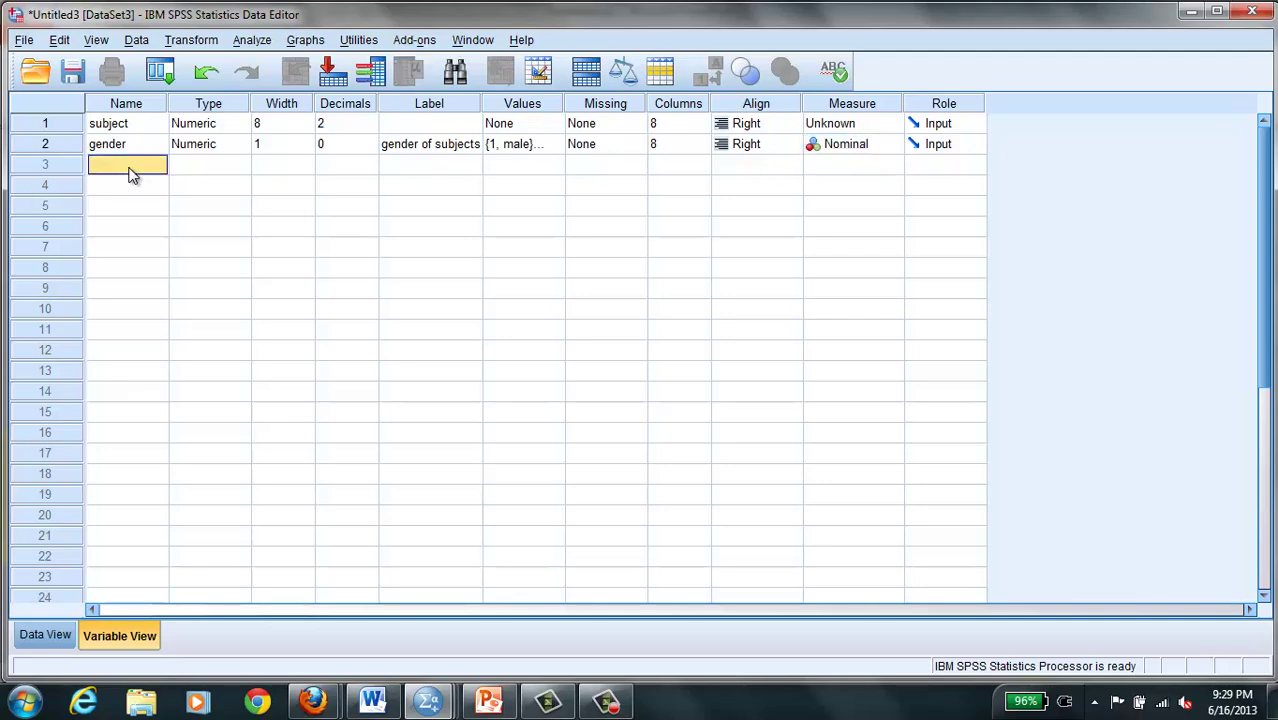
- Create the third variable 'abo' and lower its width with the spinner
text(abo)
key(Tab)
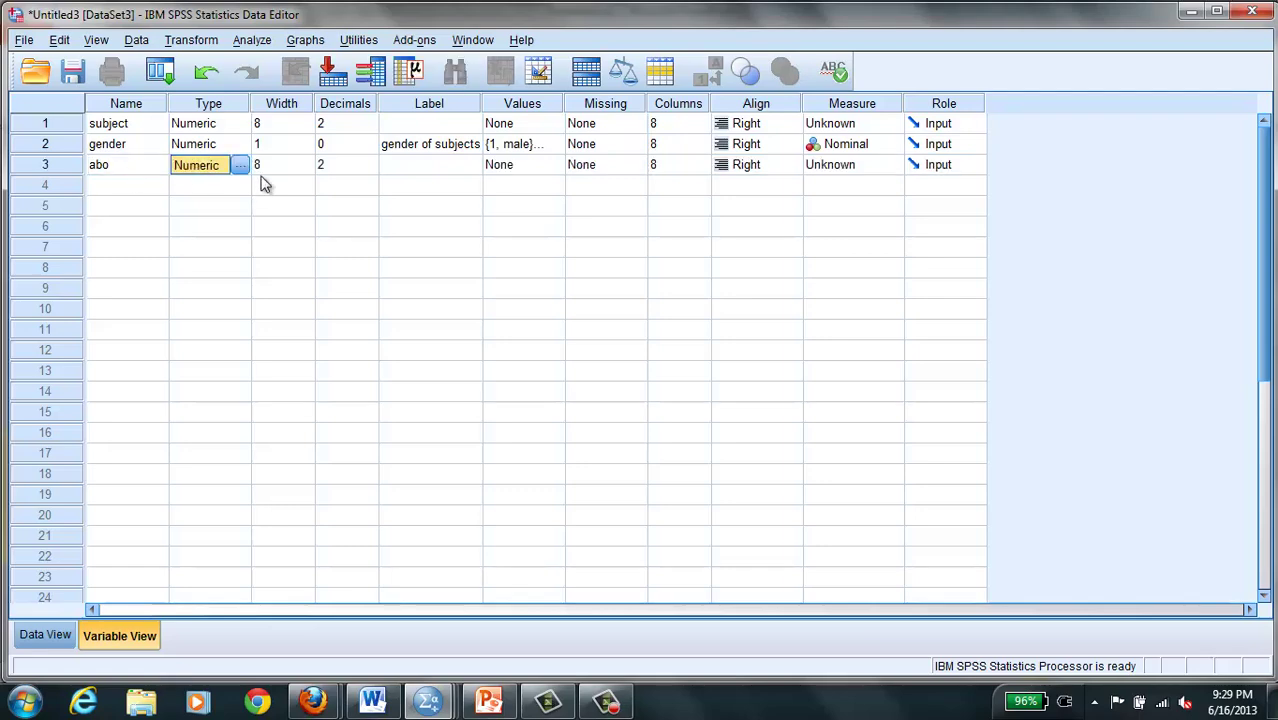
click(305, 171)
click(307, 171)
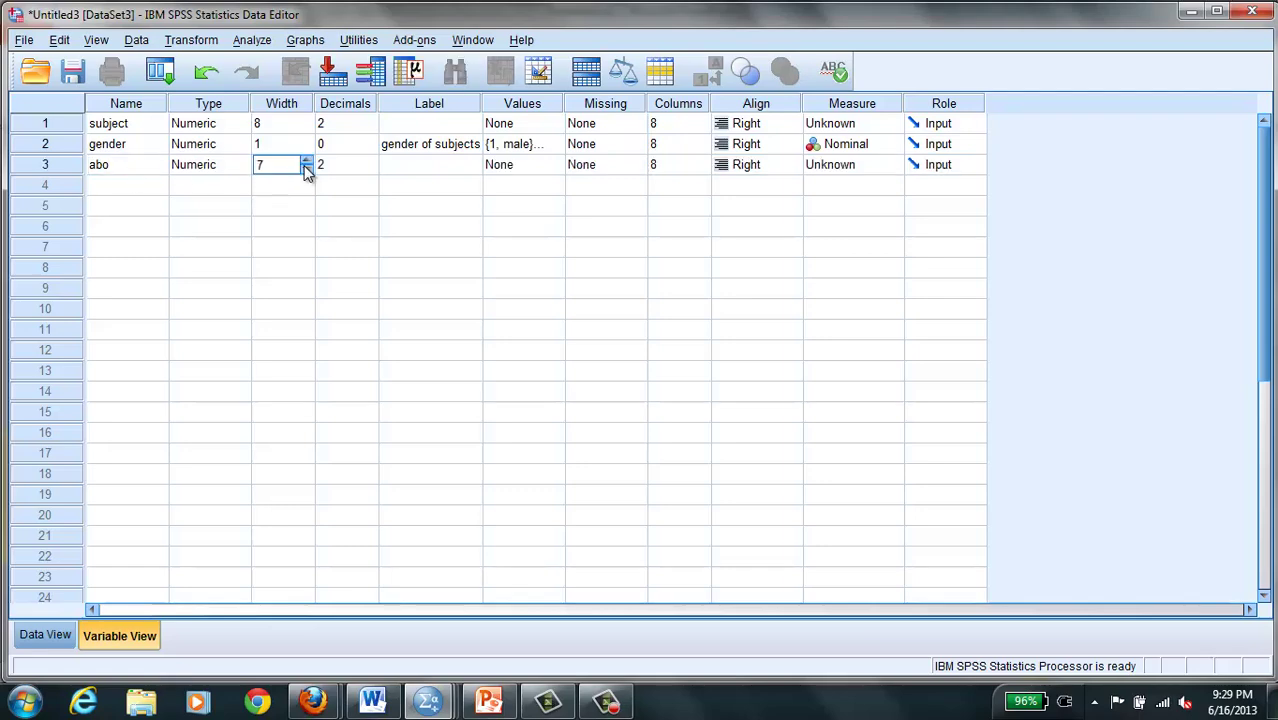
click(307, 170)
click(307, 170)
click(307, 170)
click(307, 170)
click(307, 170)
click(307, 170)
- Set abo's decimals to 0 and width to 1, then label it 'blood type of subject'
click(355, 170)
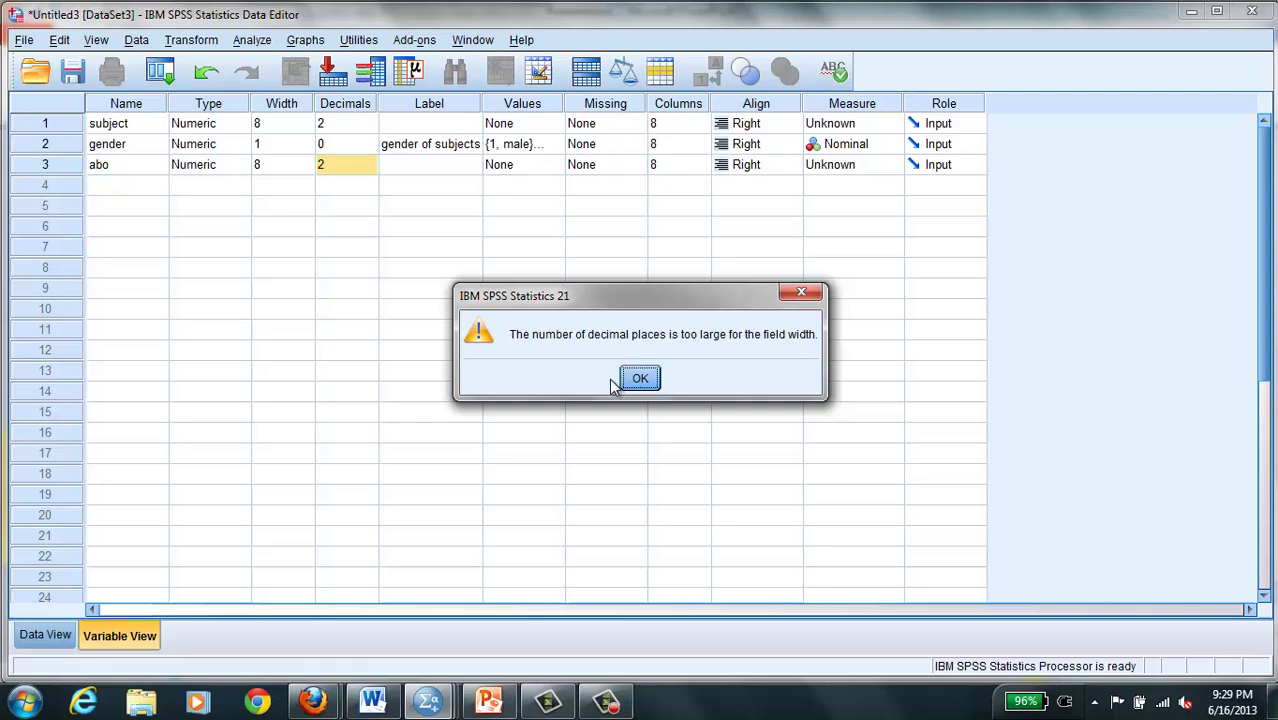
click(639, 379)
click(371, 162)
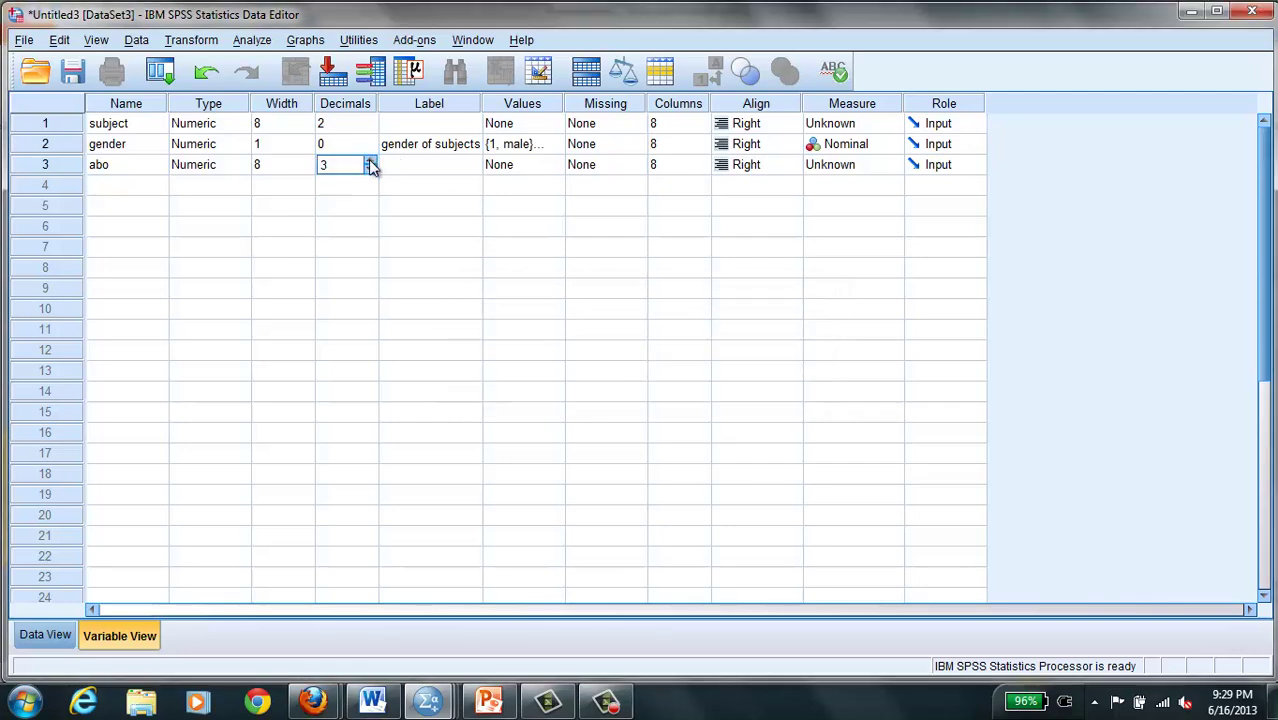
click(368, 161)
click(369, 168)
click(370, 169)
click(370, 169)
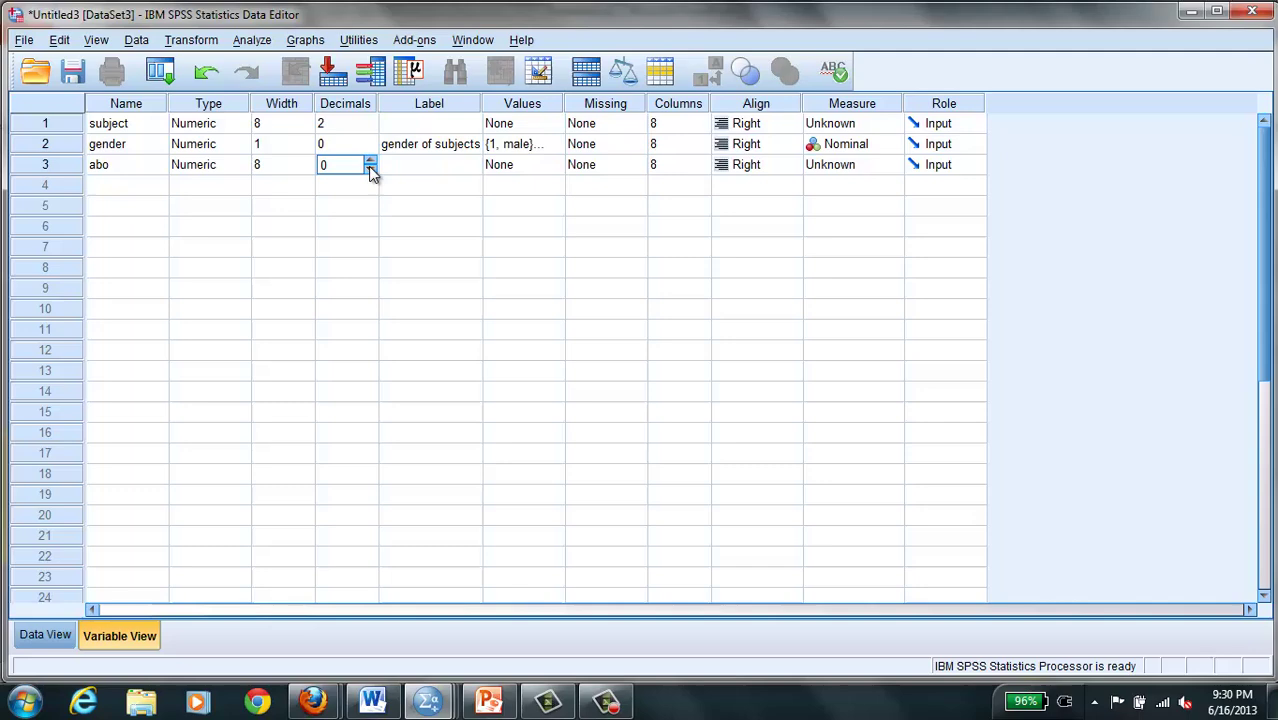
click(298, 166)
click(307, 161)
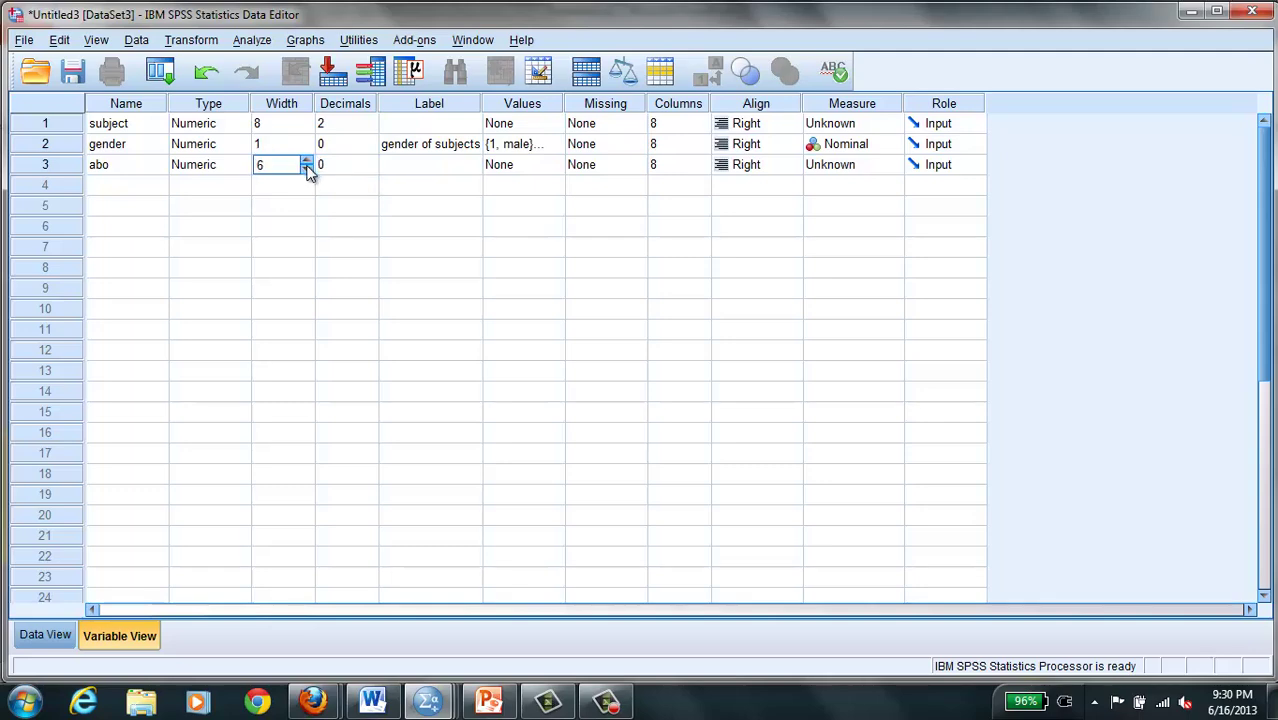
click(307, 168)
click(307, 168)
click(413, 173)
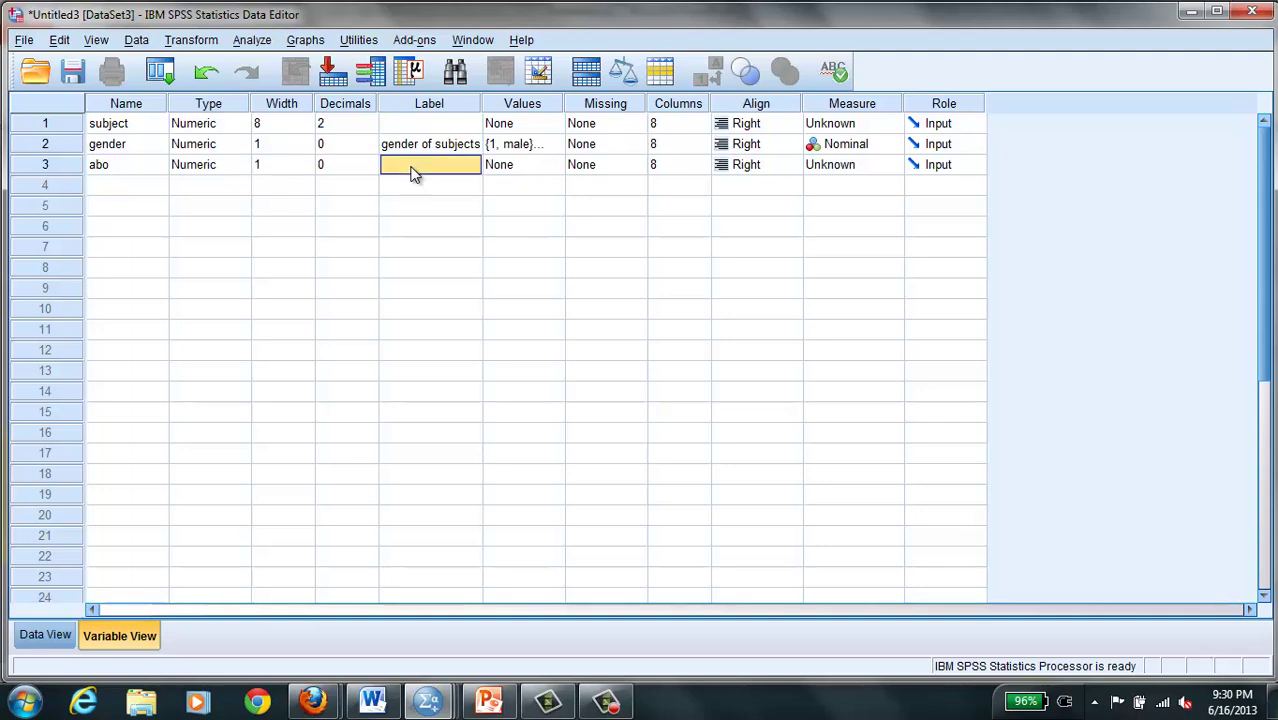
text(blood type o)
text(f subject)
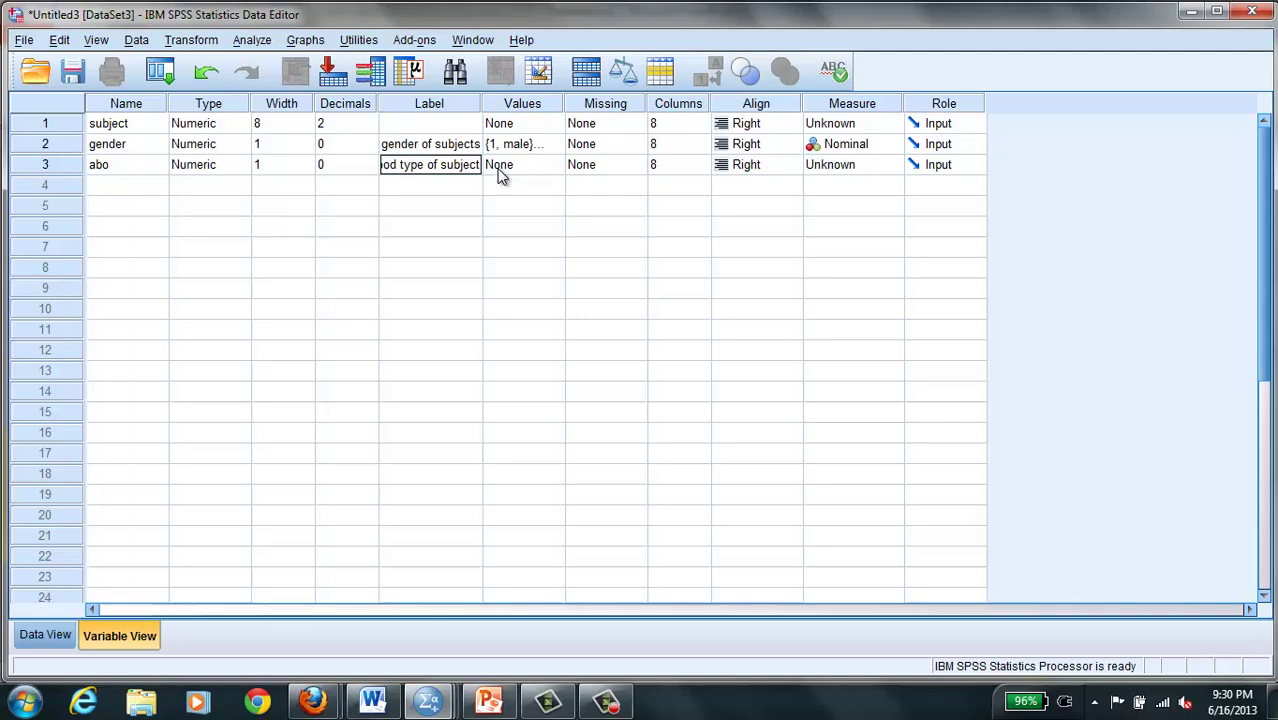
- Open abo's value labels and add 1 = type O and 2 = type A
double_click(546, 170)
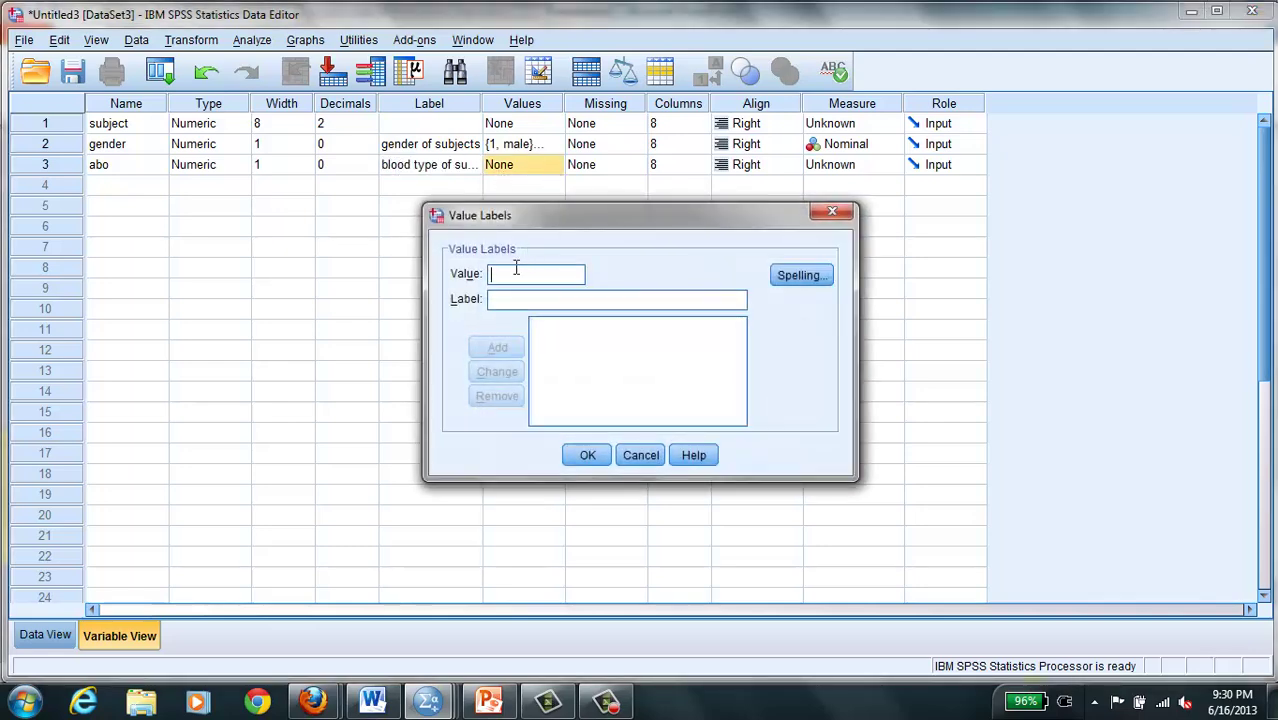
text(1)
click(504, 298)
text(type o)
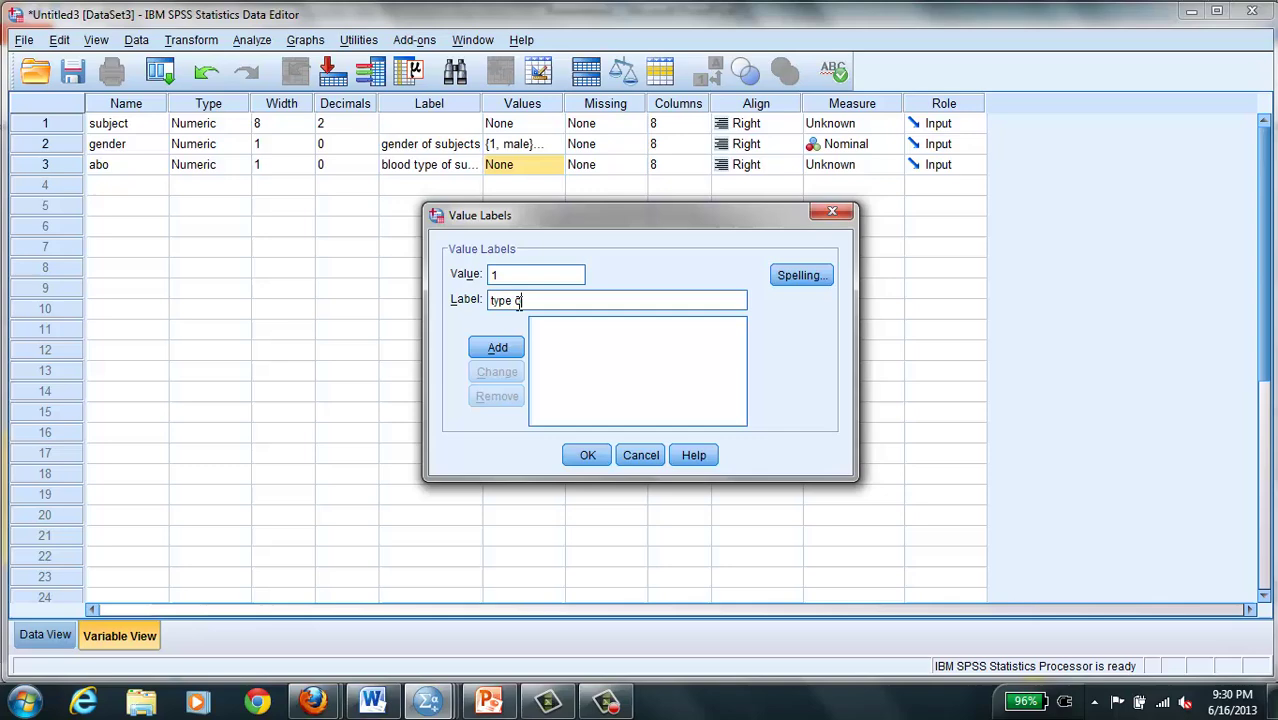
key(BackSpace)
text(O)
click(498, 345)
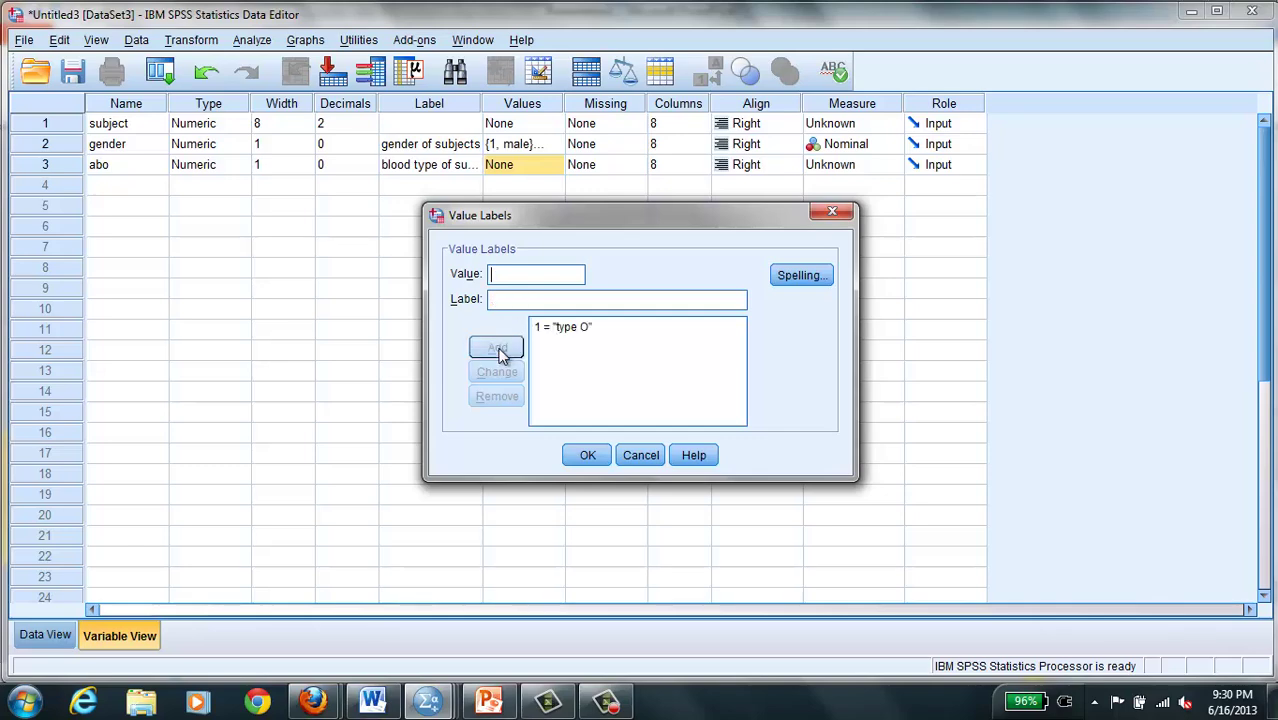
text(2)
click(497, 303)
text(type A)
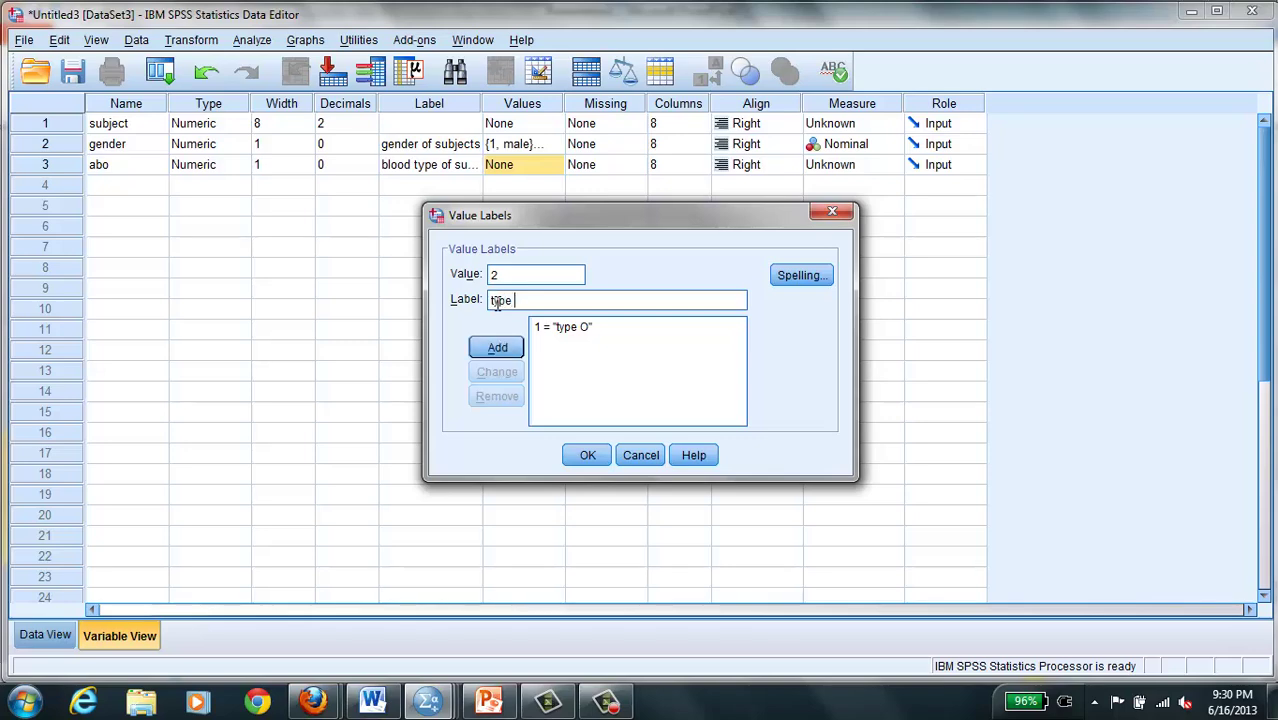
click(497, 346)
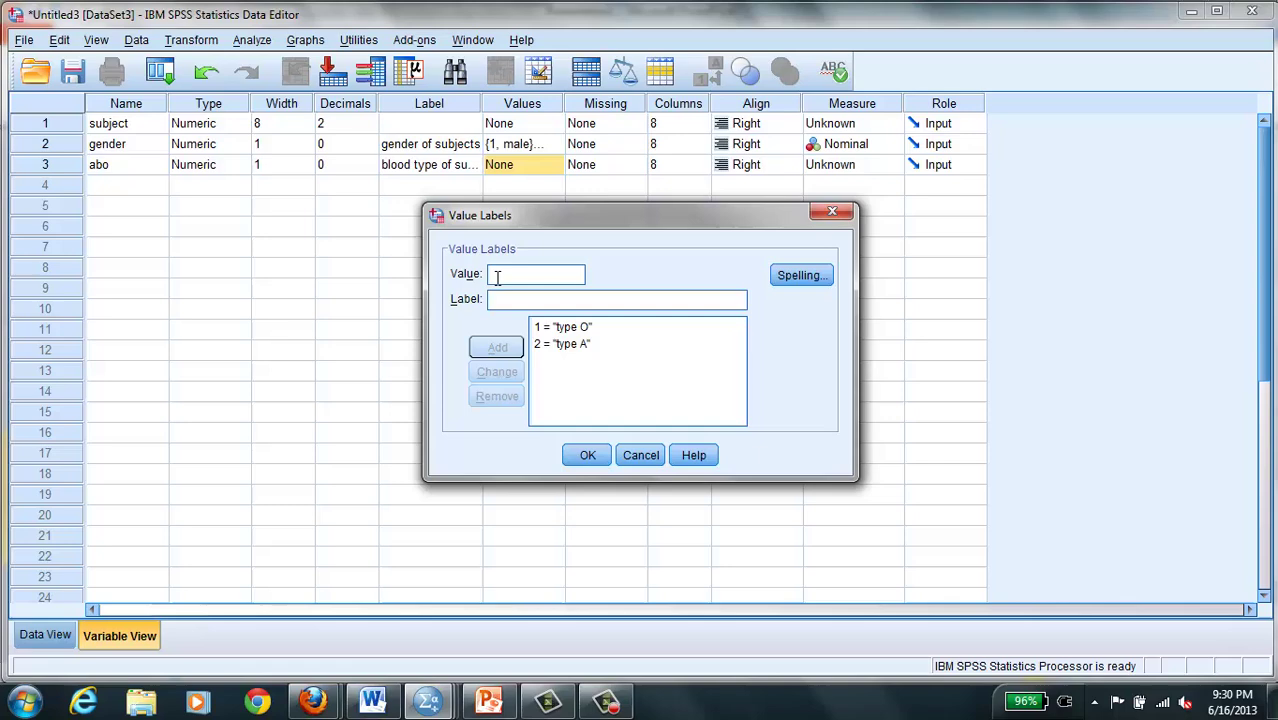
- Add value labels 3 = type B and 4 = type AB, then confirm
text(3)
click(498, 292)
text(type )
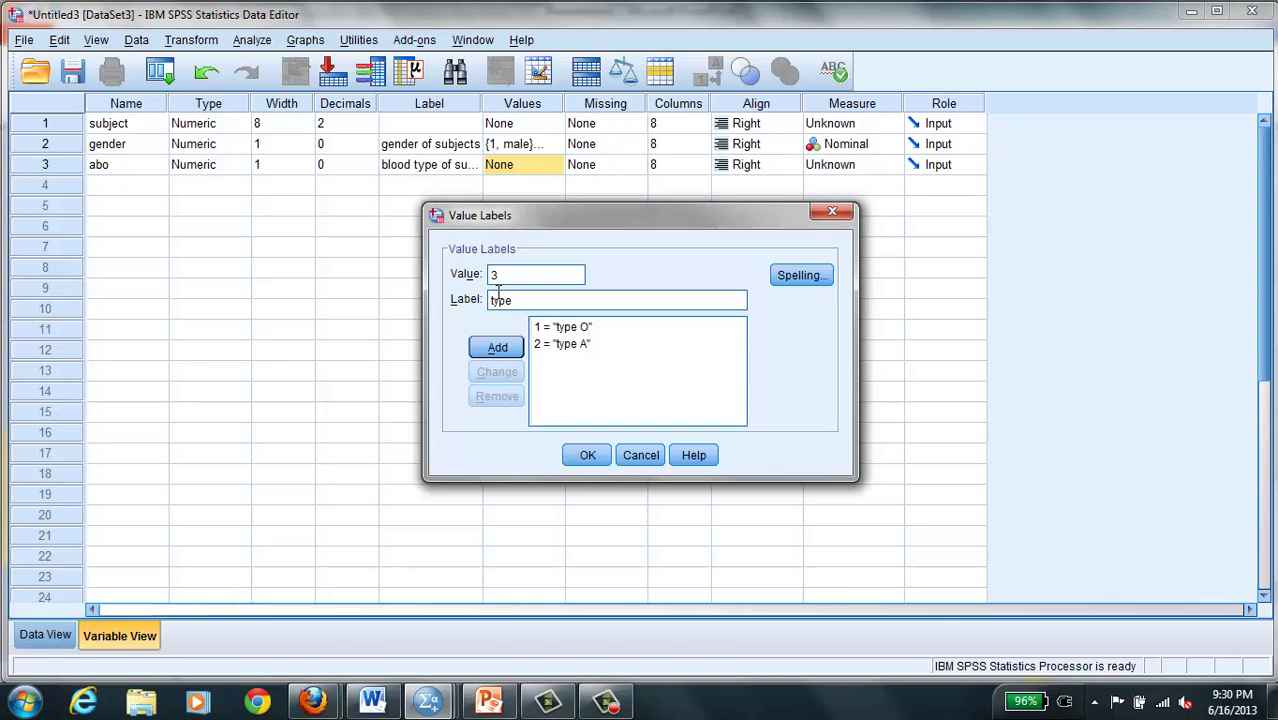
text(B)
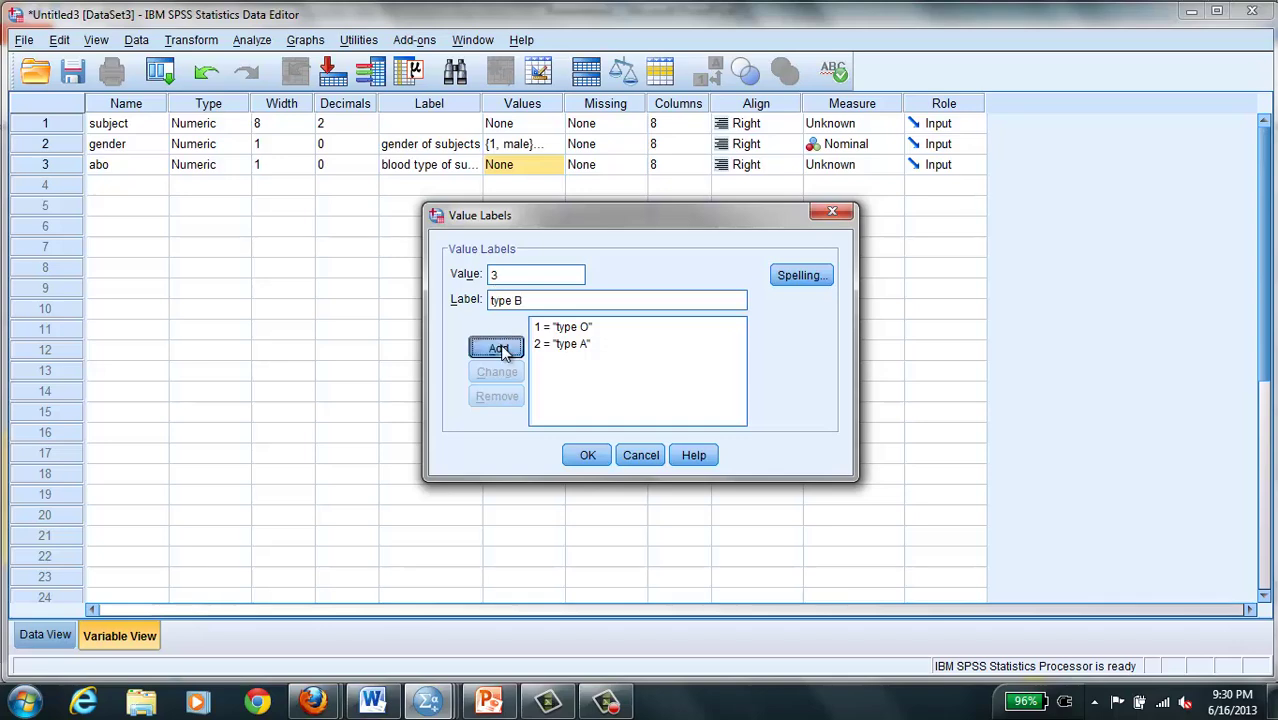
click(497, 347)
text(4)
click(505, 300)
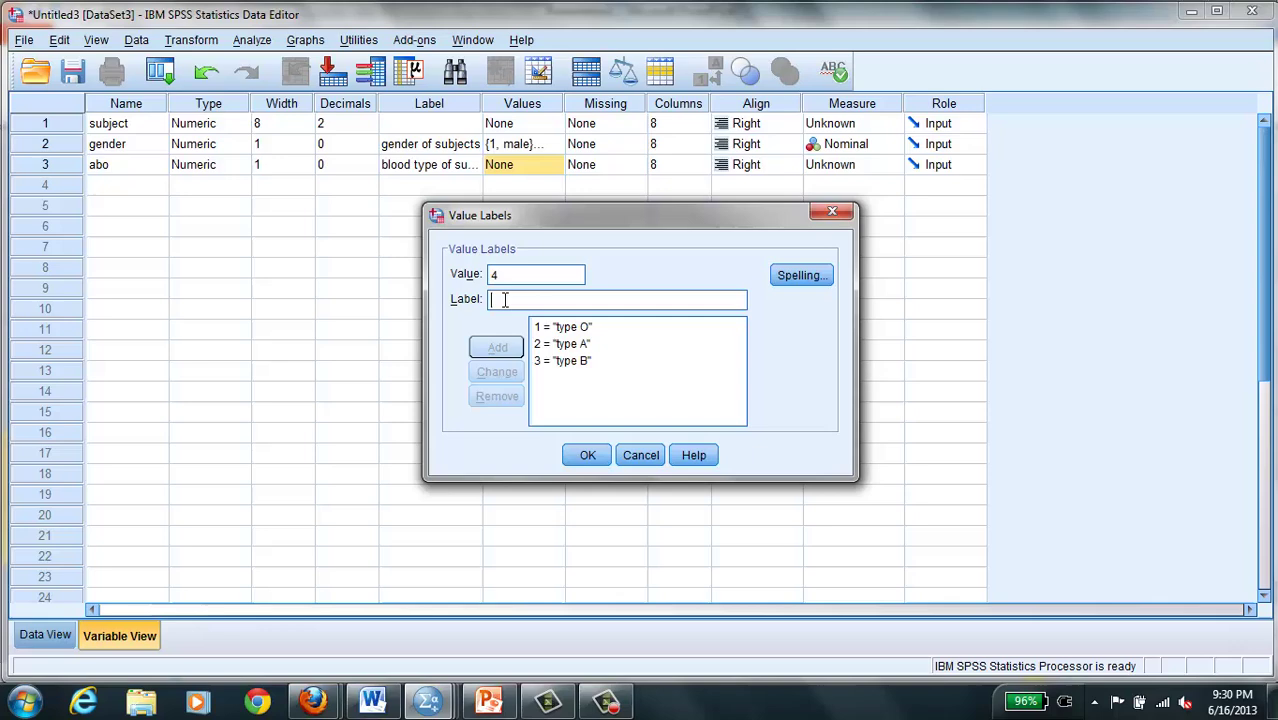
text(type AB)
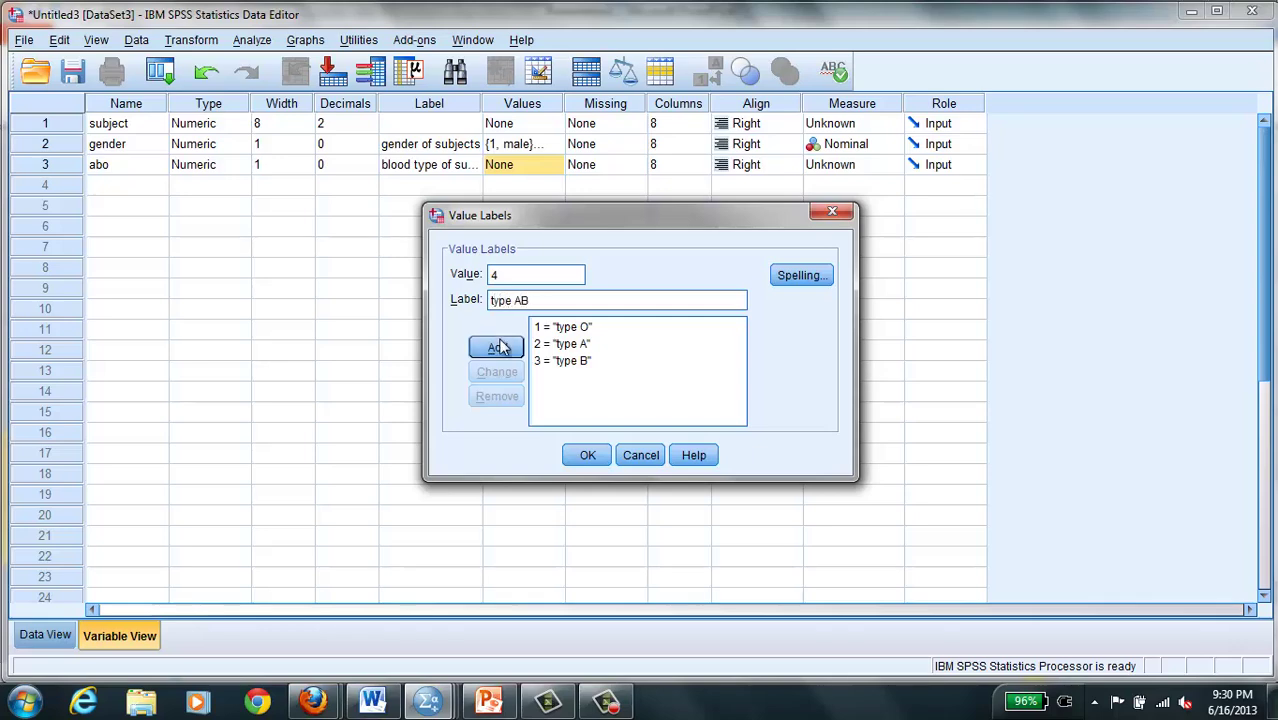
click(497, 347)
click(597, 459)
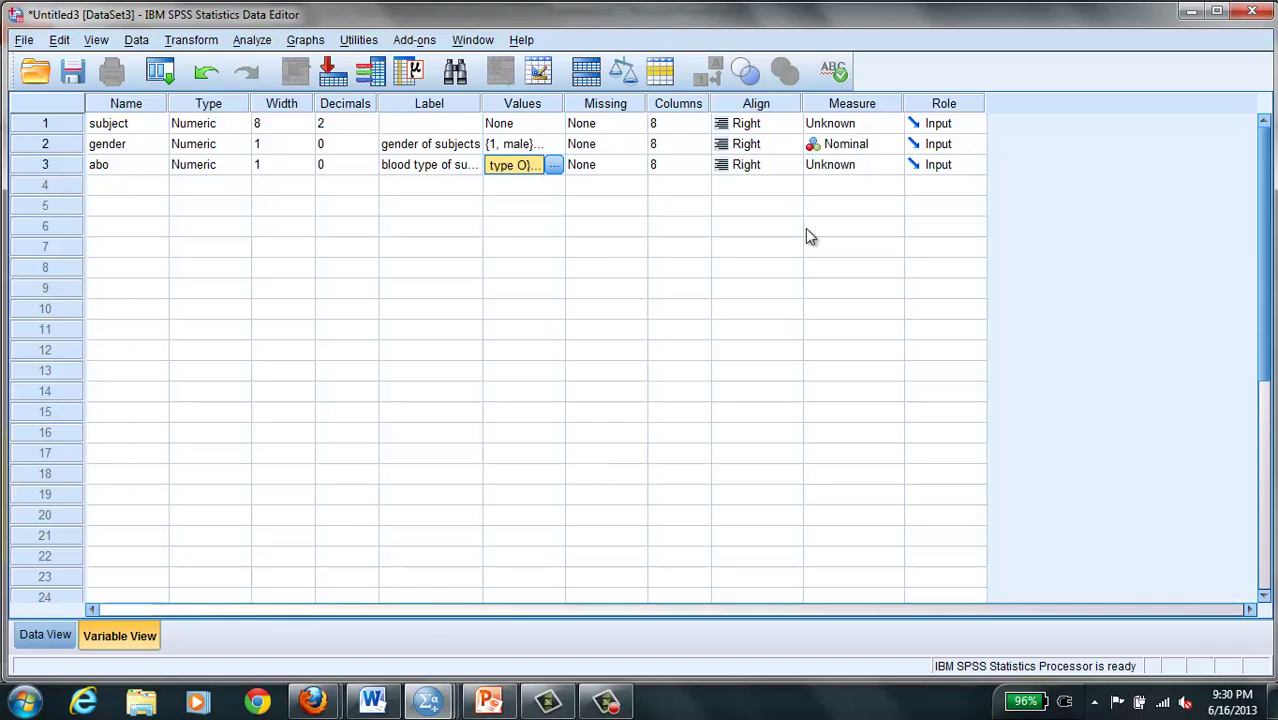
- Set abo's Measure to Nominal and move to row 4's Name cell
click(893, 168)
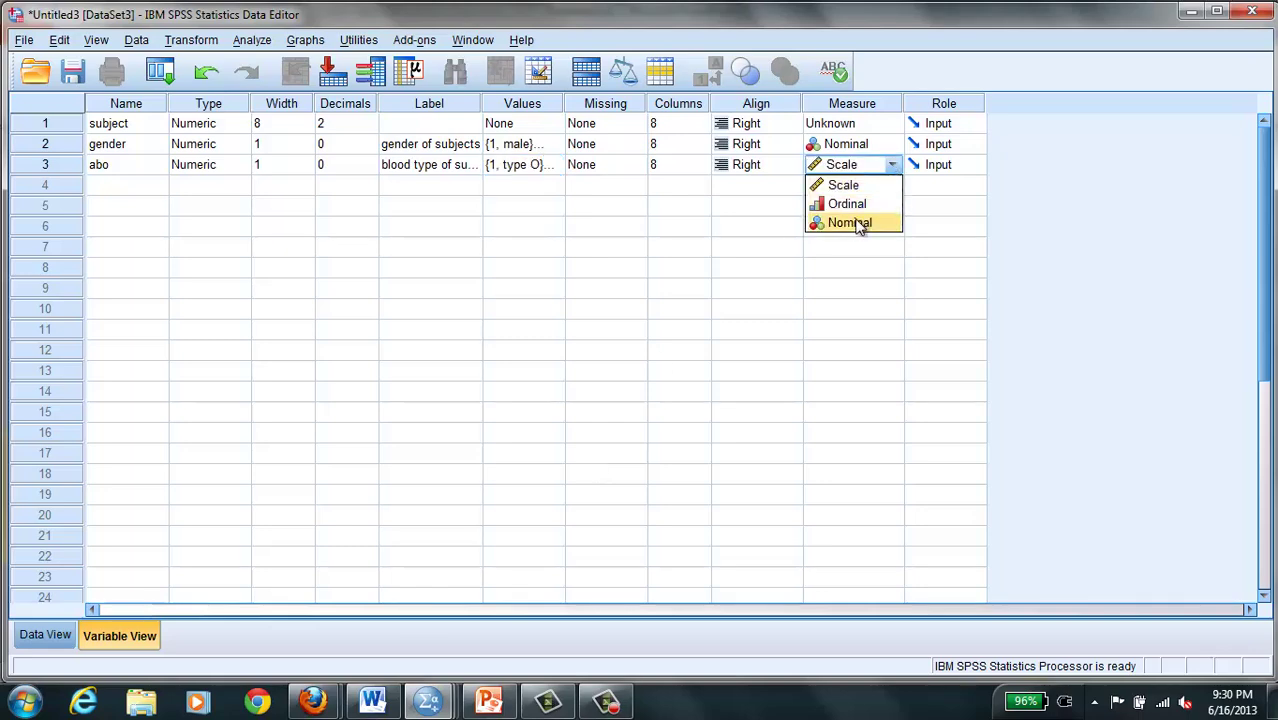
click(855, 222)
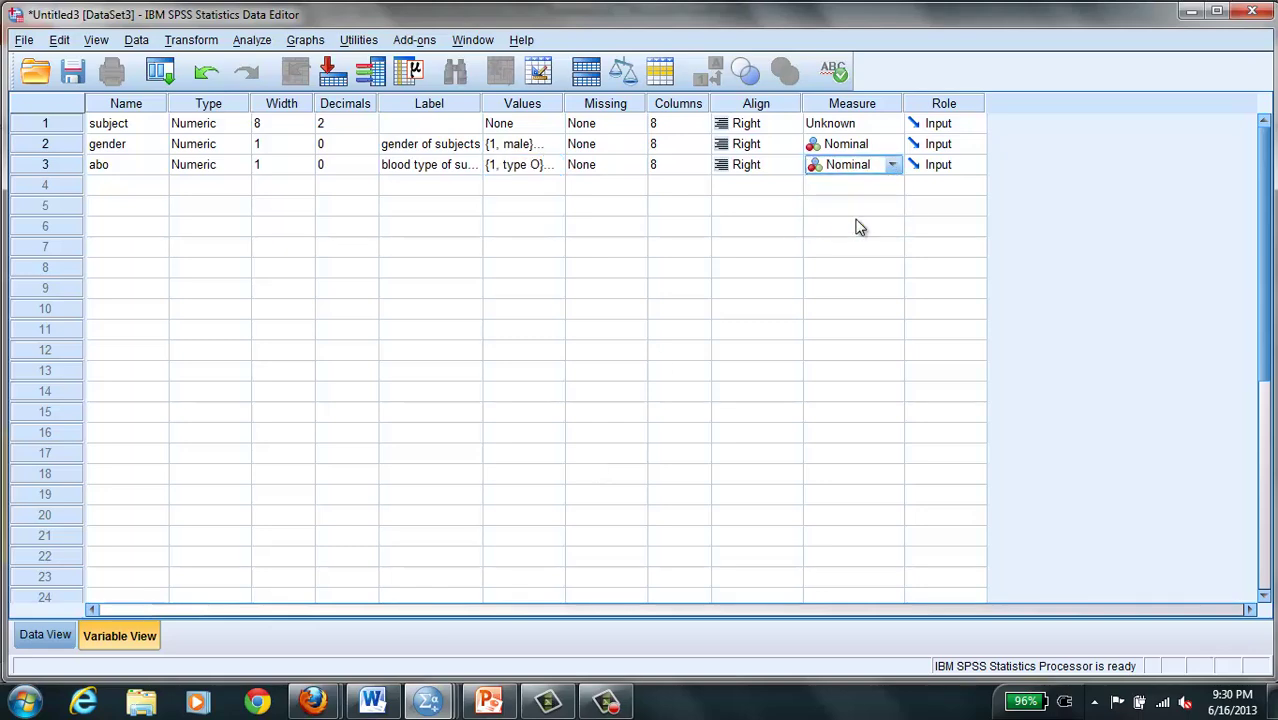
click(135, 189)
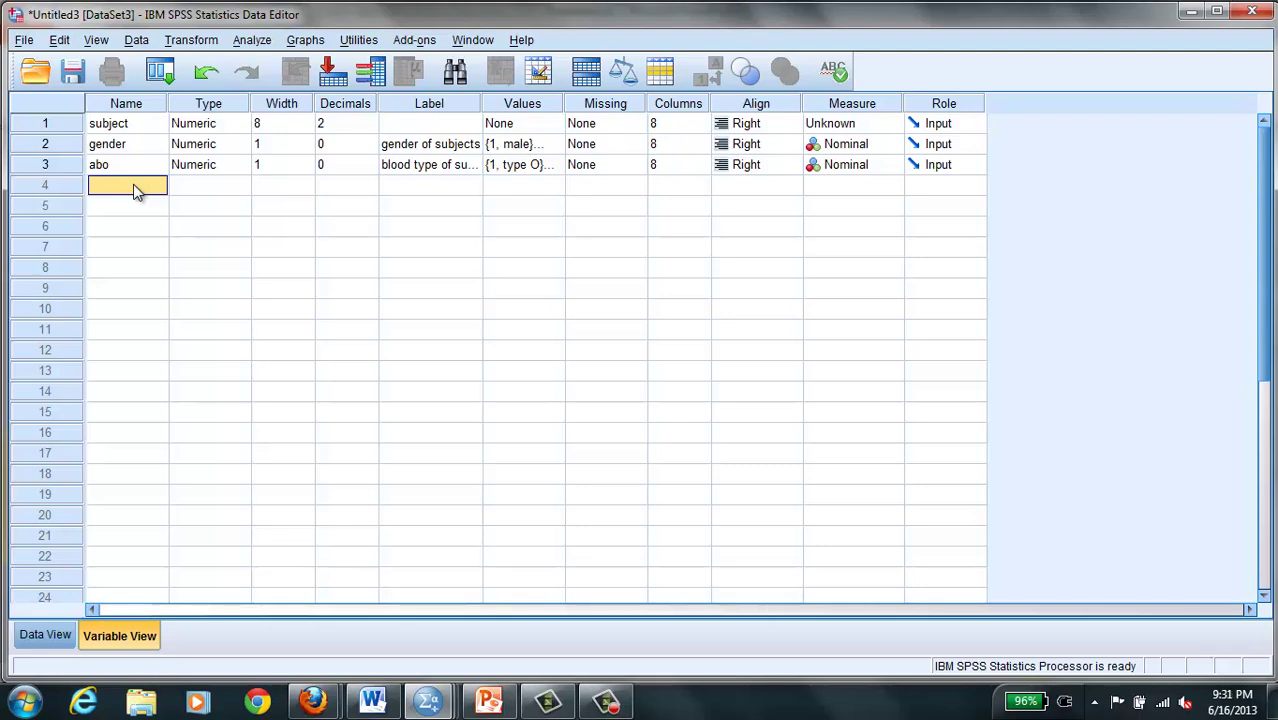
- Name the fourth variable ovtclass and start lowering its width, dismissing the decimal-places warning
text(ovtclass)
key(Tab)
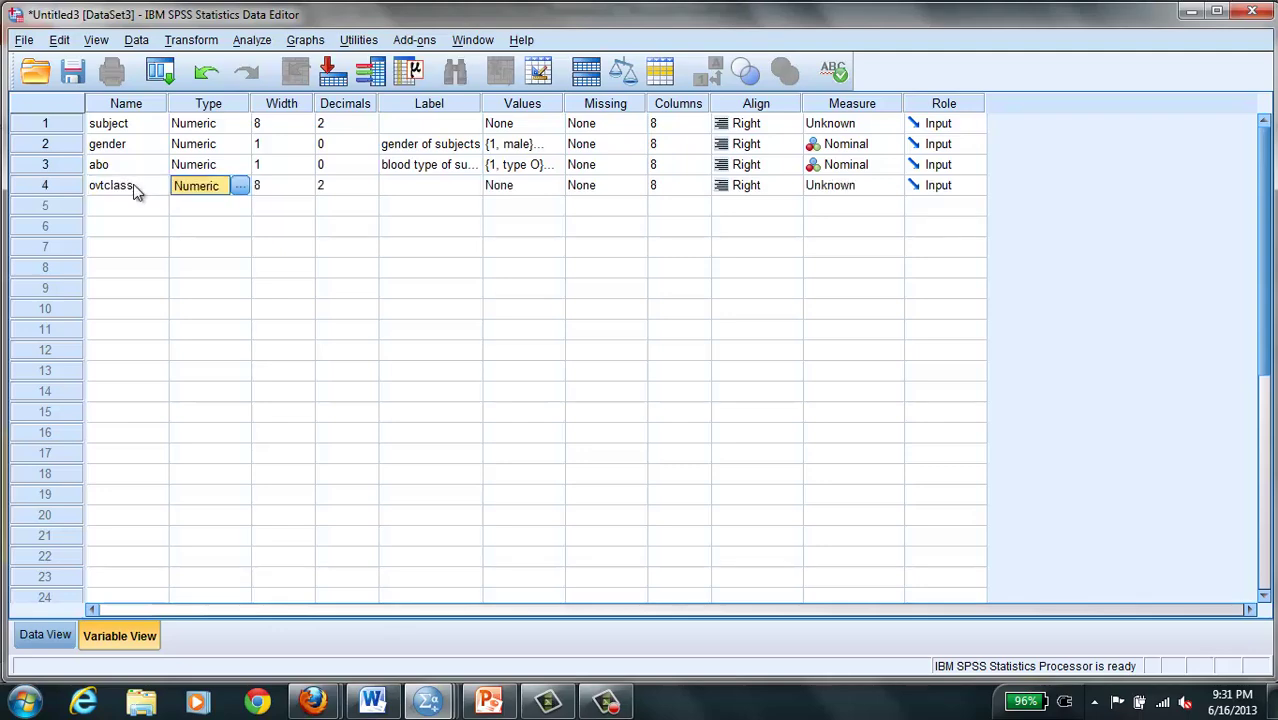
click(308, 188)
click(308, 188)
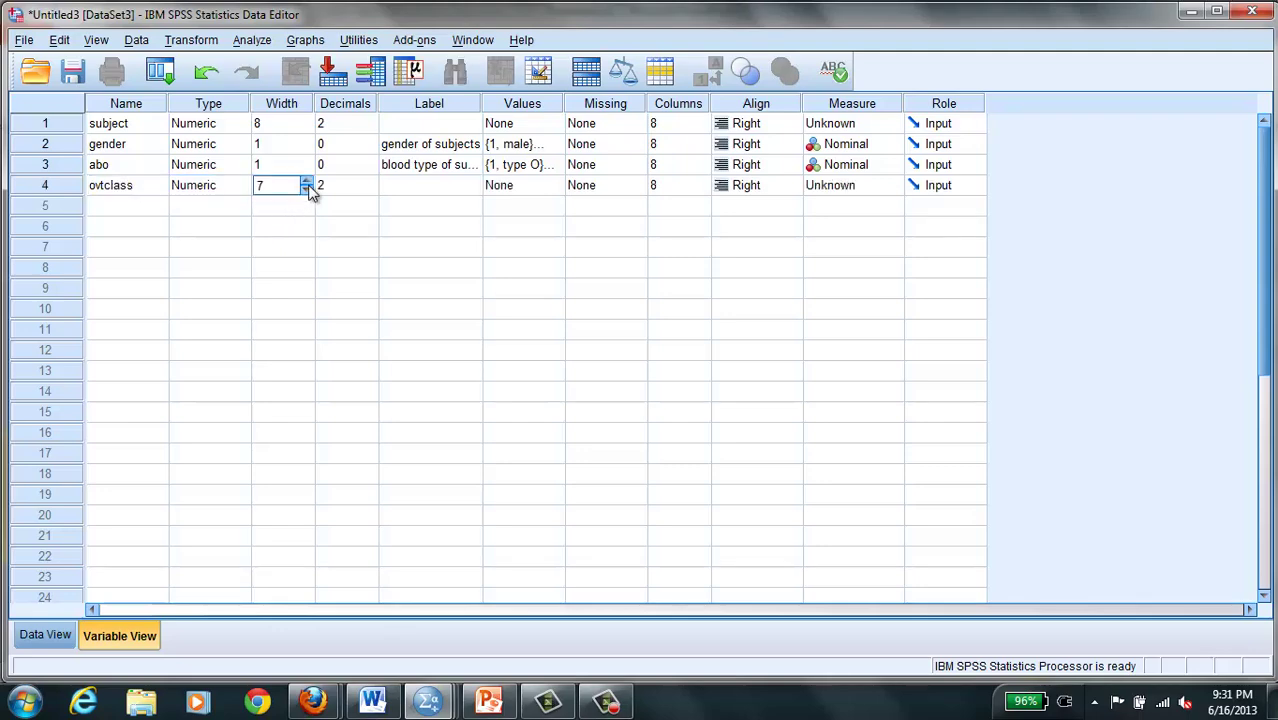
click(308, 190)
click(308, 190)
click(308, 190)
click(308, 190)
click(308, 191)
click(350, 193)
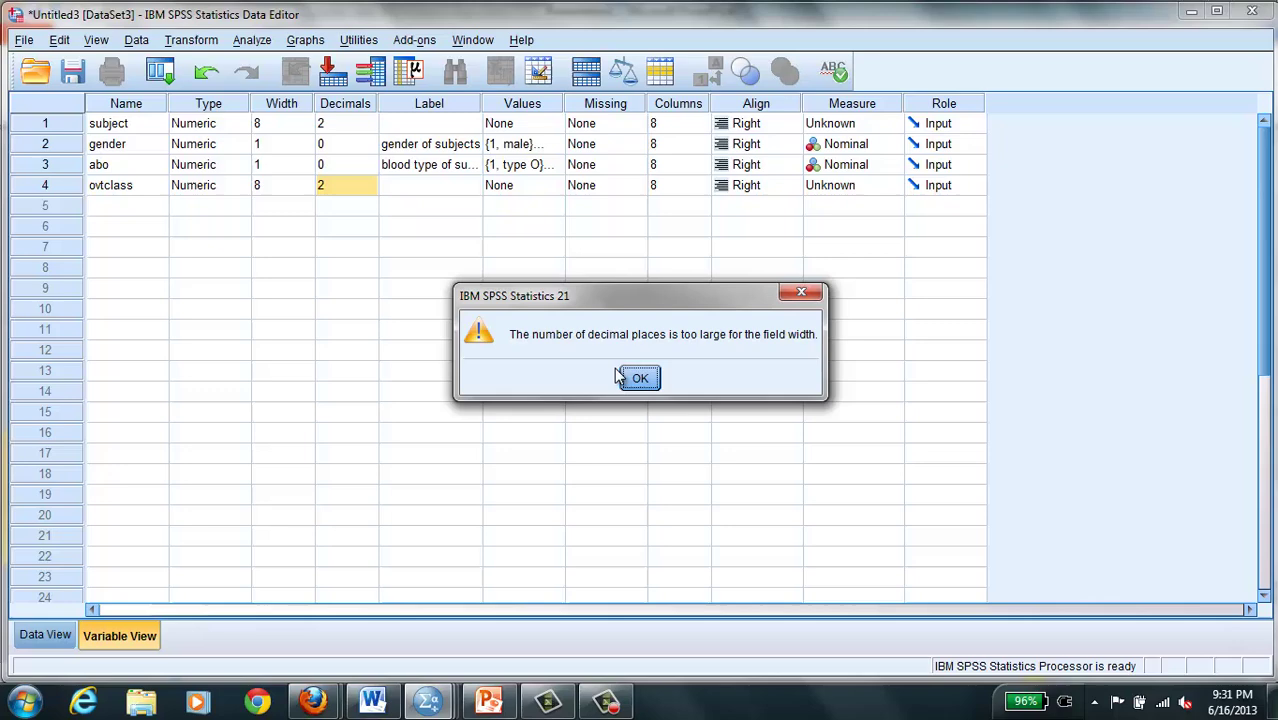
click(639, 379)
- Reduce ovtclass decimals to 0 so its width can go down to 1
click(371, 190)
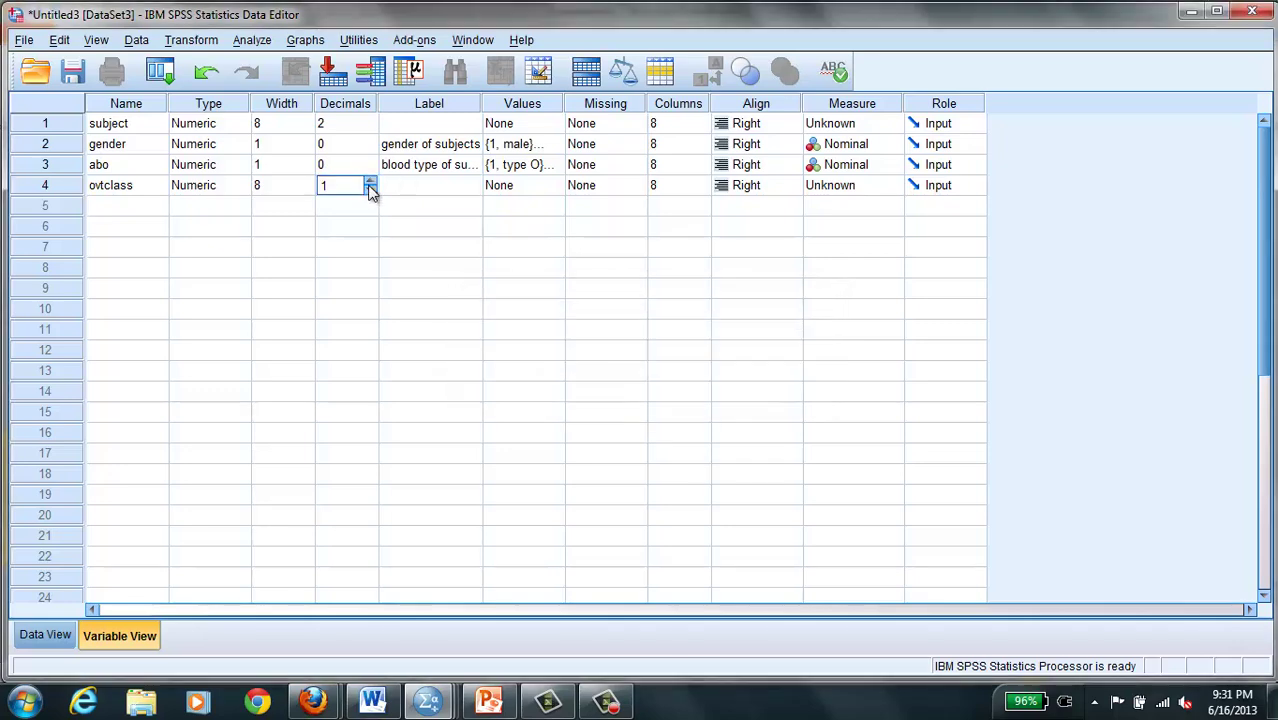
click(305, 190)
click(306, 190)
click(306, 190)
click(306, 190)
click(306, 190)
click(306, 190)
click(416, 182)
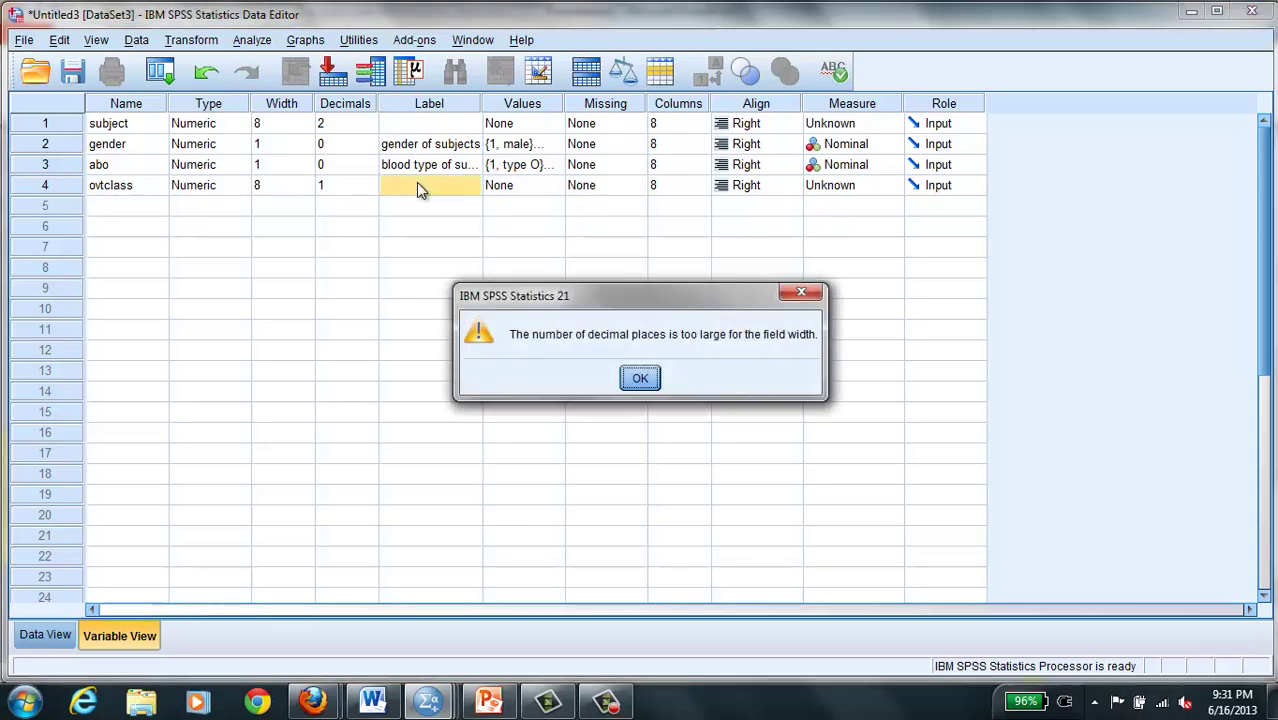
click(642, 380)
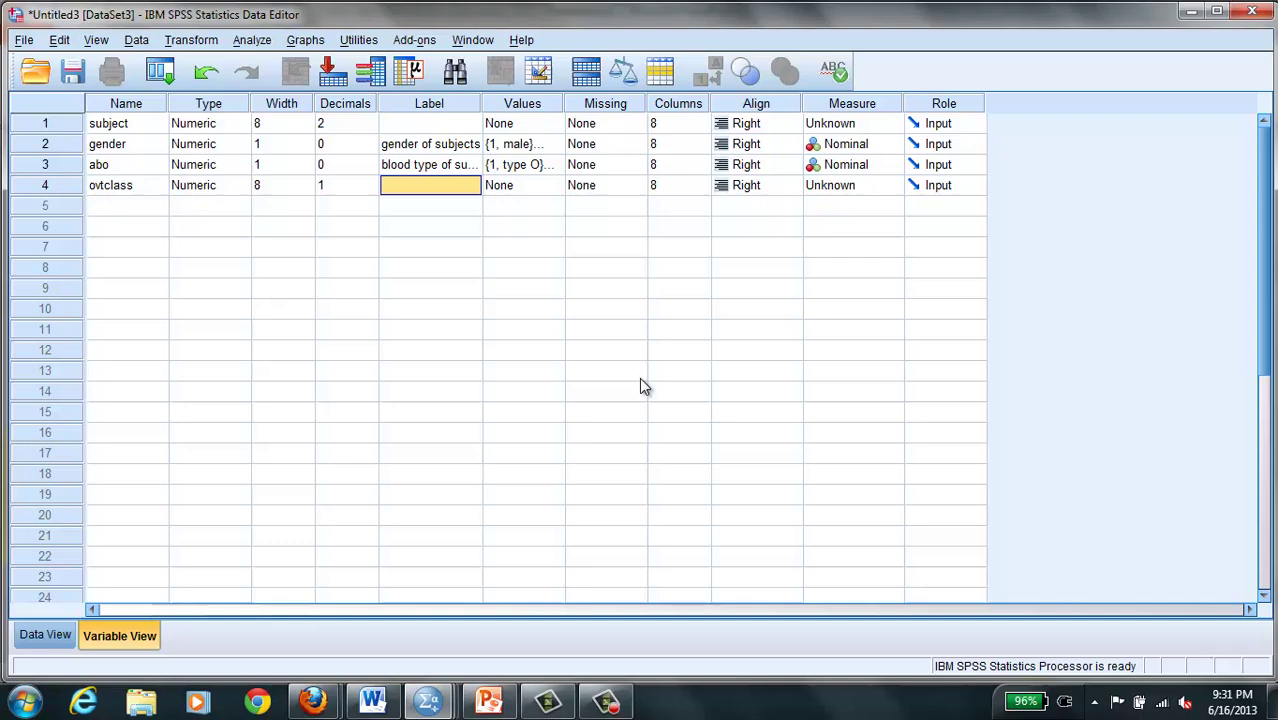
click(368, 186)
click(369, 182)
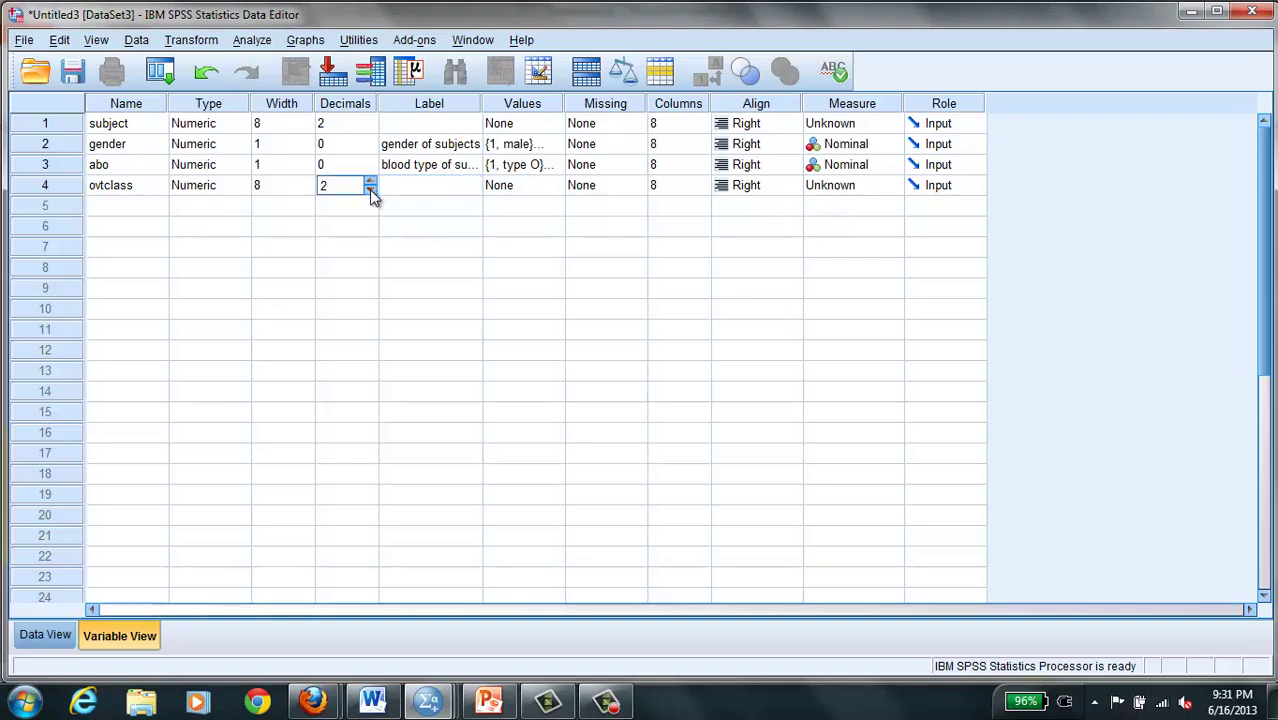
click(369, 189)
click(369, 189)
click(298, 186)
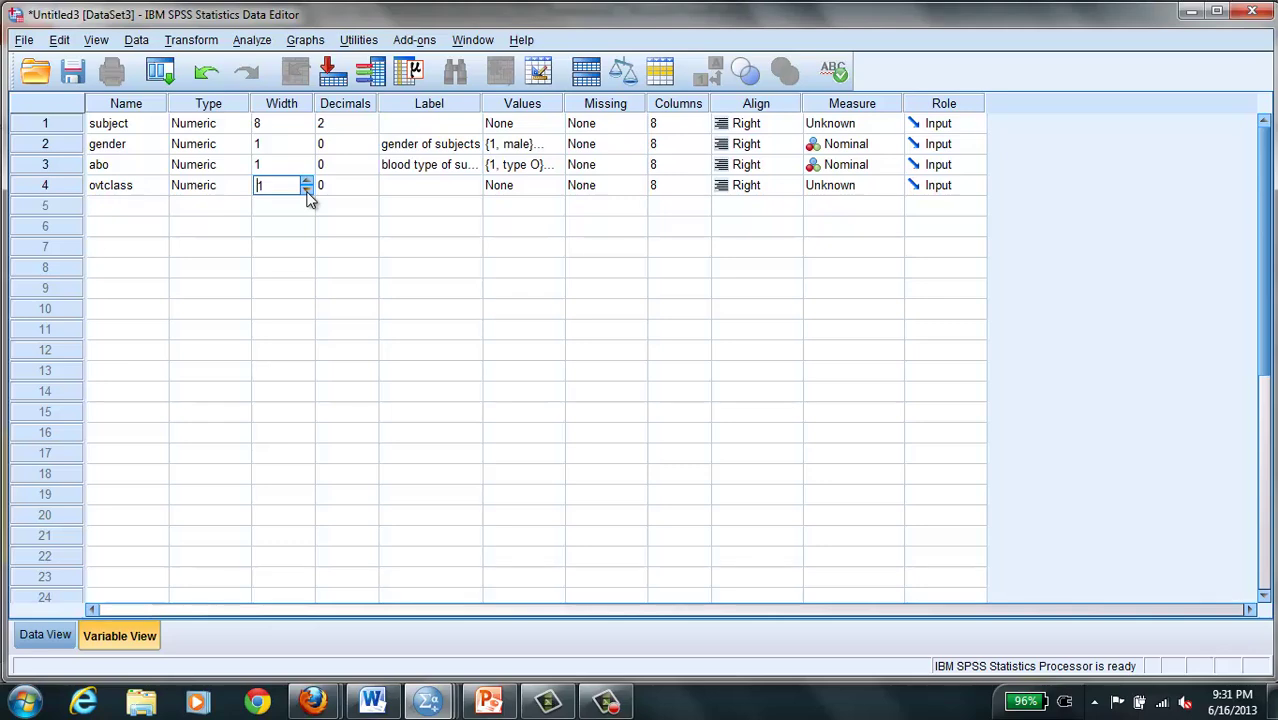
- Give ovtclass the label 'classification of overweight/obesity'
click(398, 194)
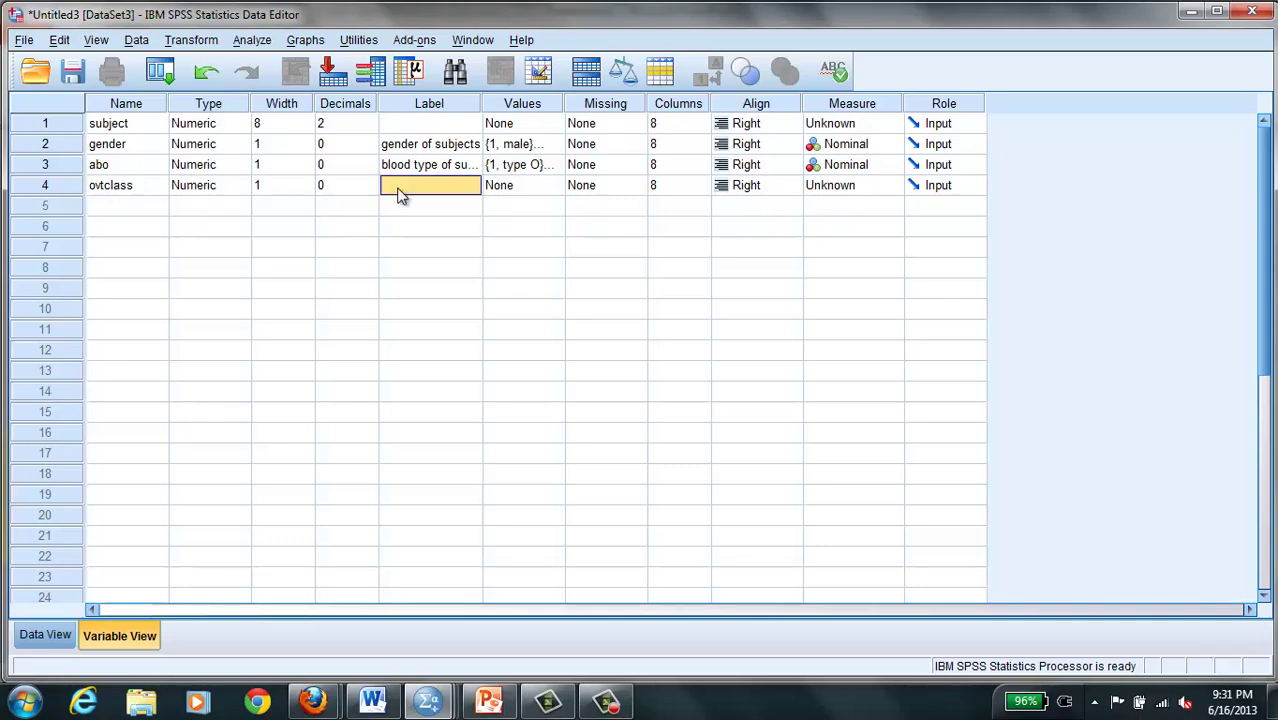
text(cla)
text(ssification of)
text( overw)
text(eight/obes)
text(ity)
click(556, 188)
click(559, 187)
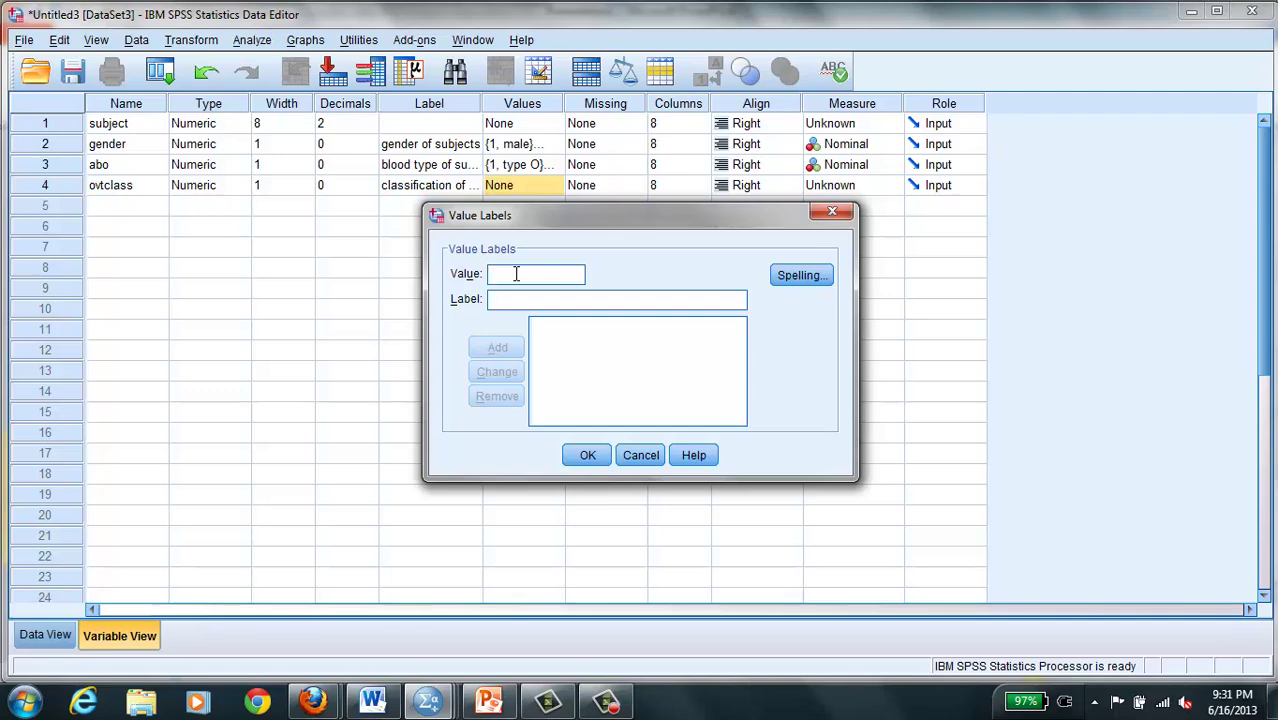
- Add value labels 1 = overweight and 2 = stage 1 obesity for ovtclass
text(1)
click(502, 299)
text(overweight)
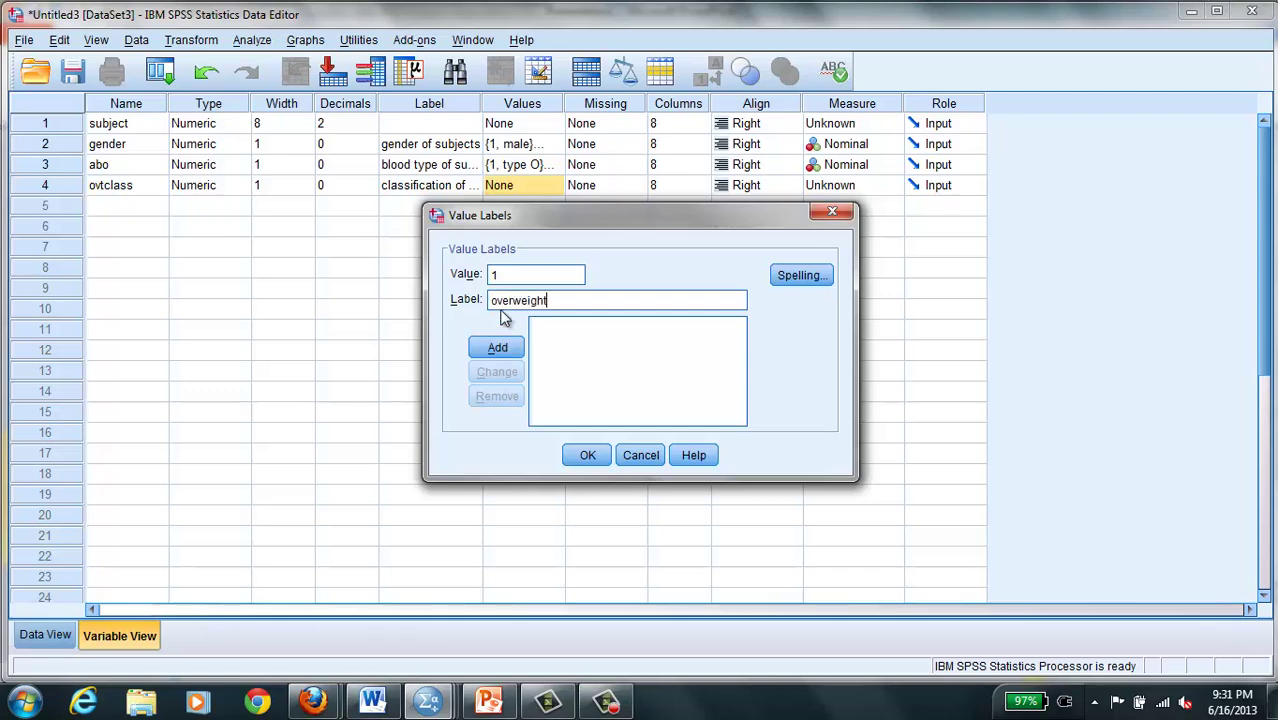
click(497, 348)
text(2)
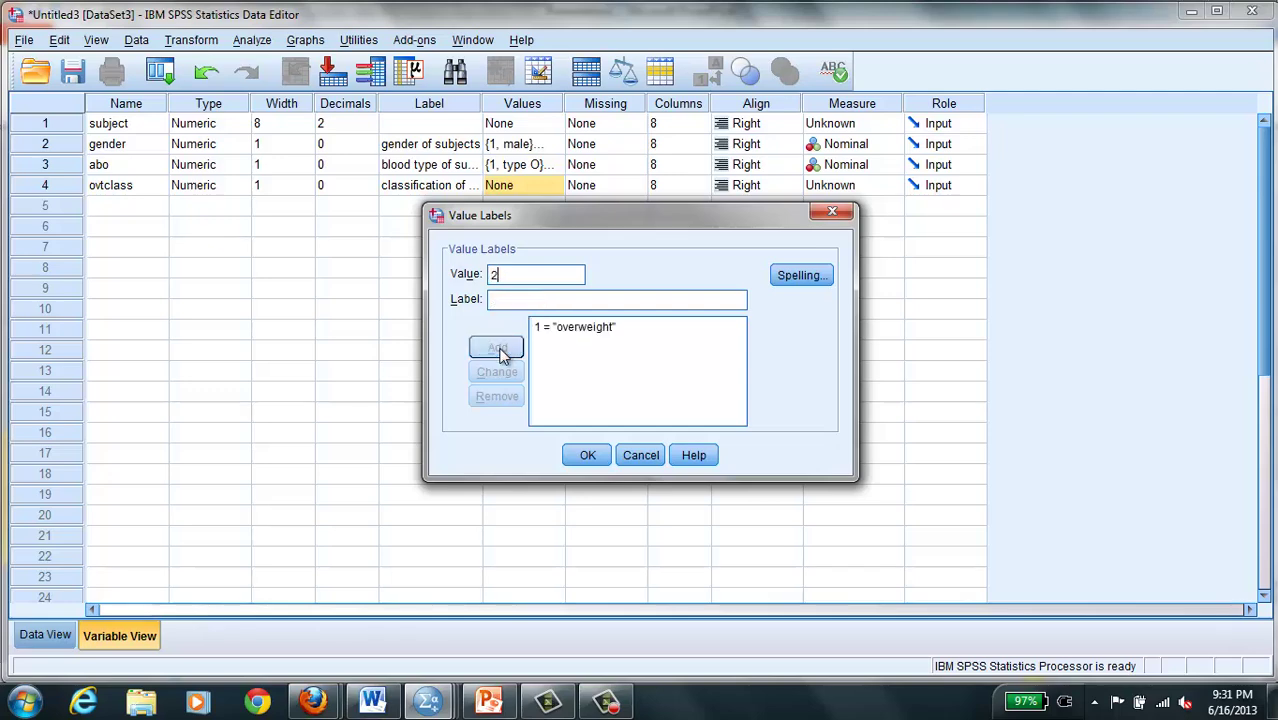
click(499, 303)
text(stage 2)
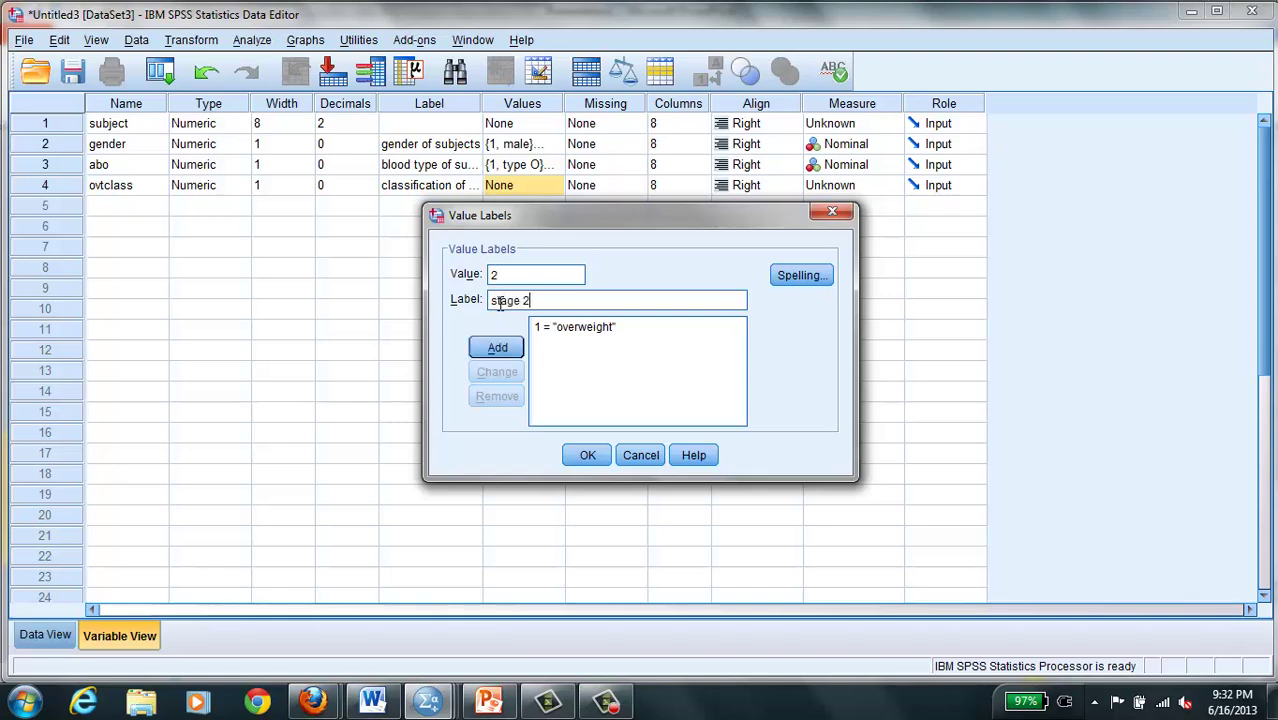
text( obesity)
click(497, 347)
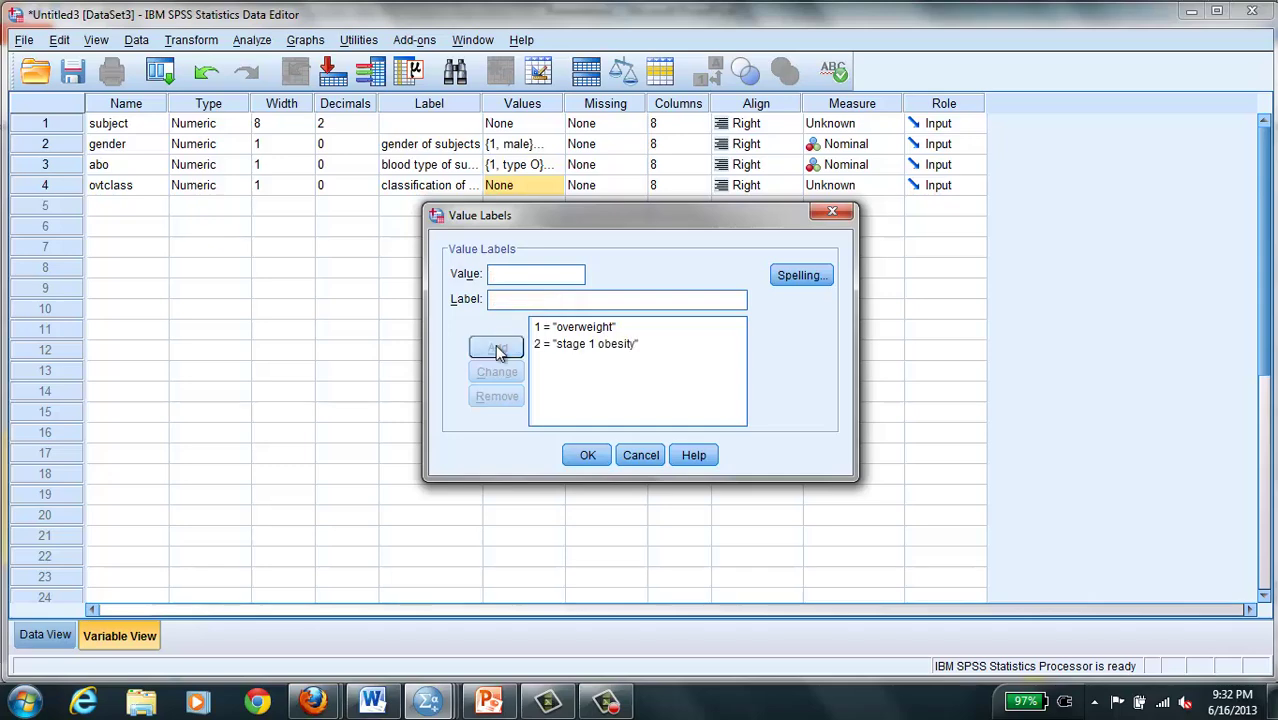
- Add 3 = stage 2 obesity and 4 = morbid obesity, then apply the value labels
text(3)
click(497, 303)
text(stage )
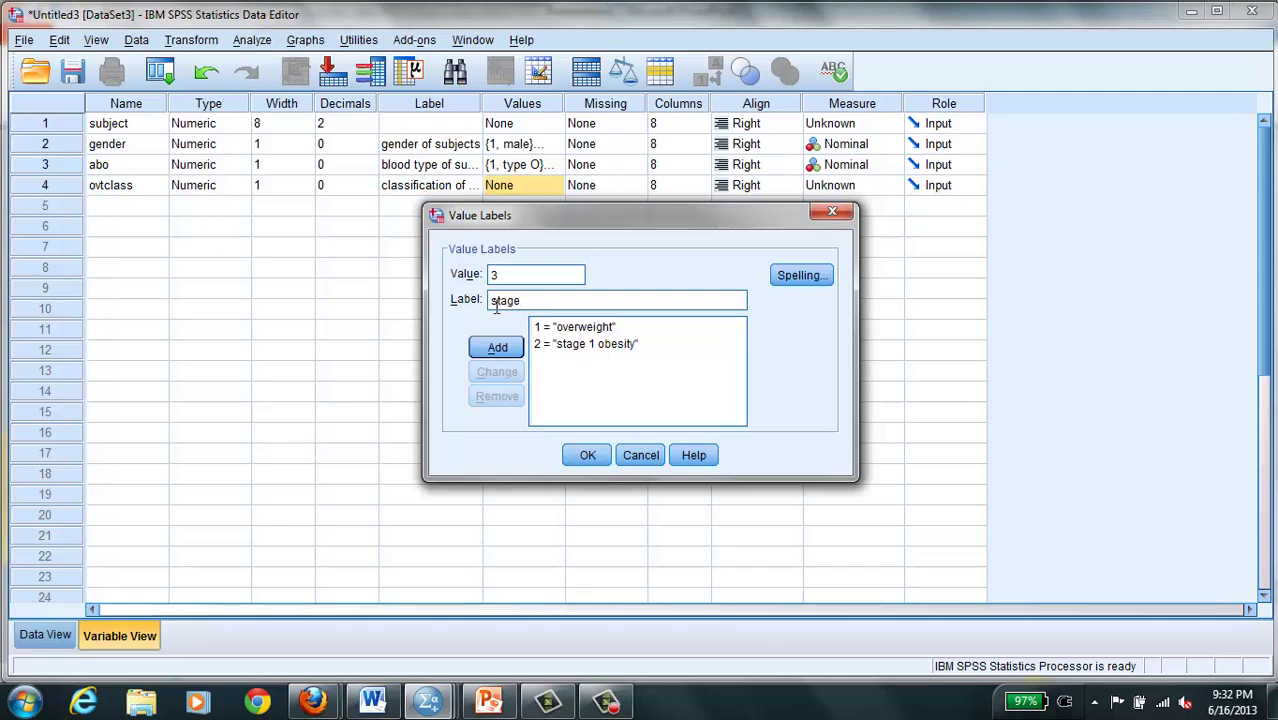
text(2 obesity)
click(498, 350)
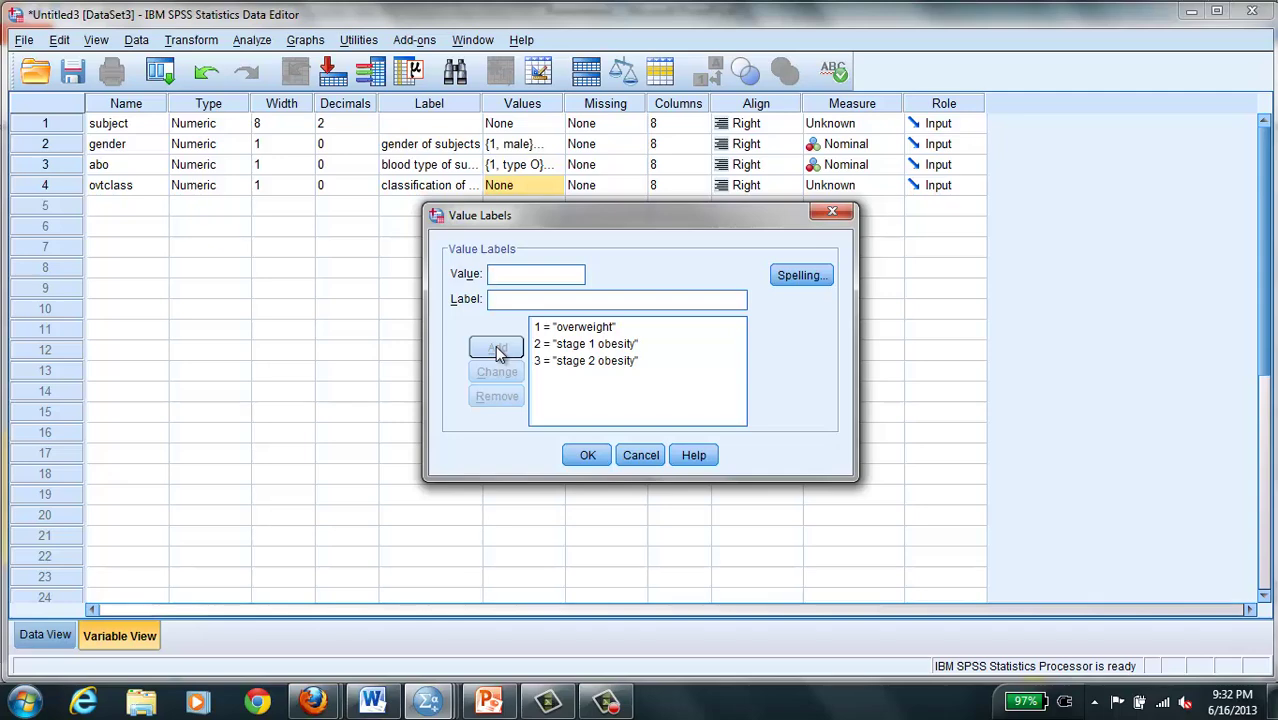
text(4)
click(502, 300)
text(m)
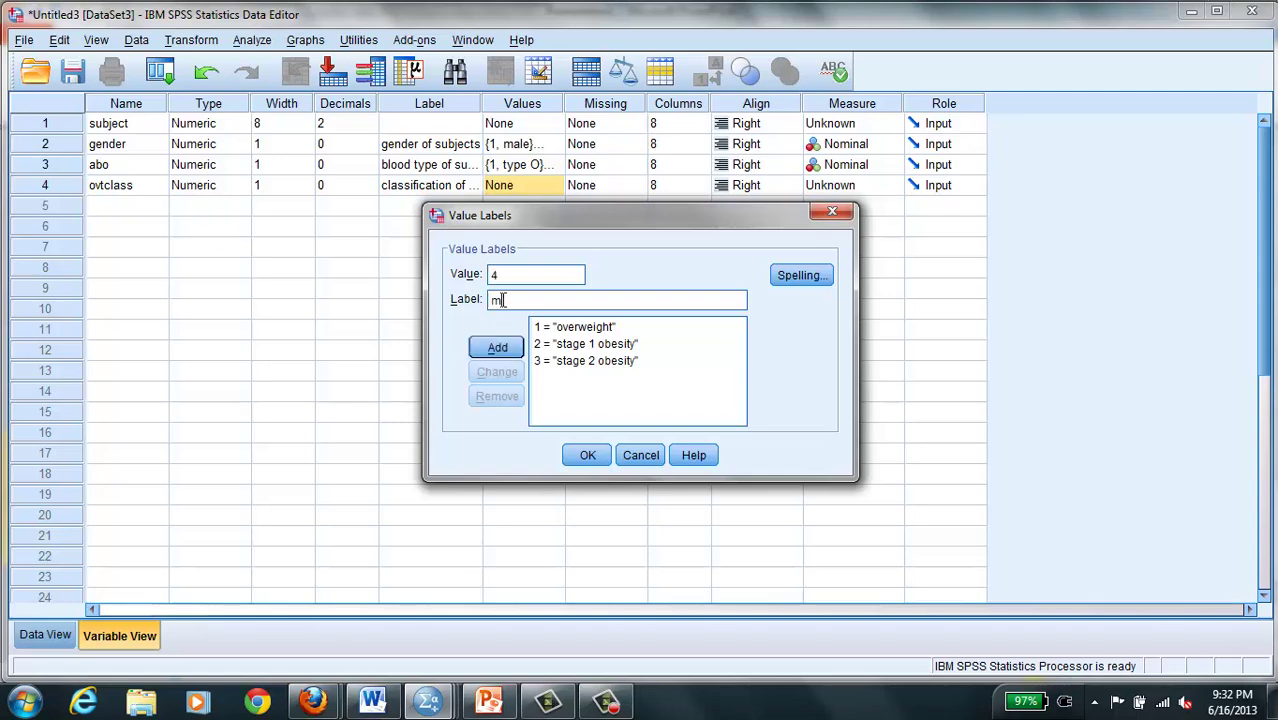
text(orbid obesity)
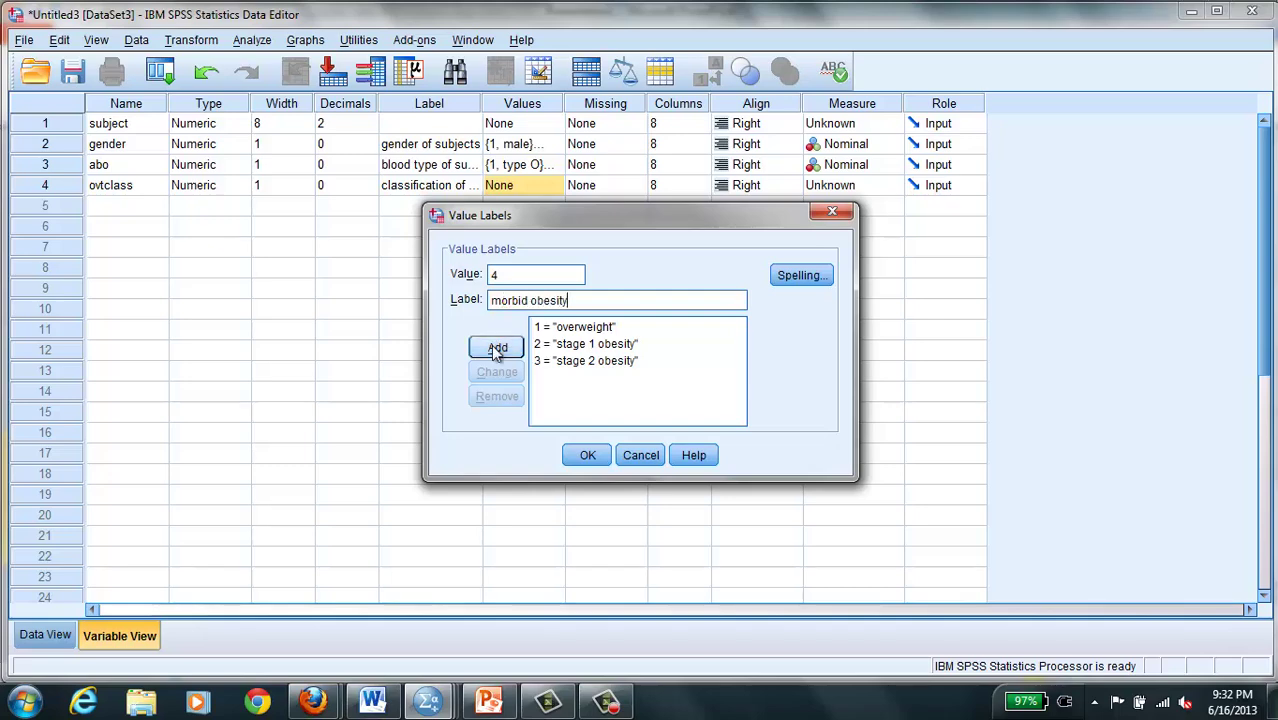
click(496, 350)
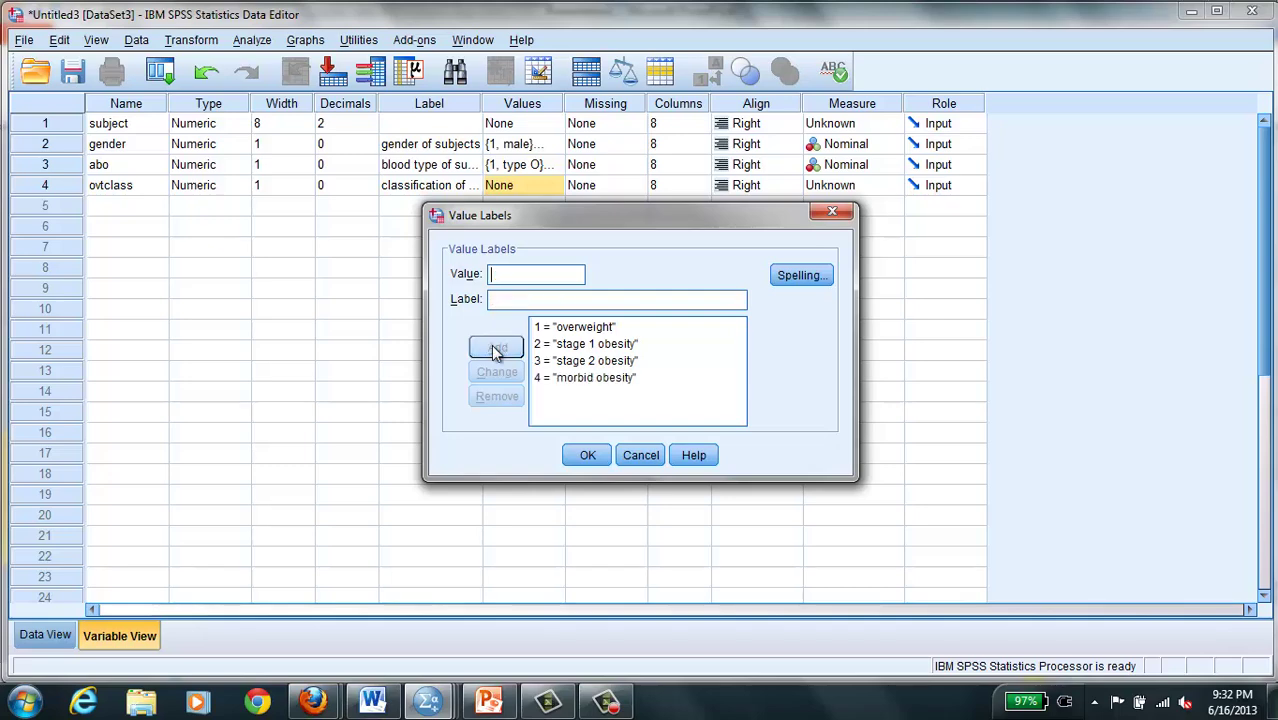
click(611, 392)
click(648, 400)
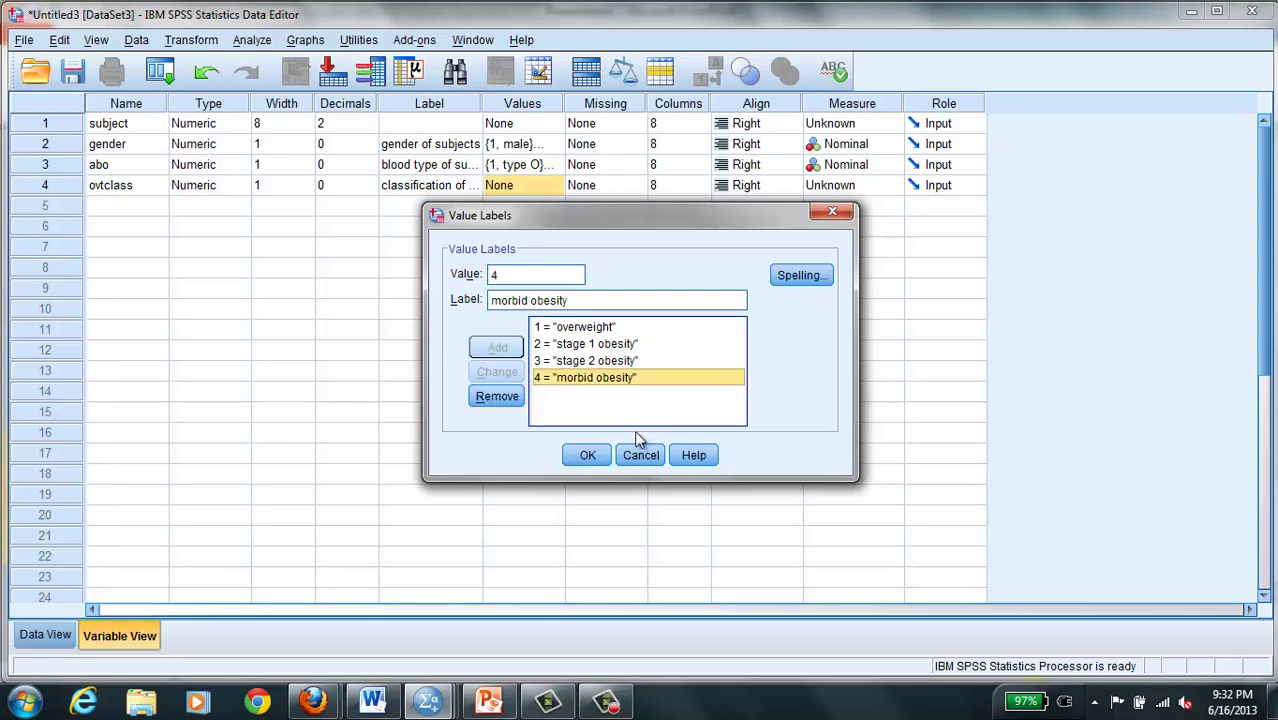
click(587, 456)
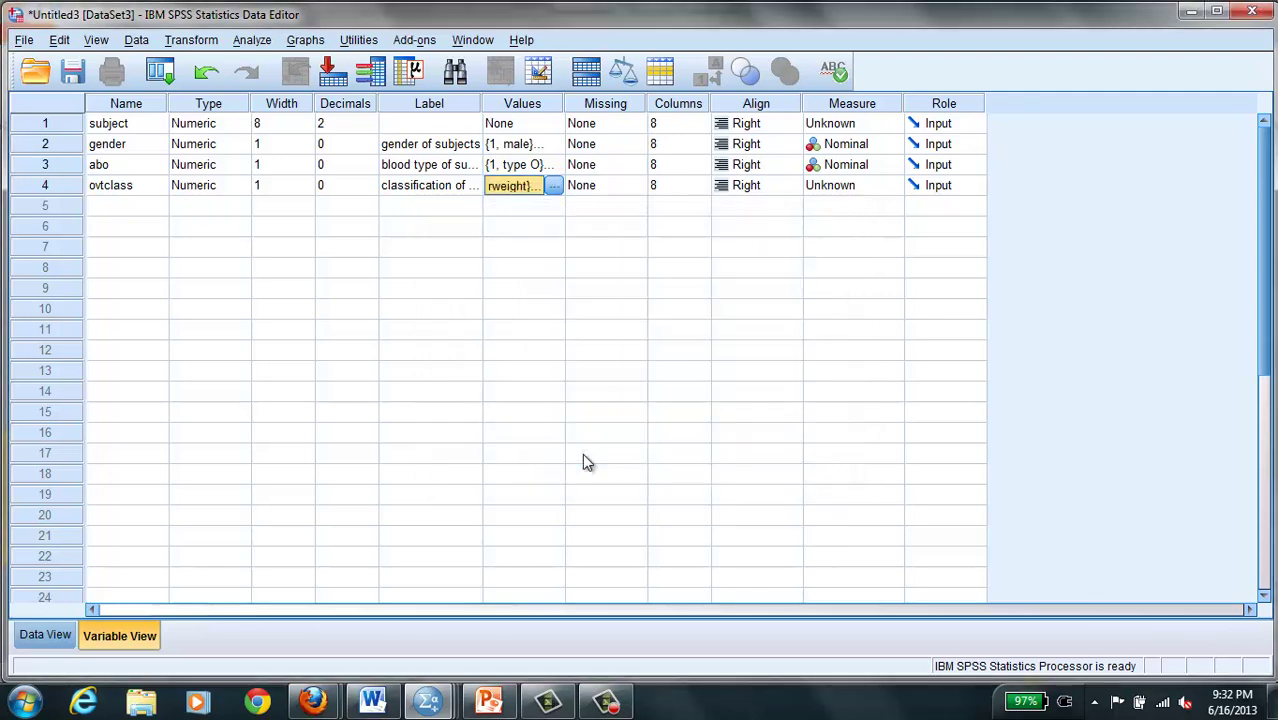
- Make ovtclass an Ordinal measure, ready to define the variable in row 5
click(895, 190)
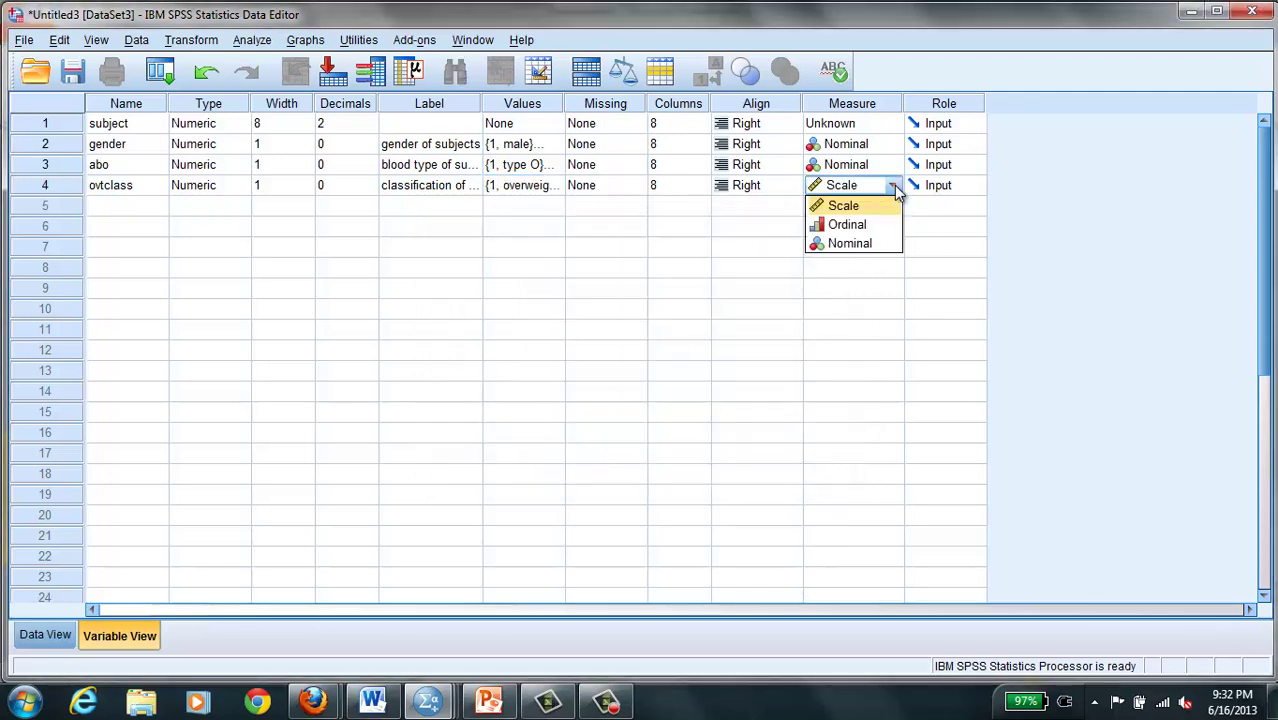
click(848, 225)
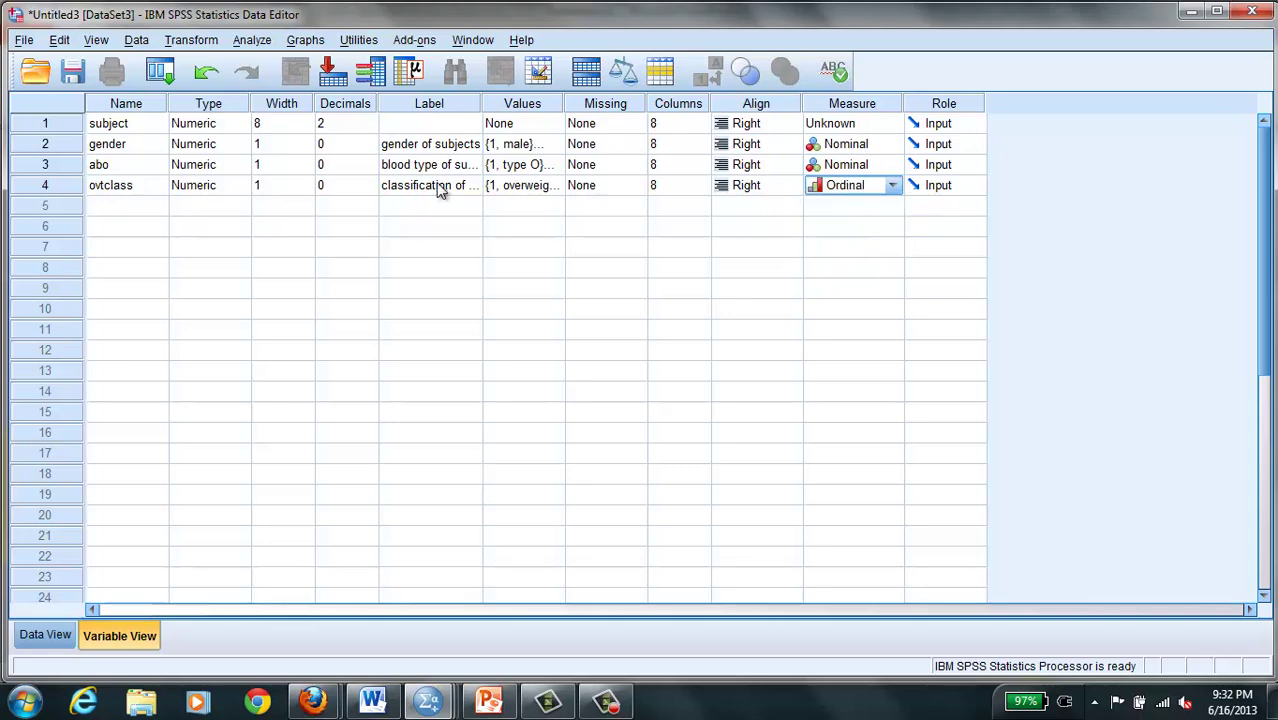
click(112, 208)
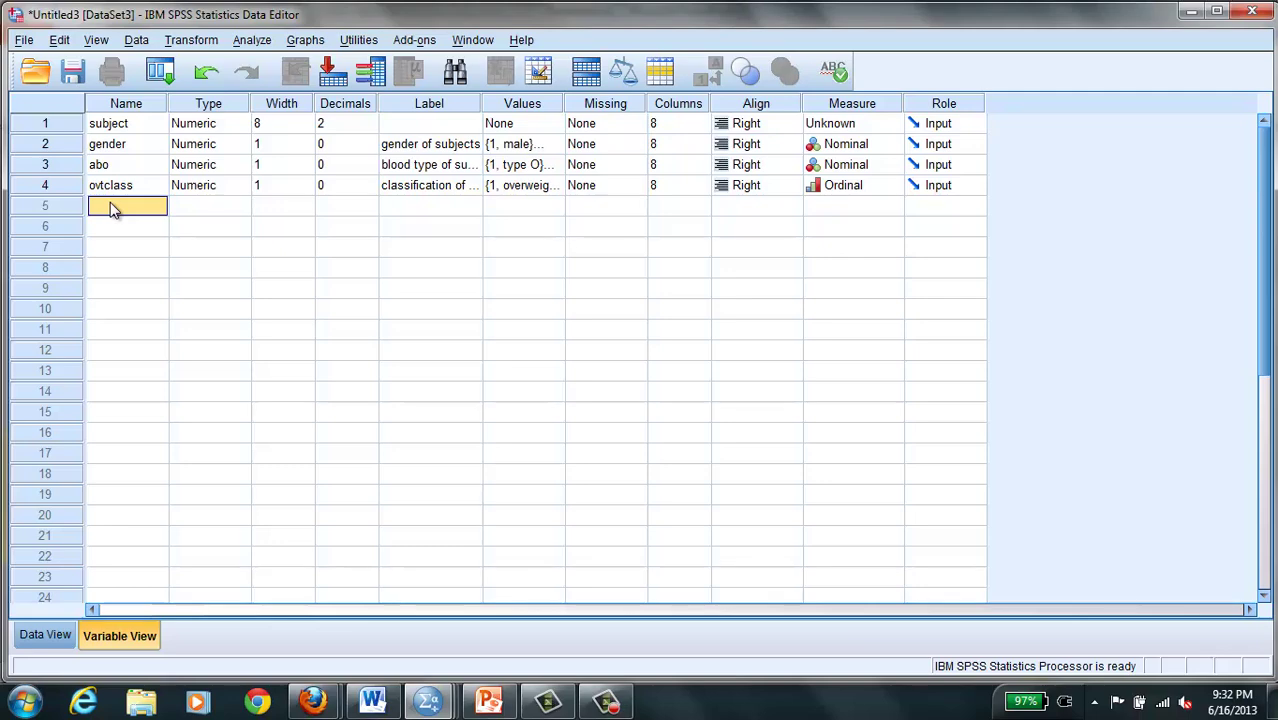
- Create the variable age with width 4 and 0 decimals
text(age)
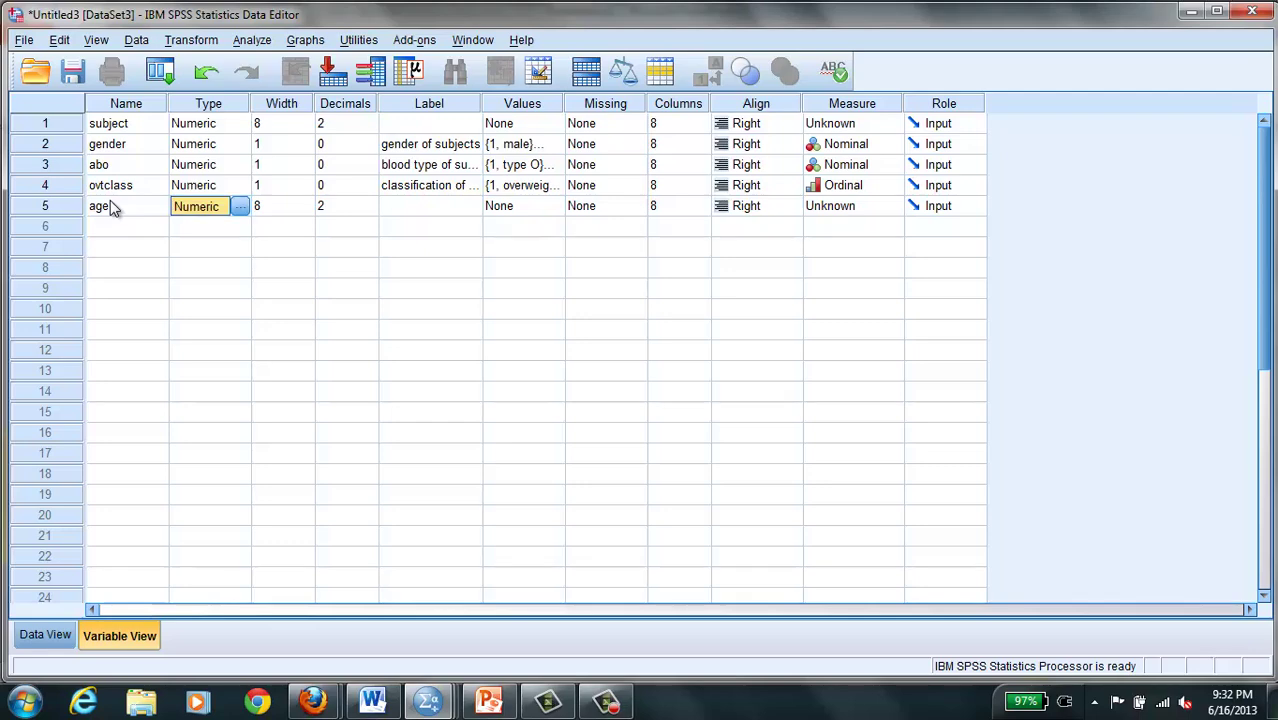
click(307, 212)
click(307, 212)
click(307, 211)
click(307, 211)
click(307, 211)
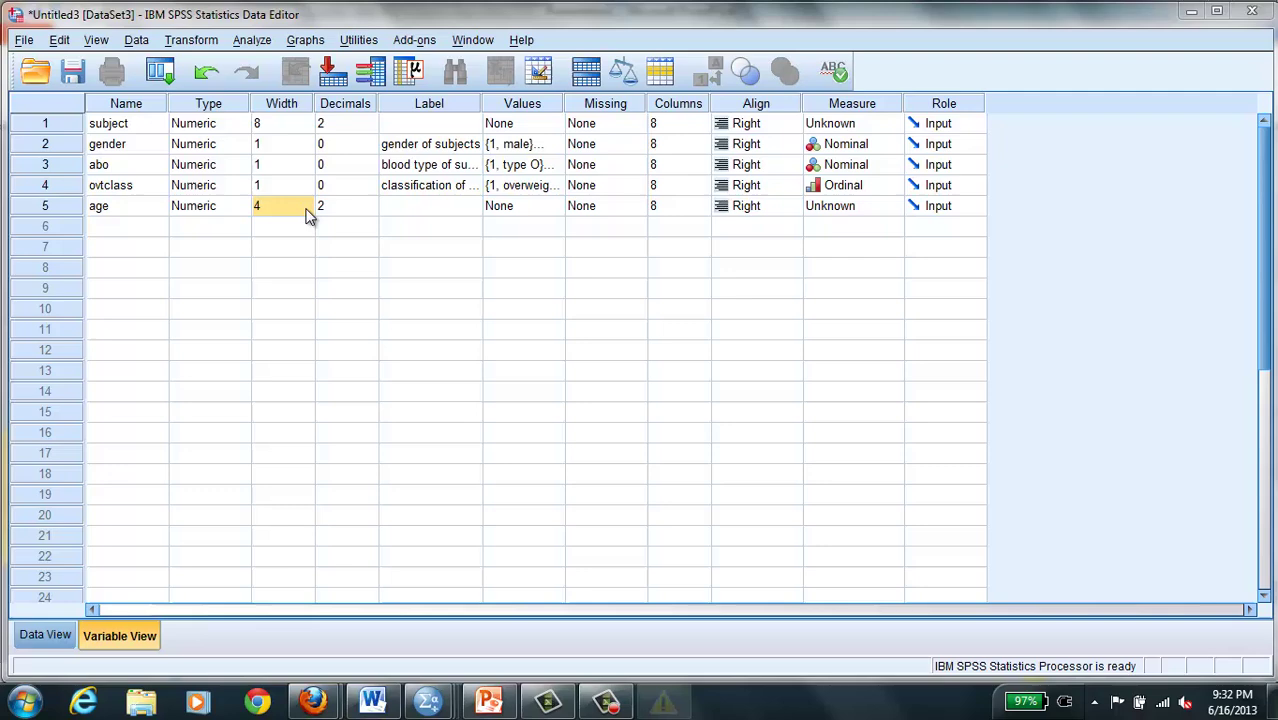
click(307, 211)
click(306, 212)
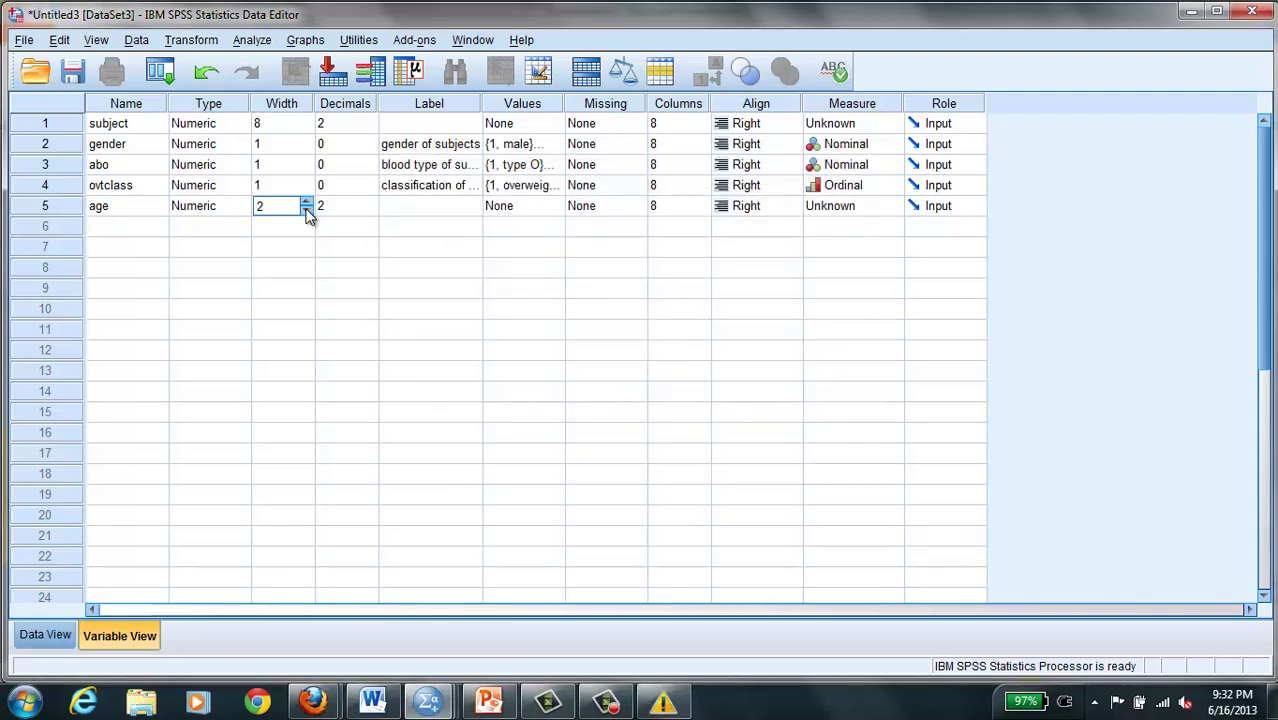
click(356, 210)
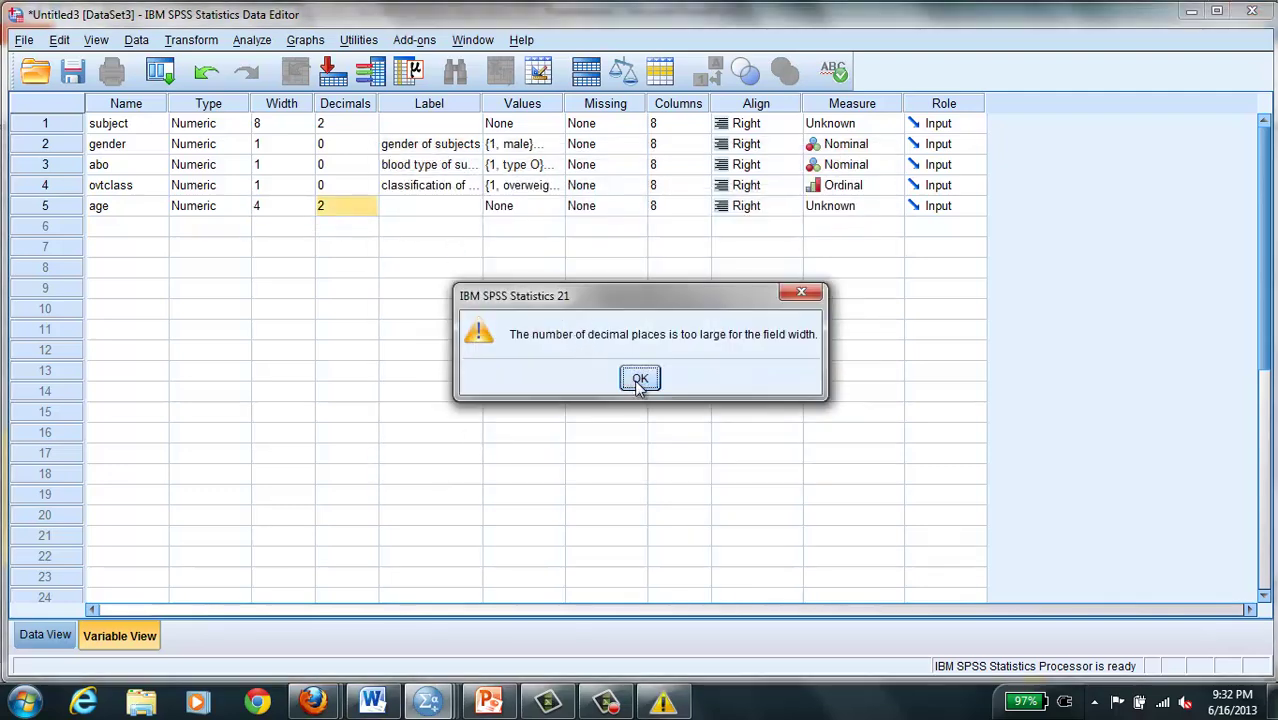
click(640, 378)
click(369, 210)
click(369, 211)
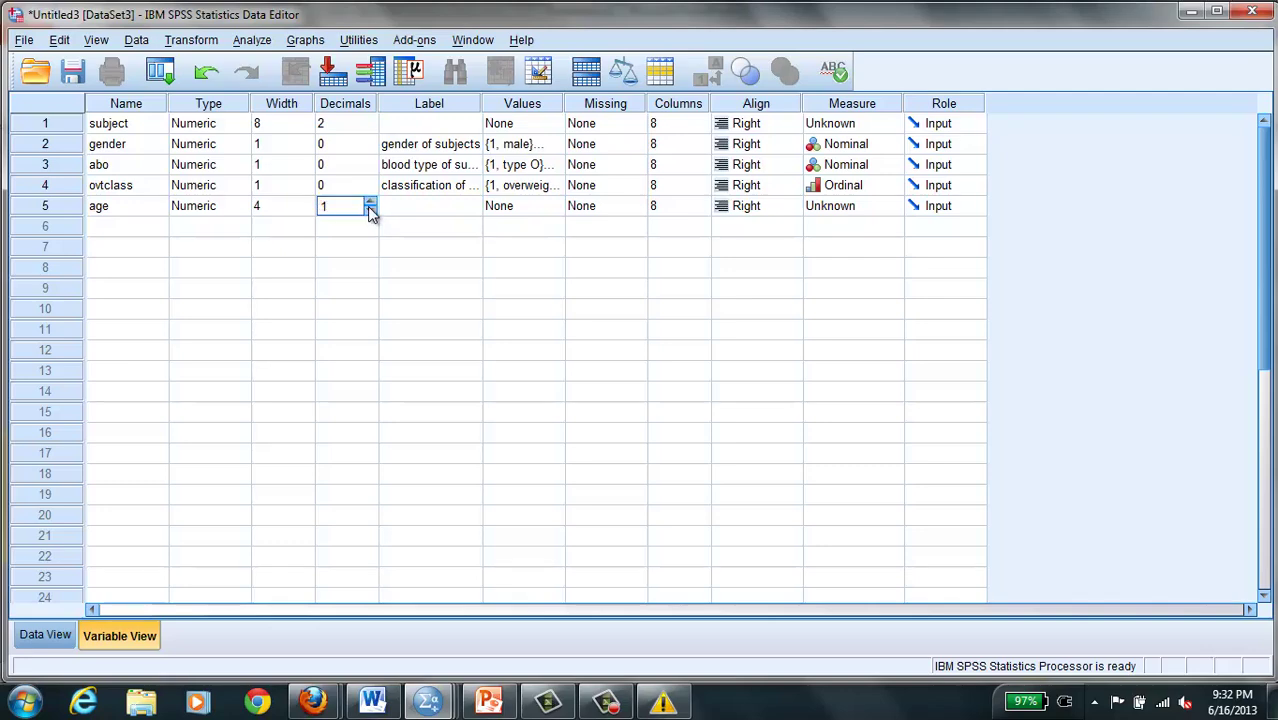
click(369, 211)
- Label age 'age in years' and keep its measurement level as Scale
click(400, 210)
text(age in years)
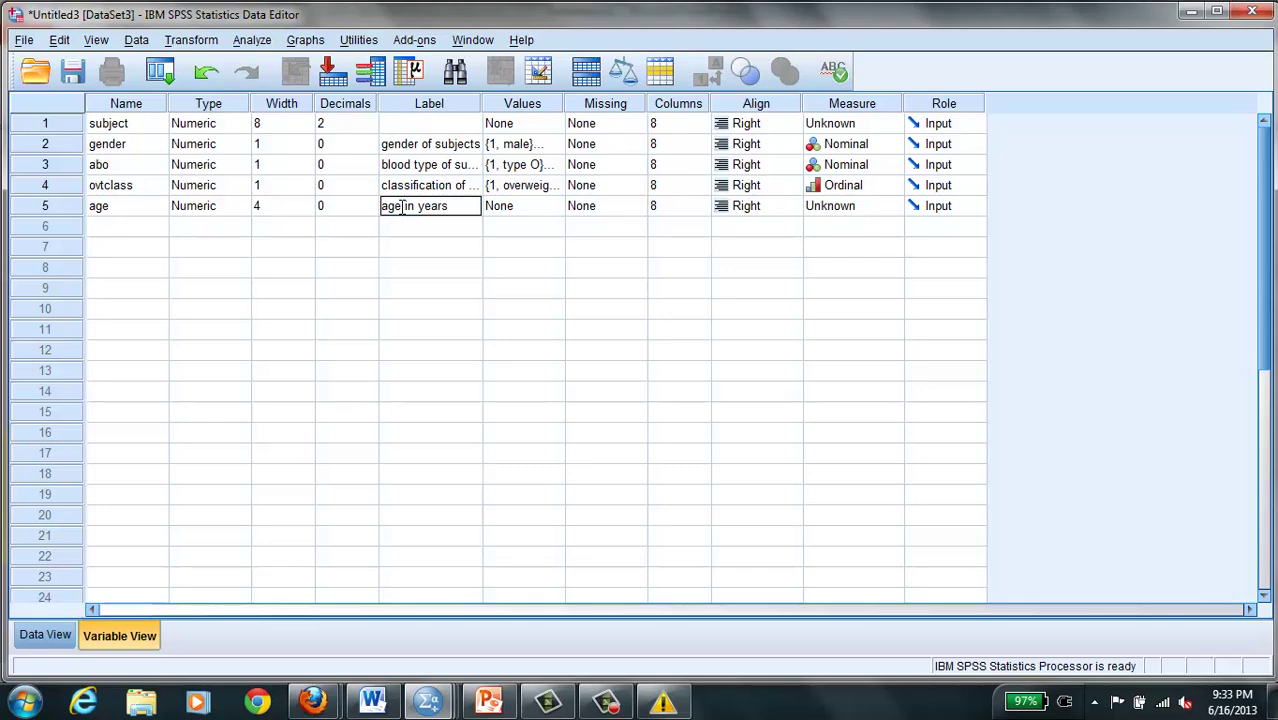
key(Tab)
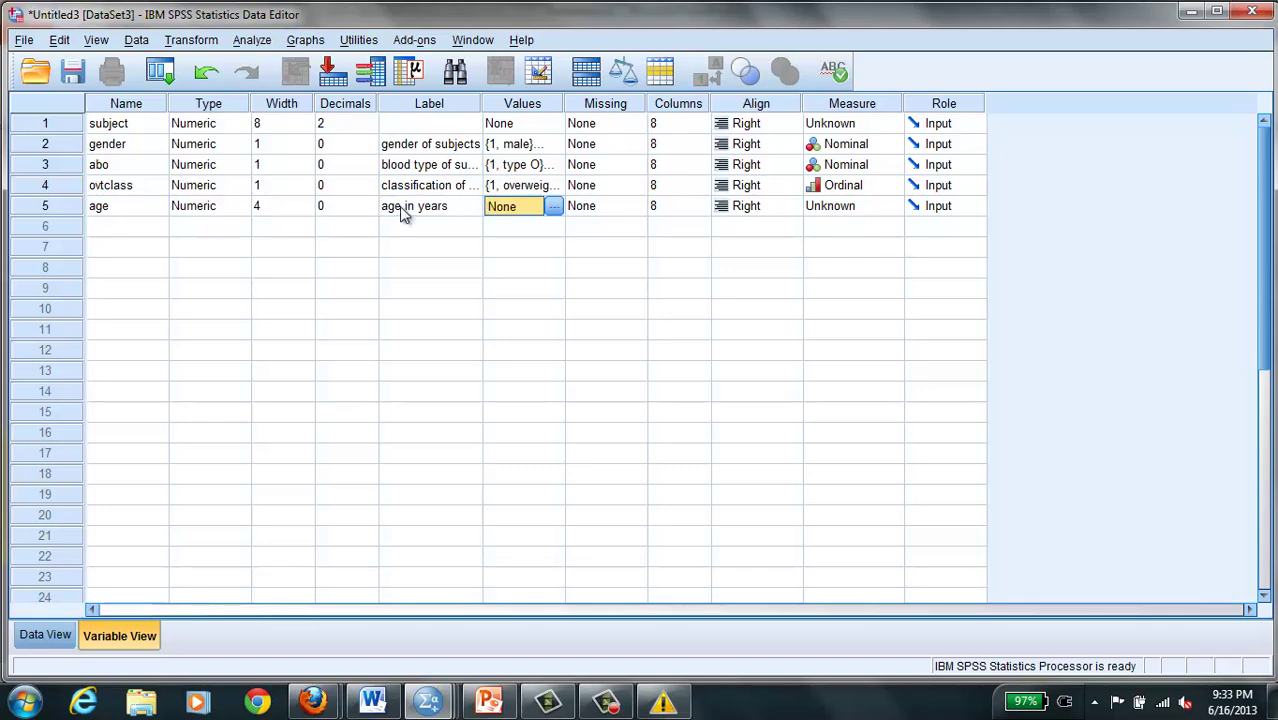
key(Tab)
key(Tab)
key(Tab)
key(Tab)
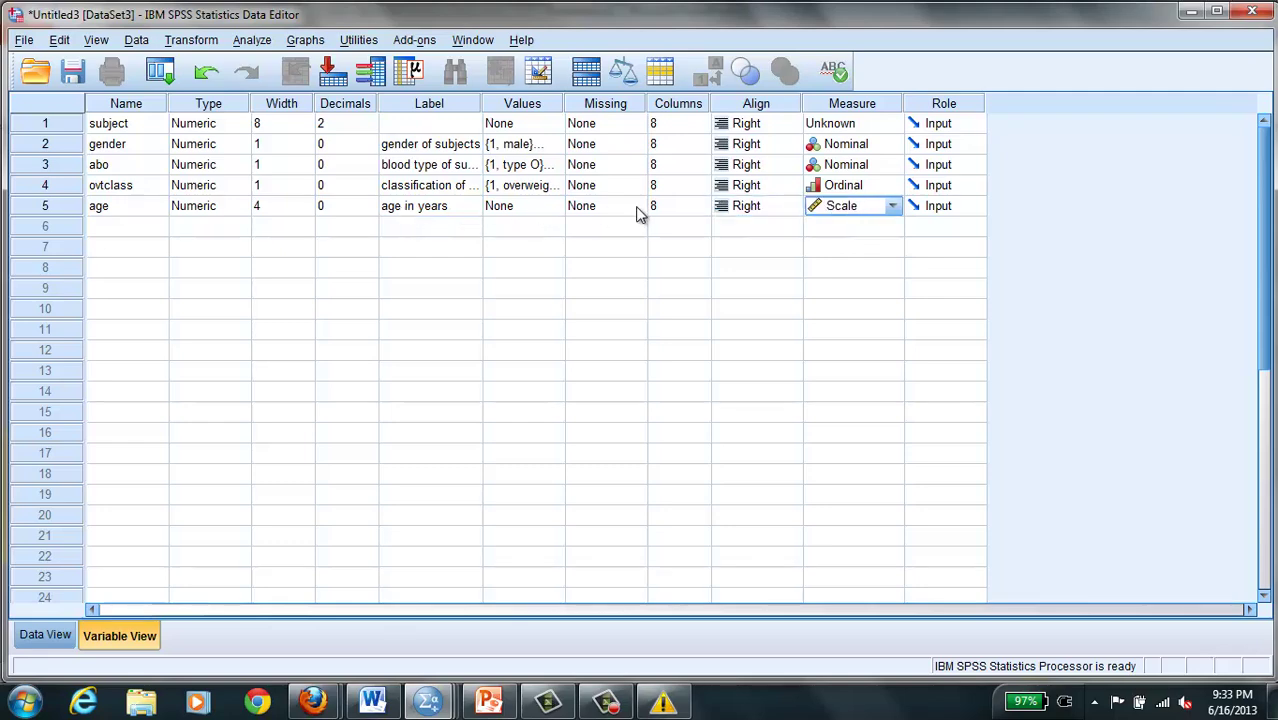
click(892, 207)
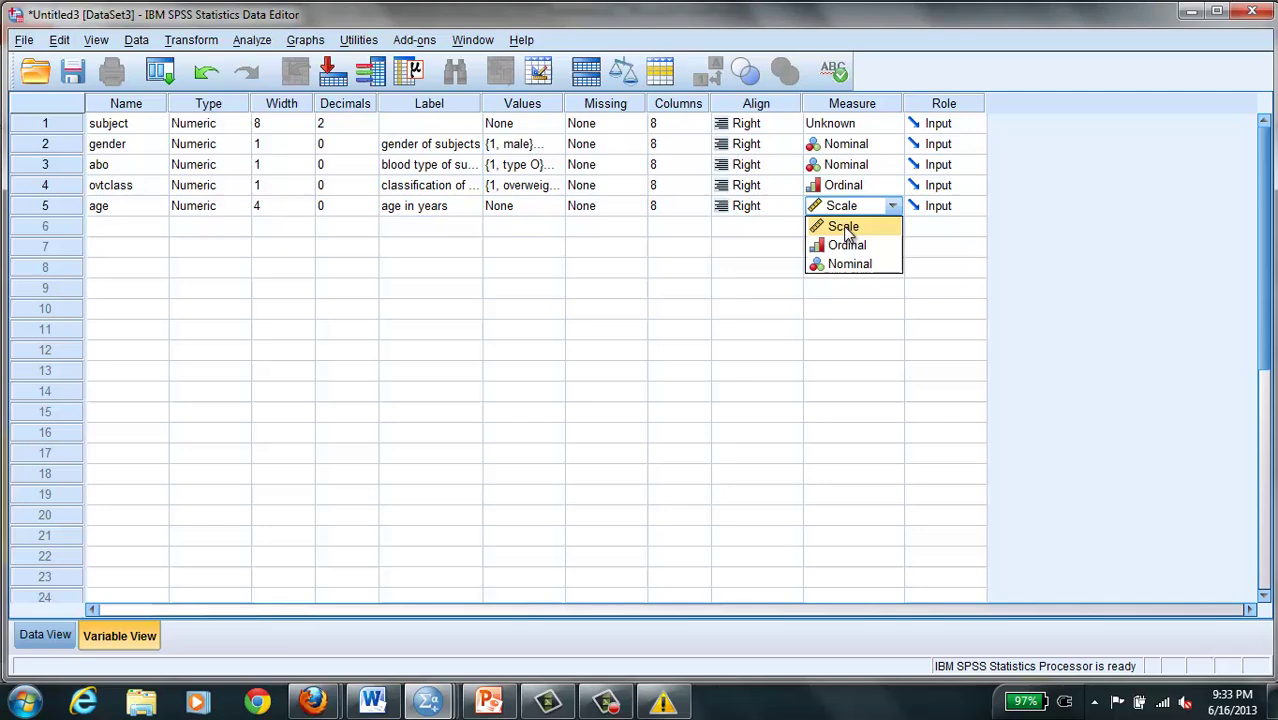
click(855, 228)
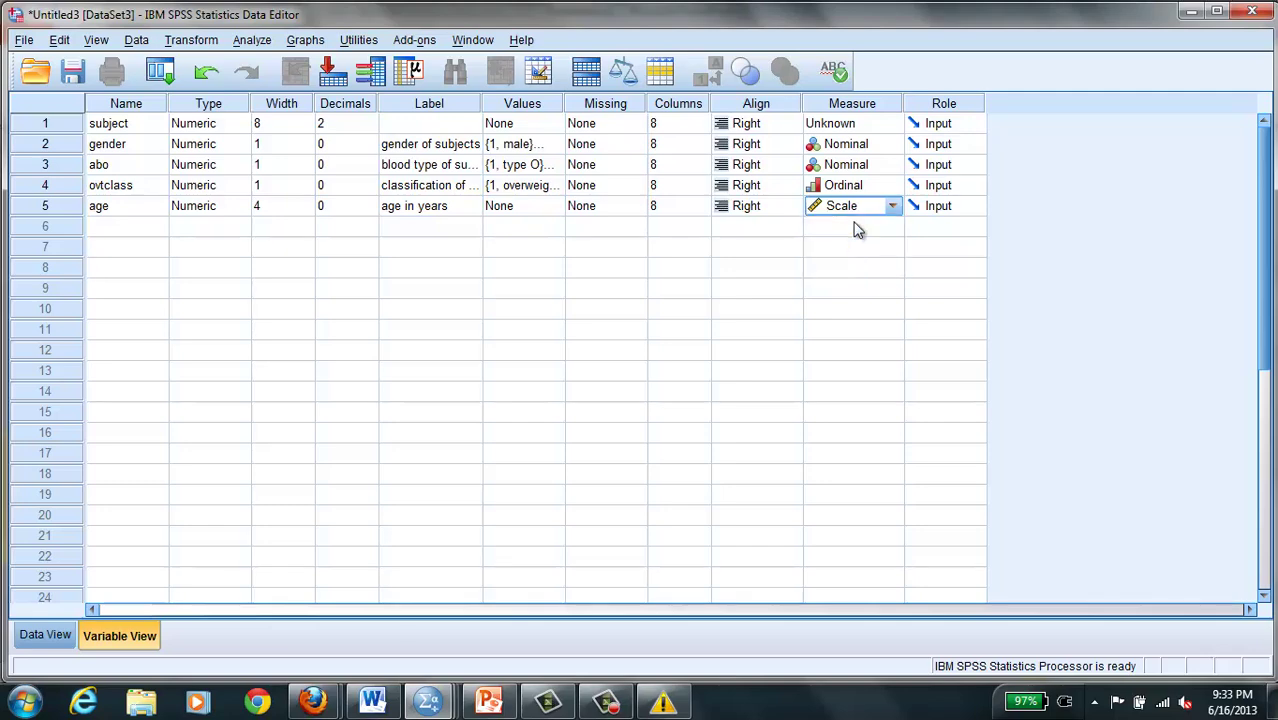
click(108, 228)
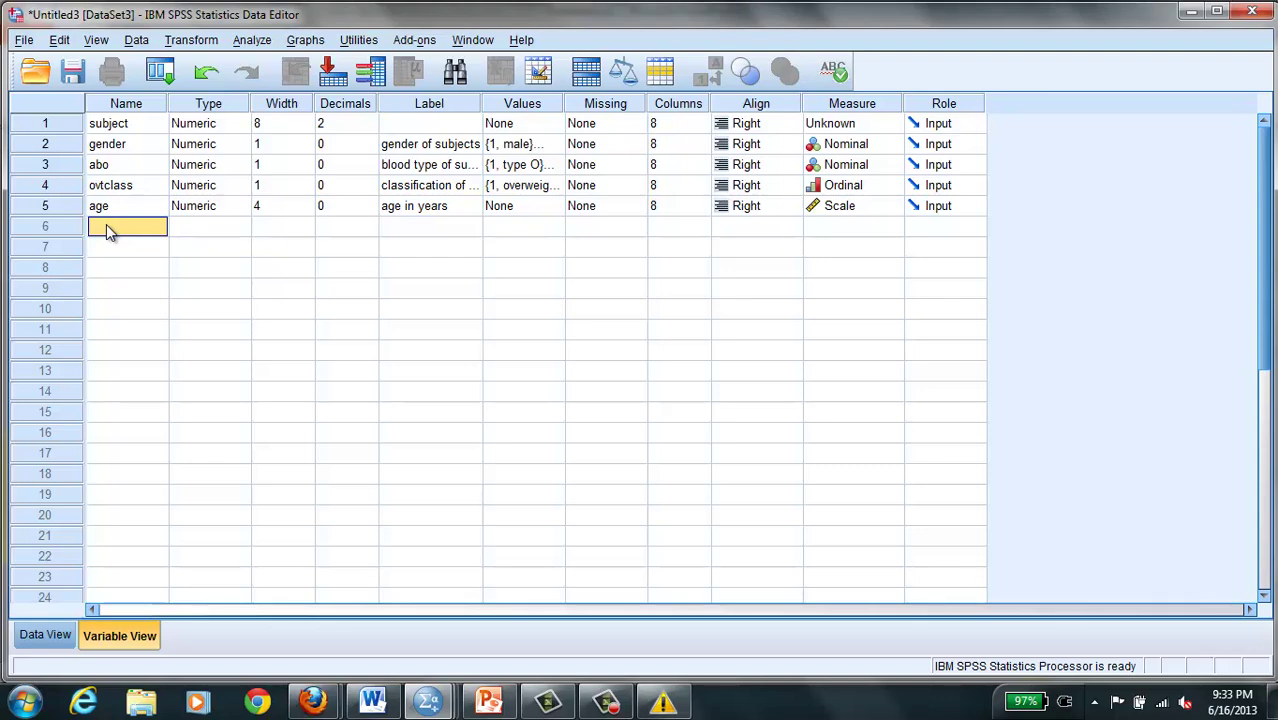
- Add a sixth variable named diet with 0 decimals and width 1
text(diet)
key(Tab)
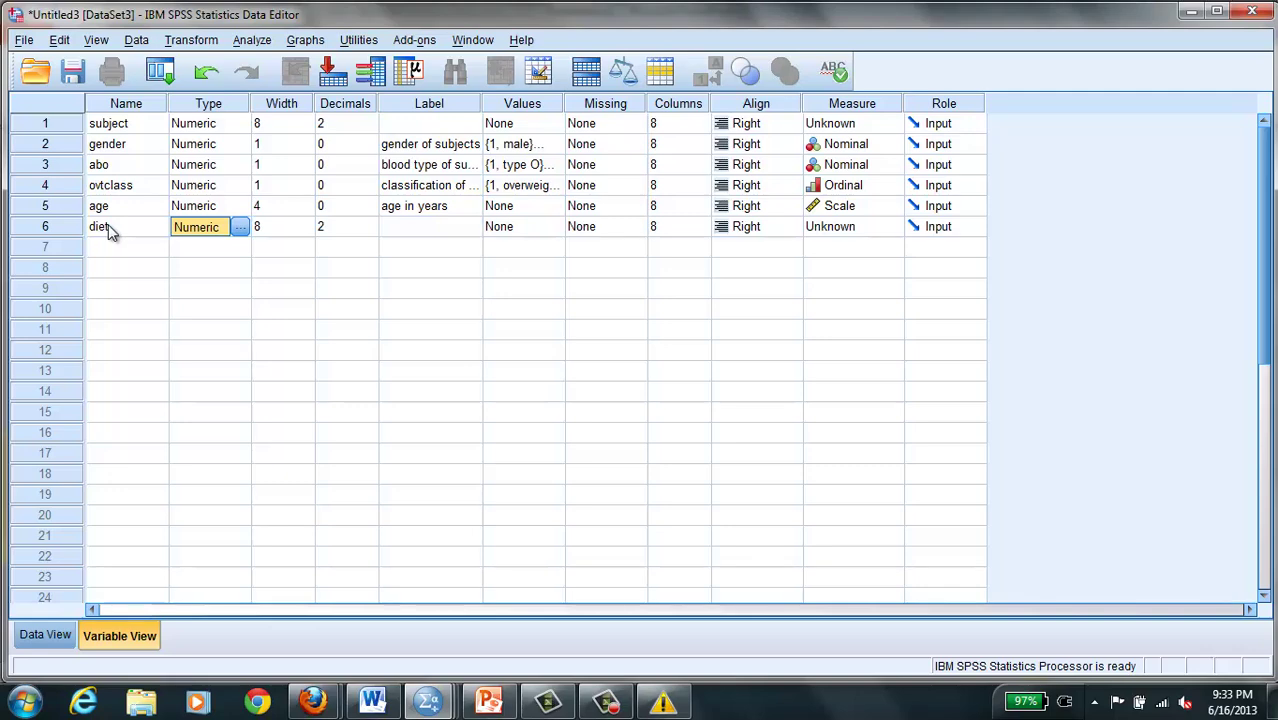
click(368, 228)
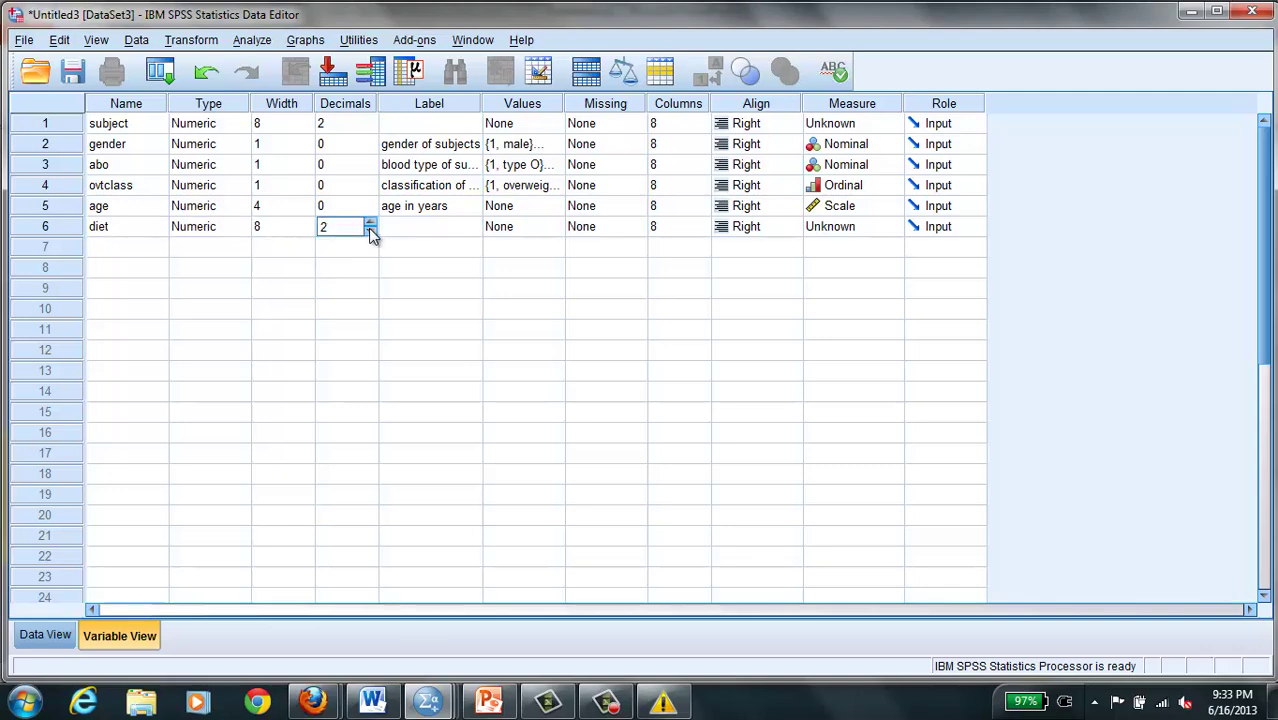
click(369, 230)
click(369, 230)
click(284, 228)
click(307, 231)
click(307, 231)
click(307, 231)
click(307, 231)
click(307, 231)
- Lower the age variable's width to 2
click(296, 205)
click(307, 210)
click(307, 210)
click(307, 210)
click(307, 201)
click(307, 210)
click(307, 201)
- Label diet 'type of weight loss diet' and add value label 1 = blood type diet
click(397, 228)
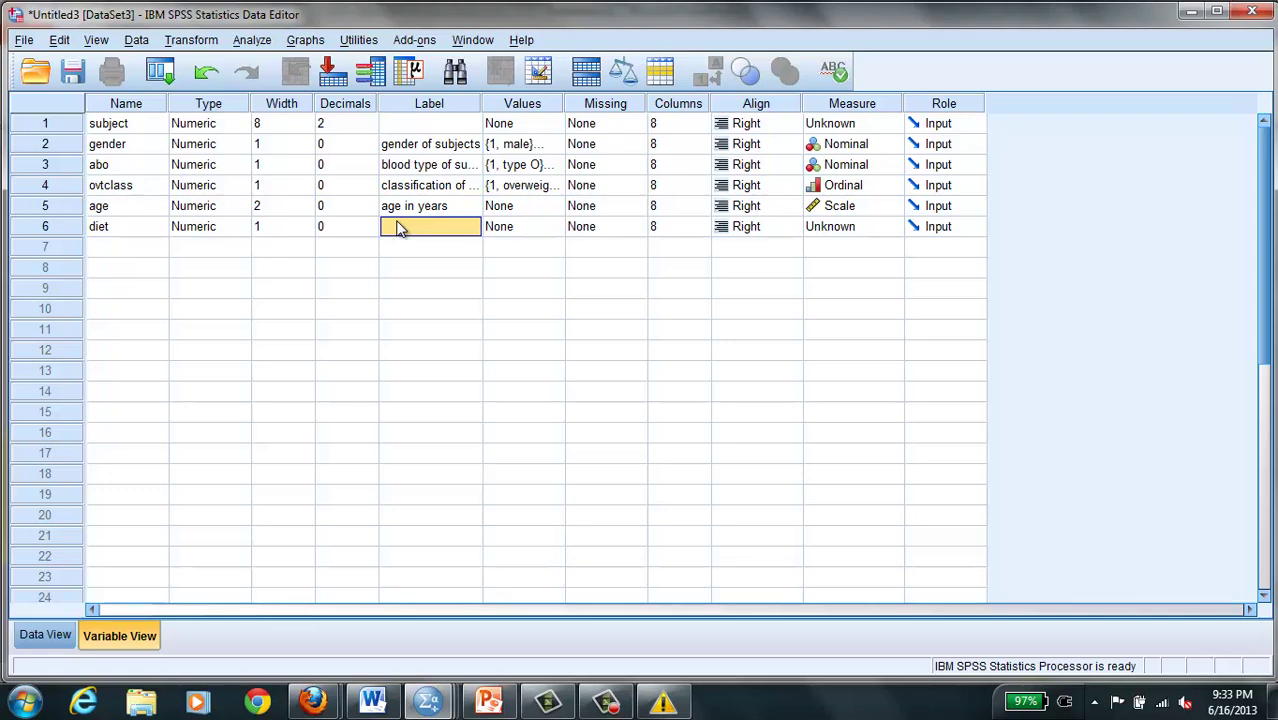
text(type of weight loss)
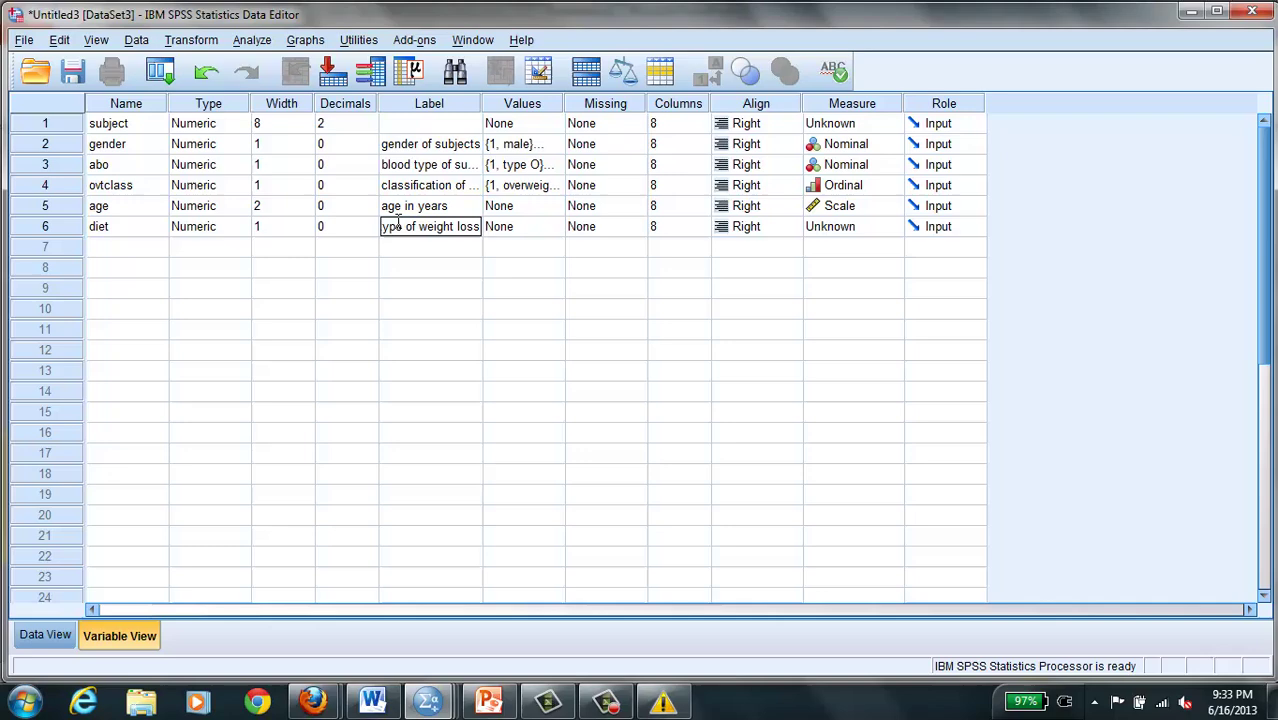
text( diet)
key(Tab)
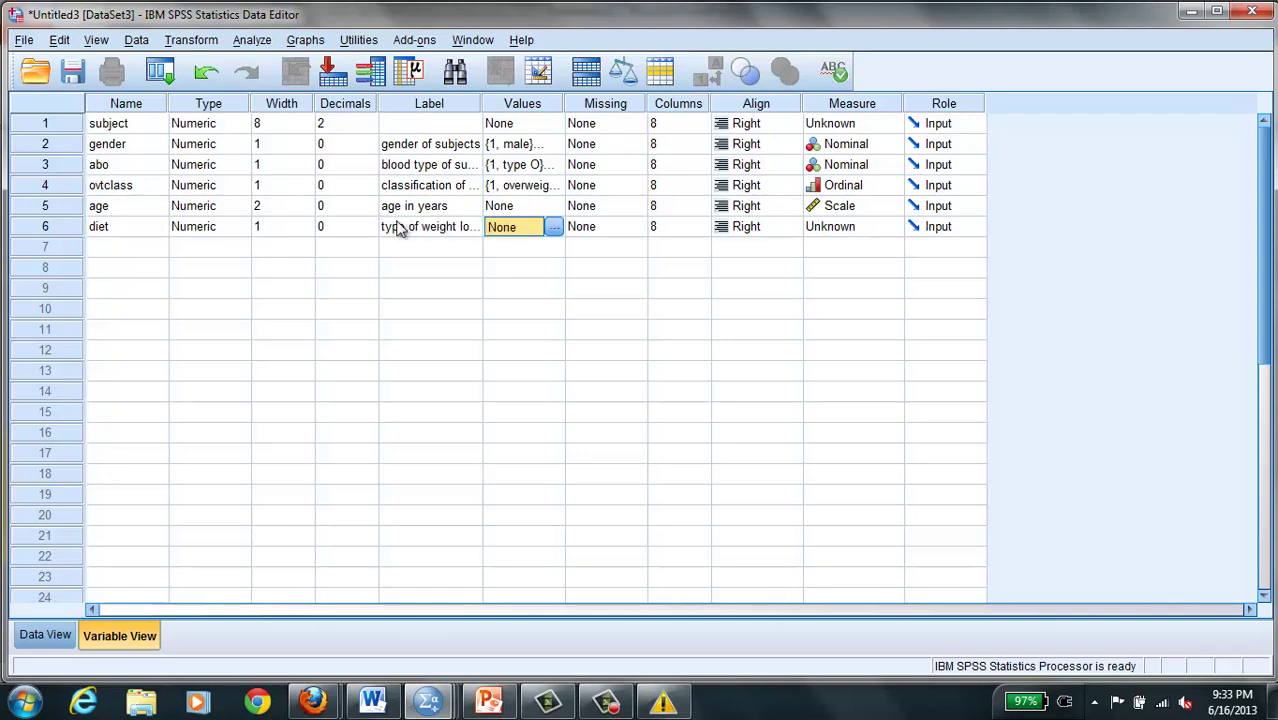
click(558, 230)
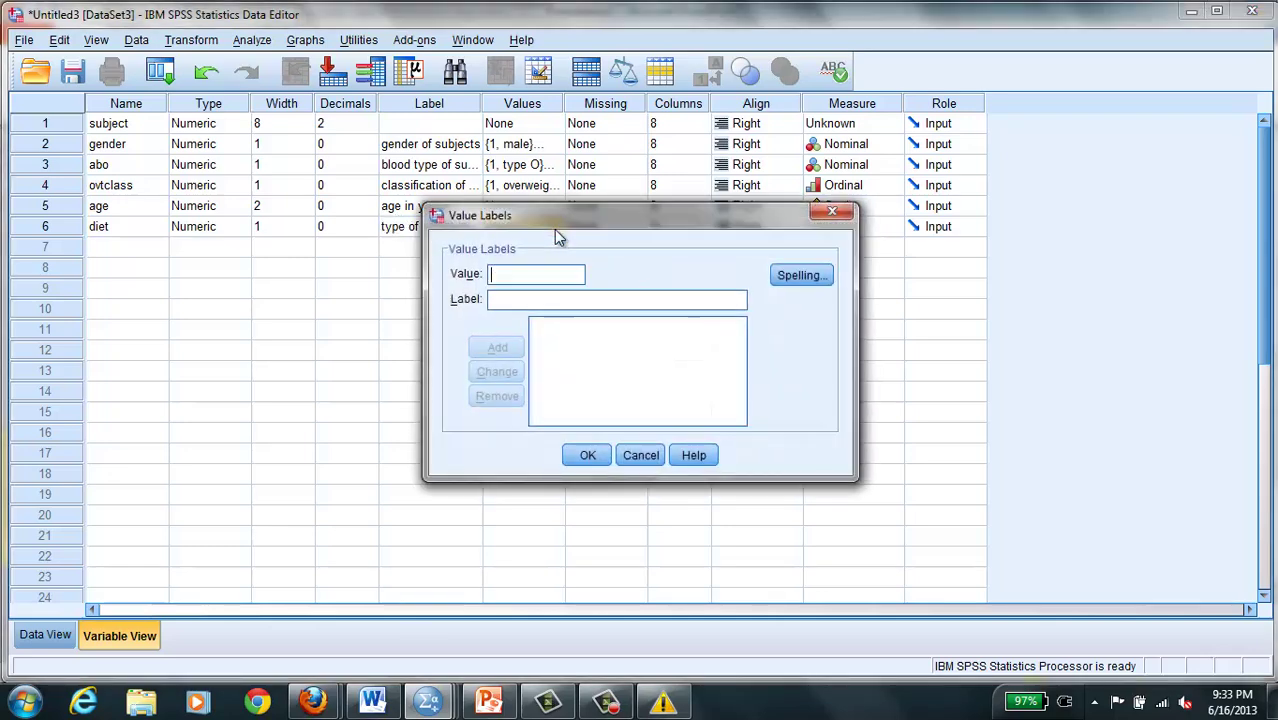
text(1)
click(506, 297)
text(blood type )
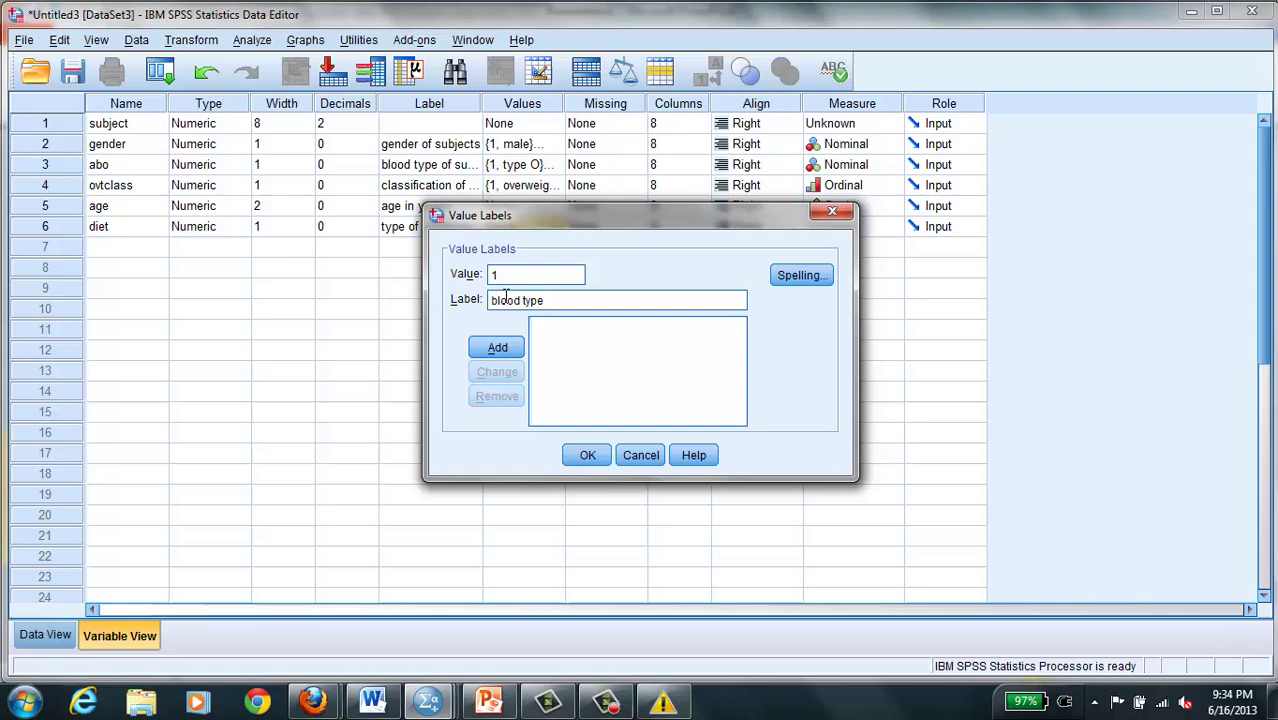
text(diet)
click(503, 347)
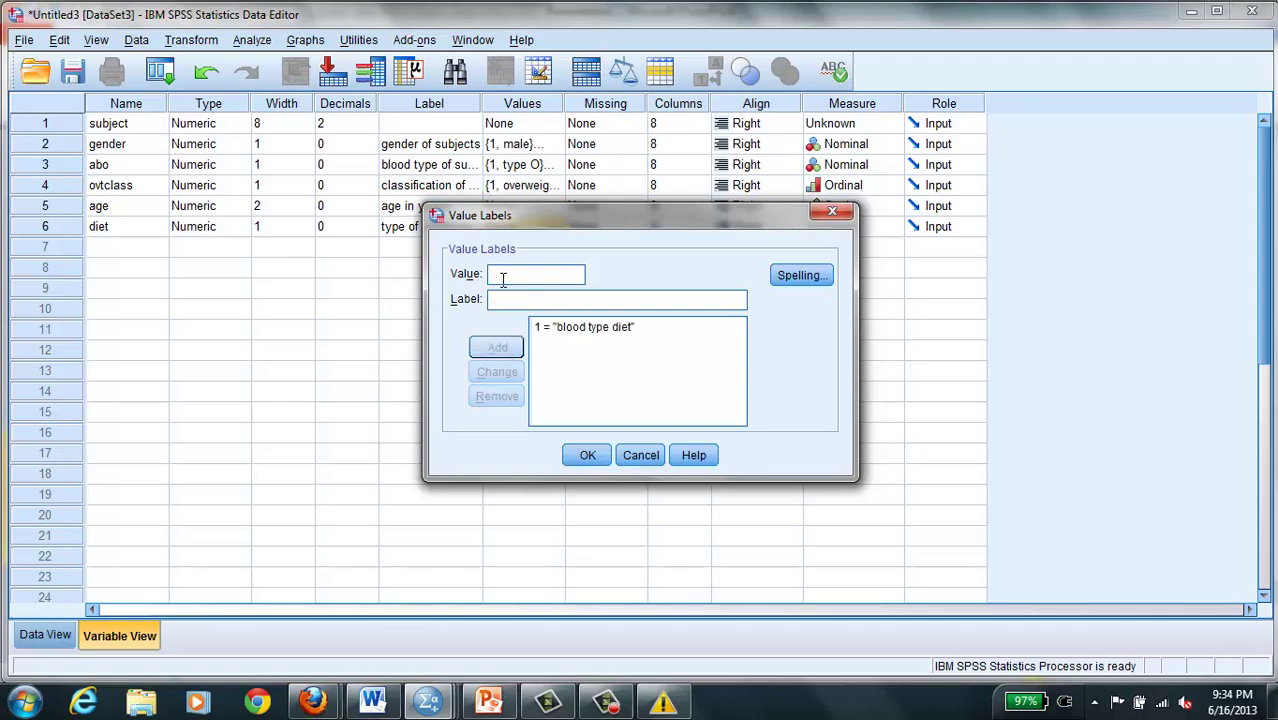
- Add diet value labels 2 = blood type diet calorie deficit and 3 = calorie deficit diet
text(2)
click(500, 300)
text(blo)
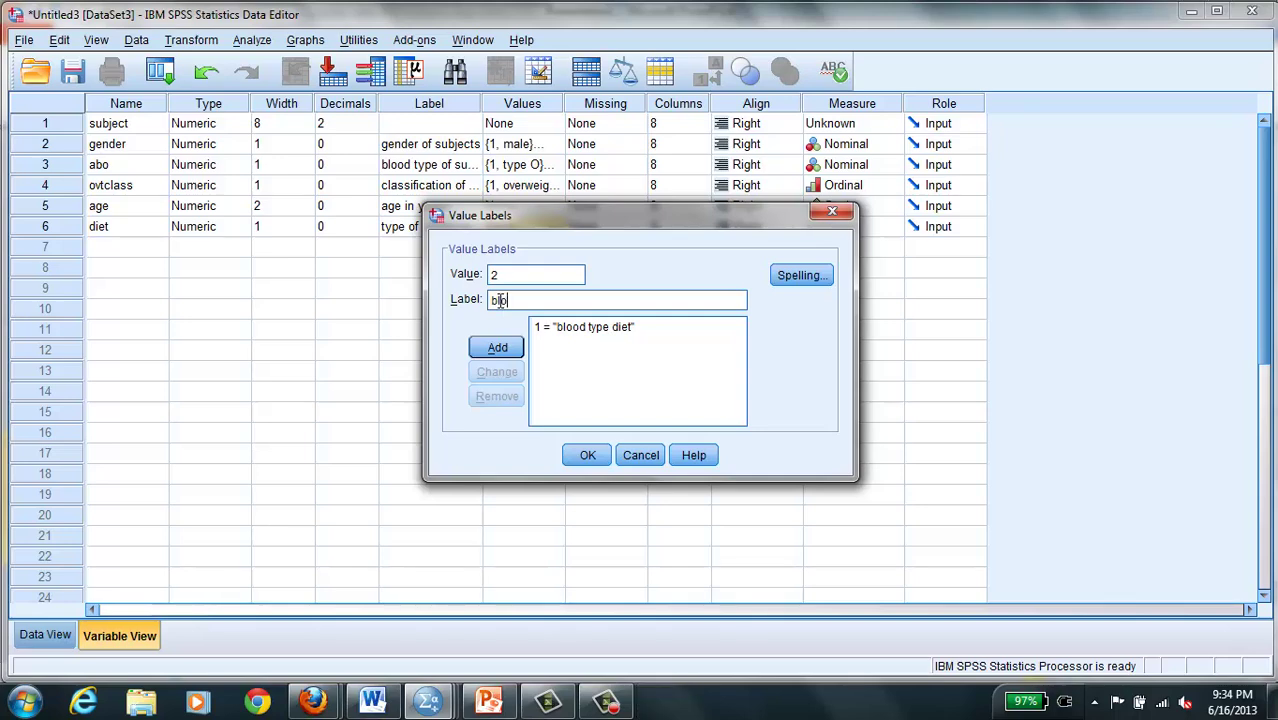
text(od type diet calorie defi)
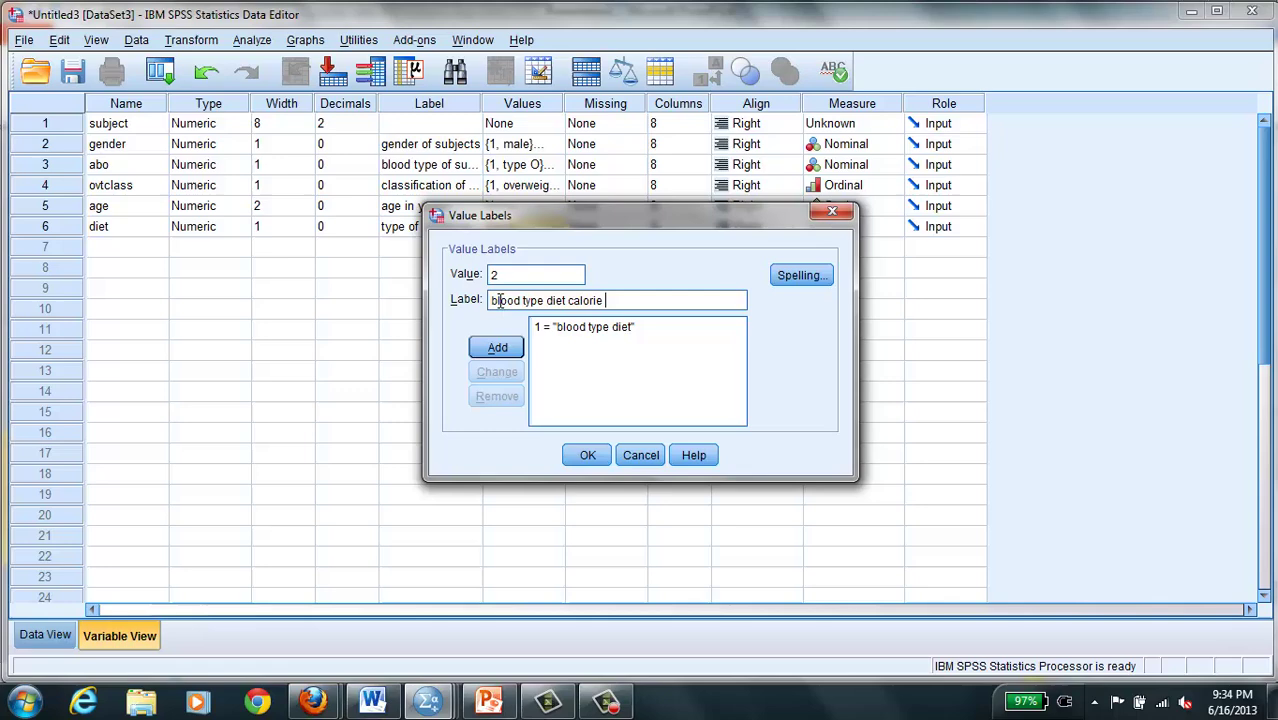
text(cit)
click(498, 346)
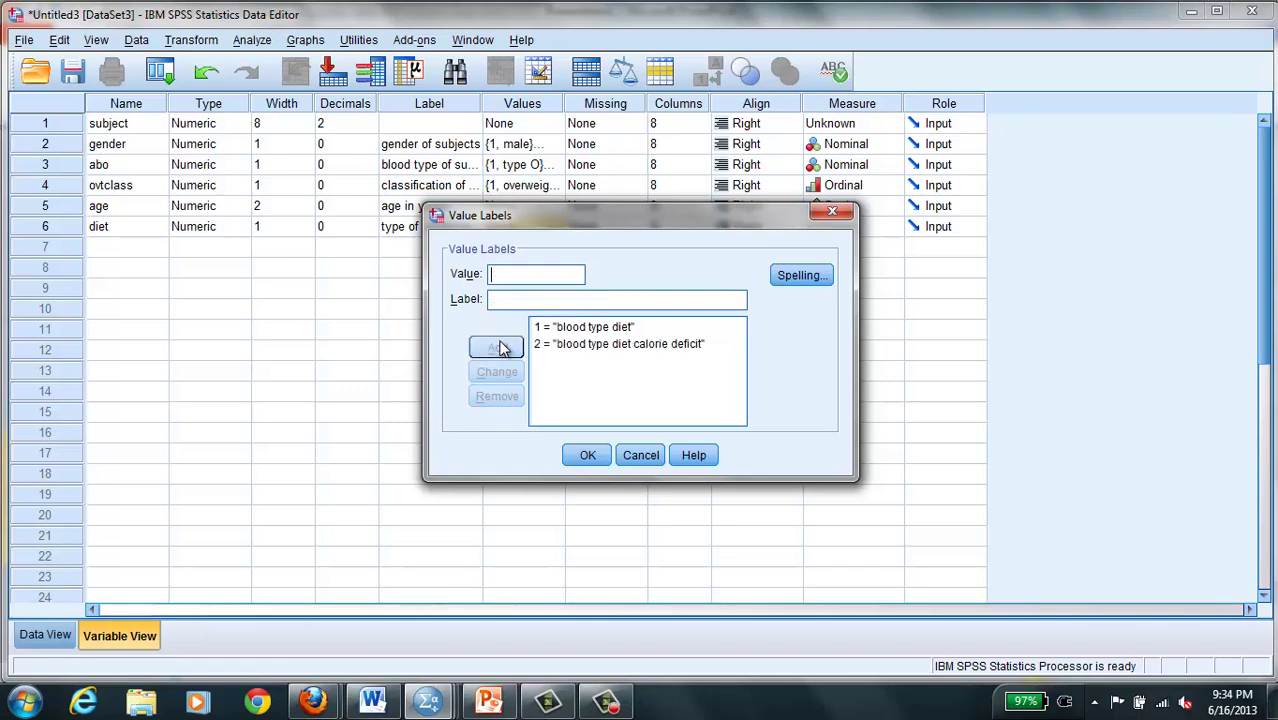
text(3)
click(501, 297)
text(calo)
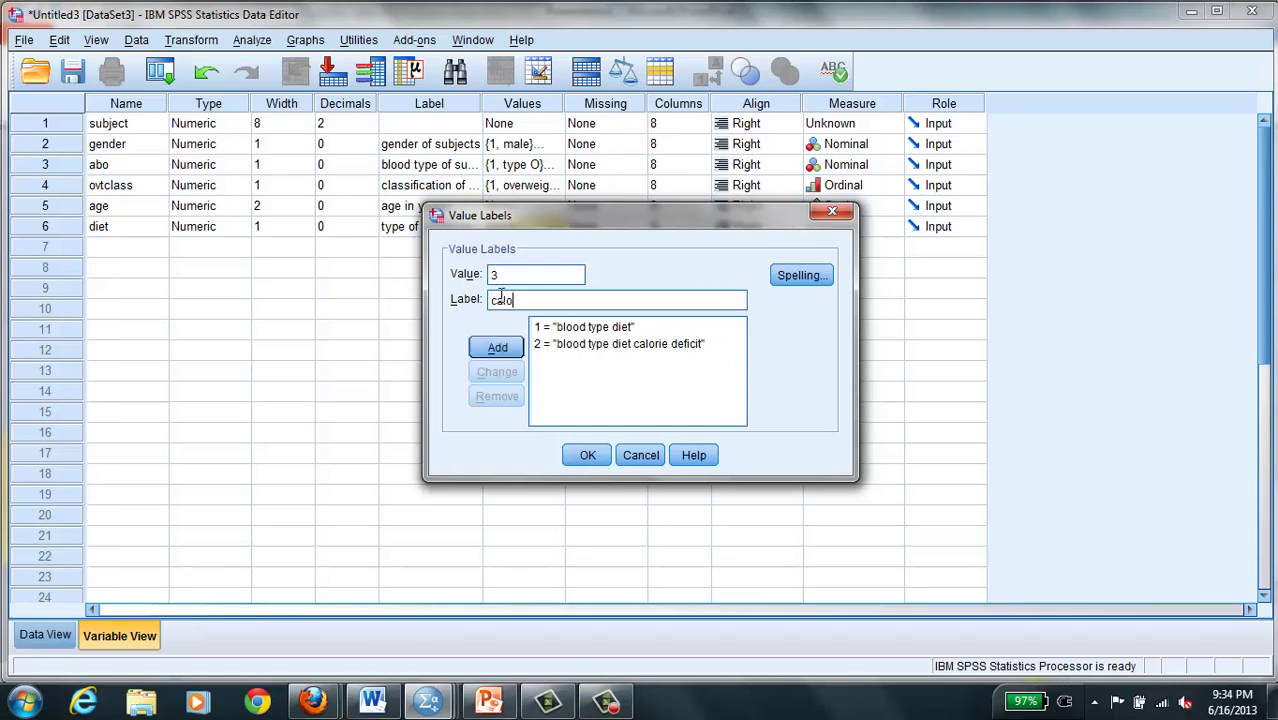
text(rie deficit diet)
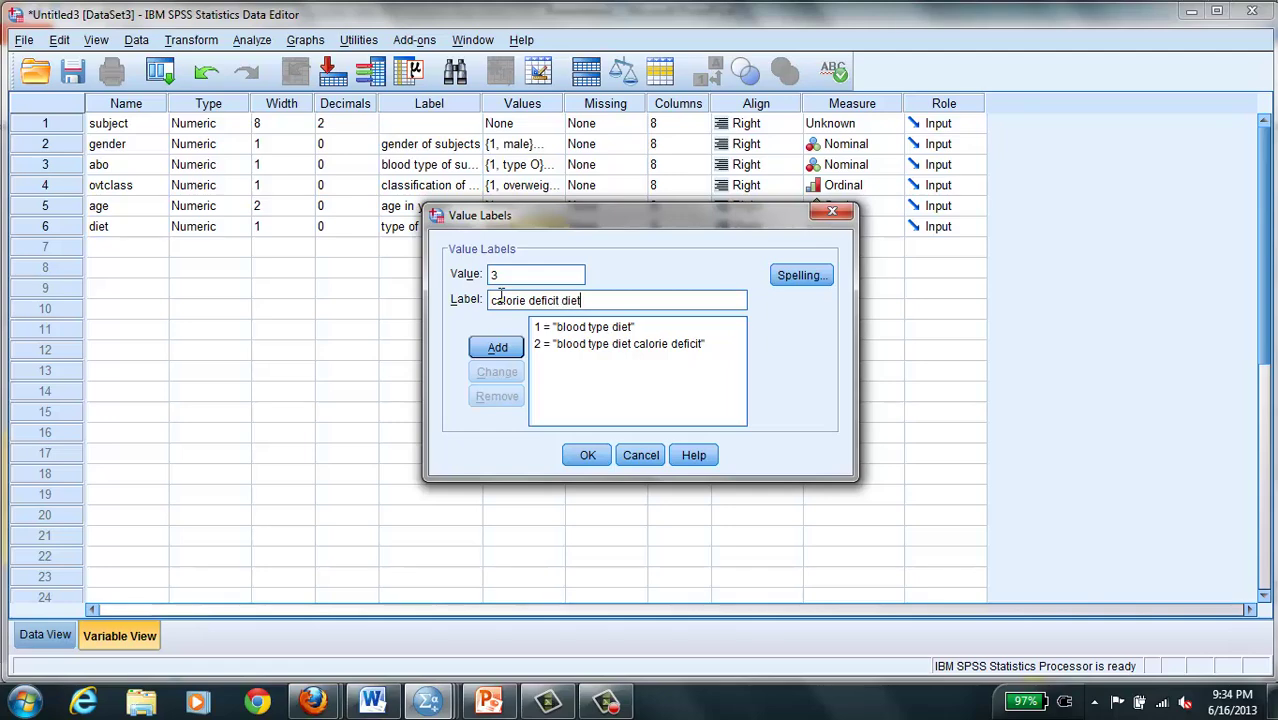
click(505, 347)
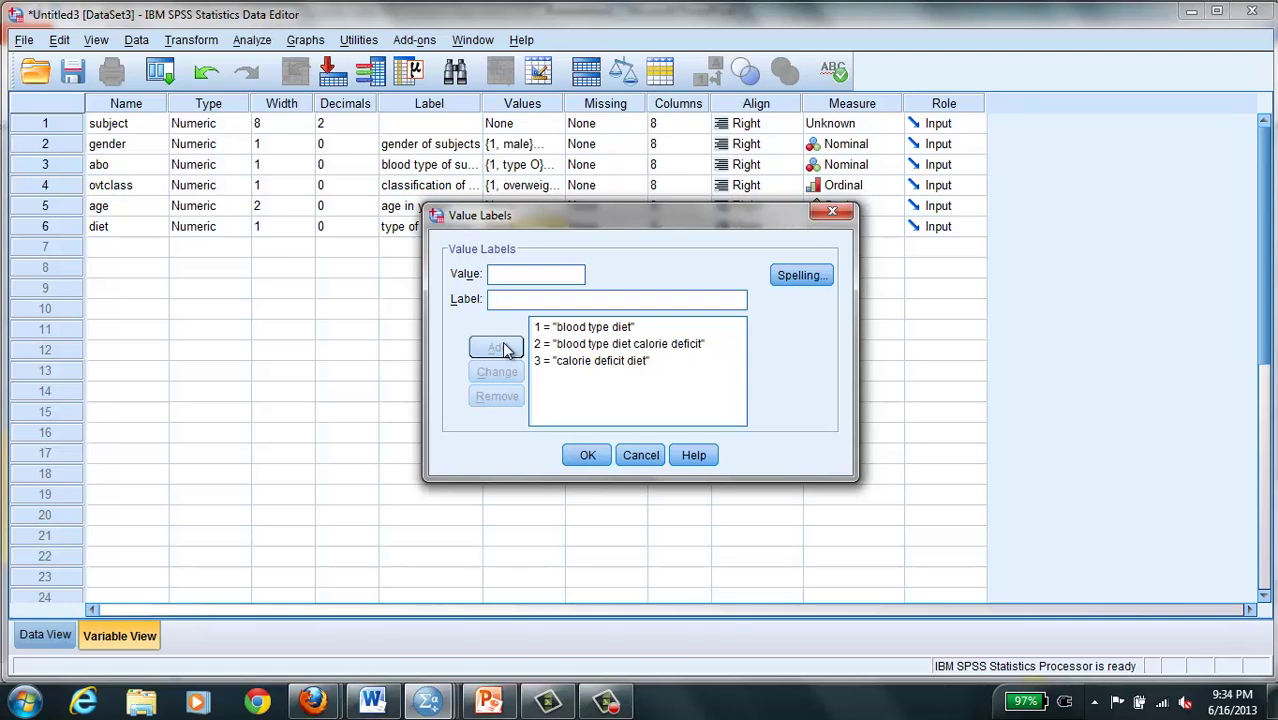
- Confirm diet's value labels and set its measurement level to Nominal
click(586, 457)
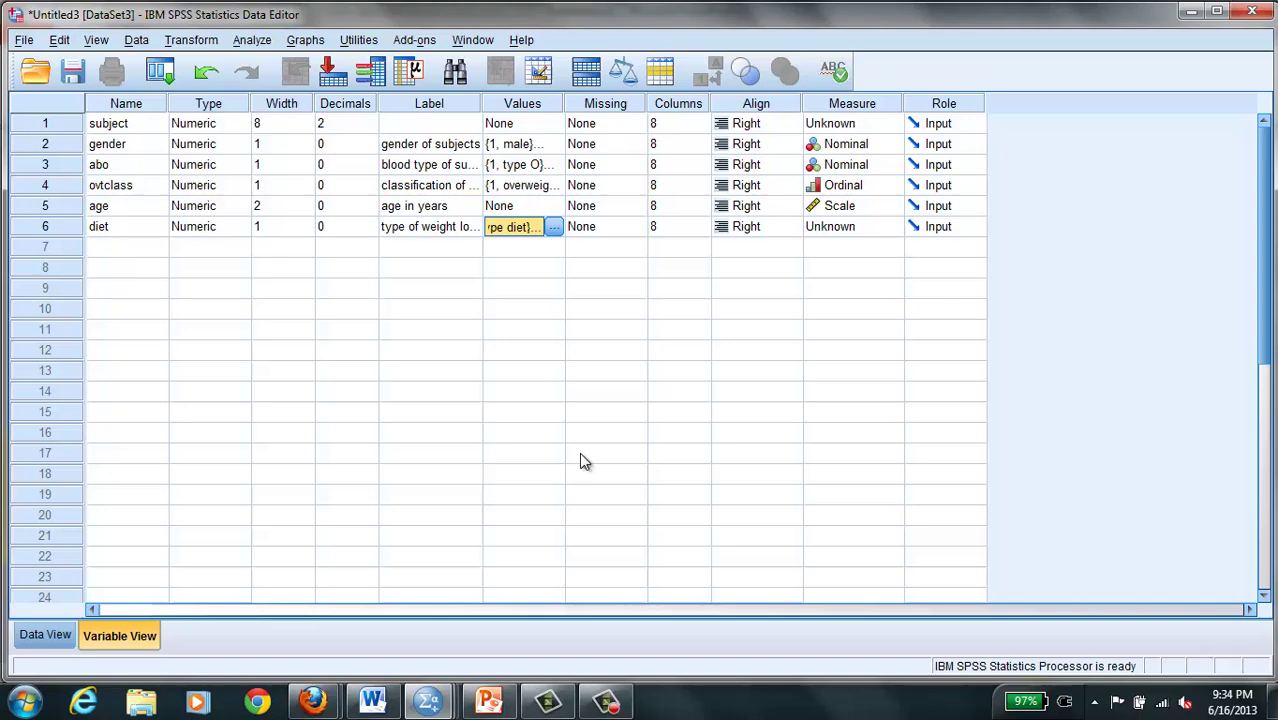
click(893, 226)
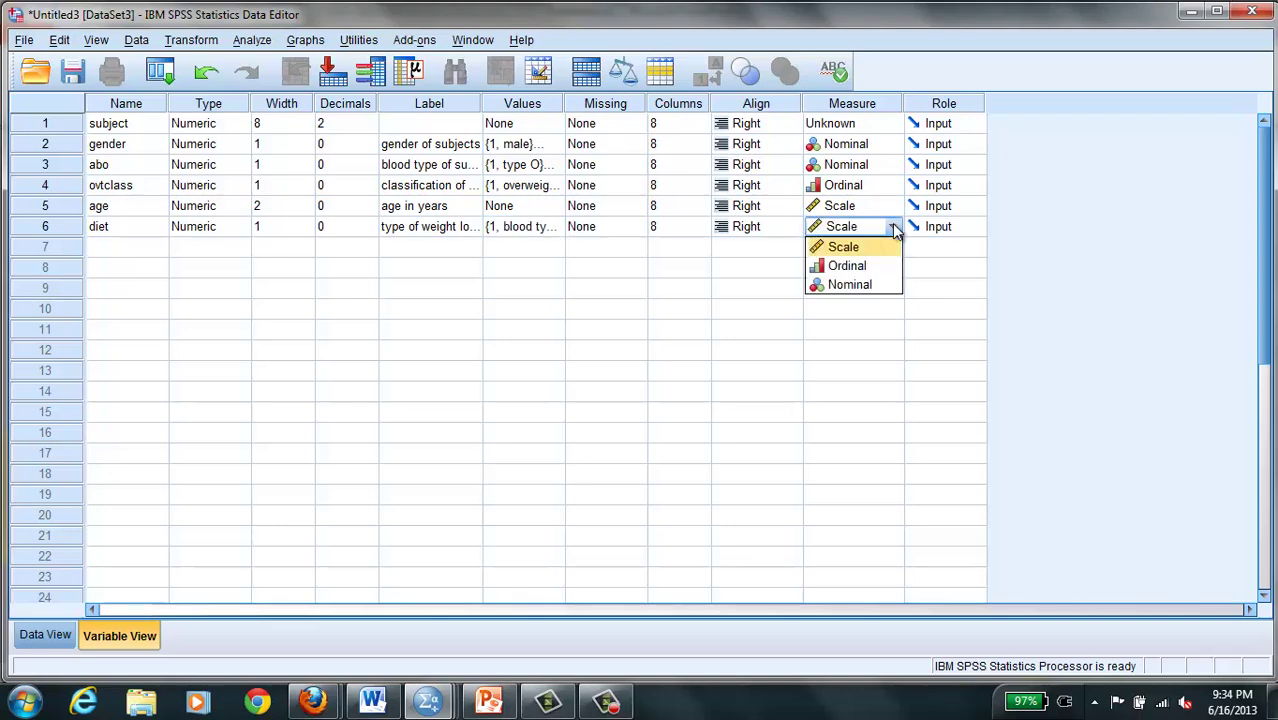
click(855, 285)
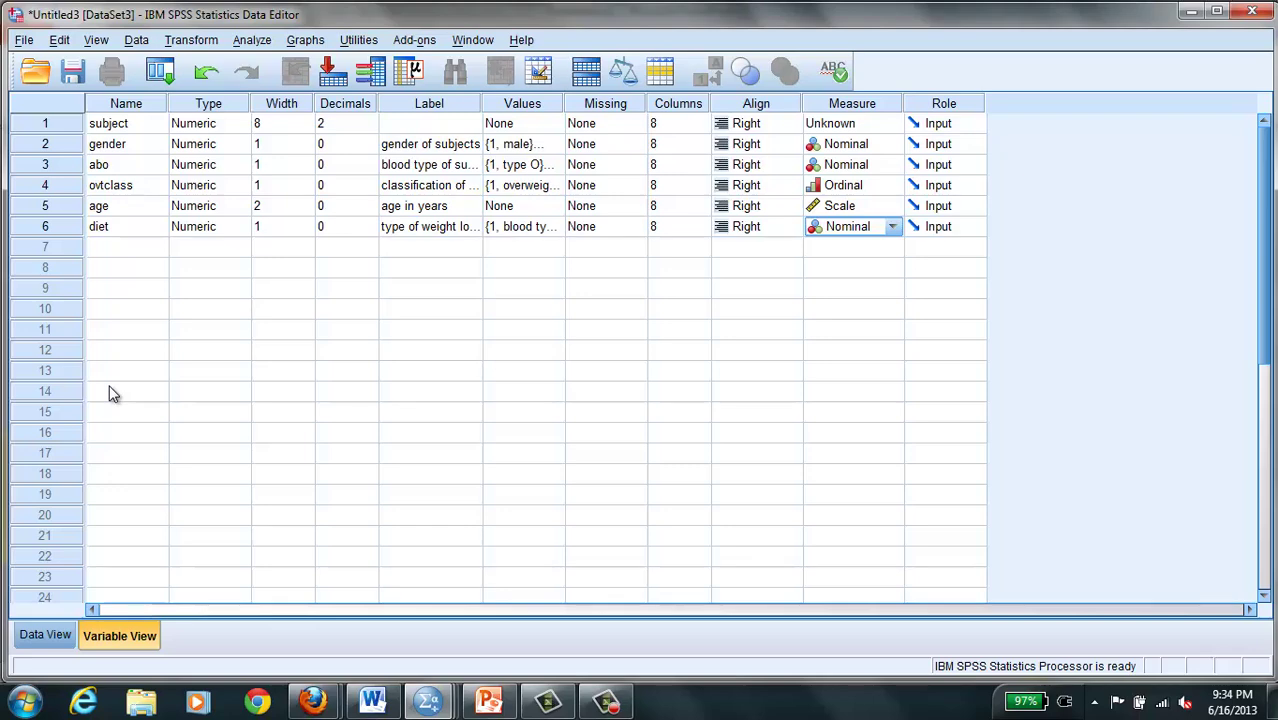
- In Data View, enter subject 1 and gender 1 in row 1, dismissing the colour-scheme prompt
click(43, 638)
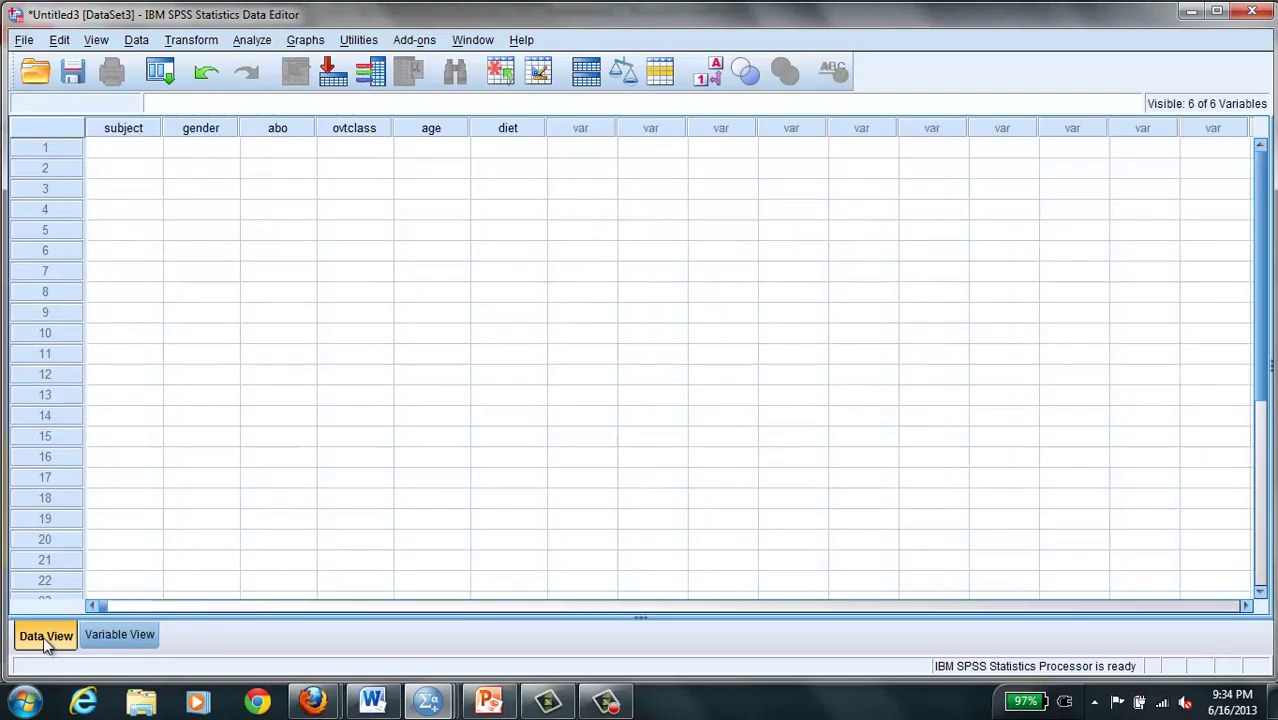
click(125, 150)
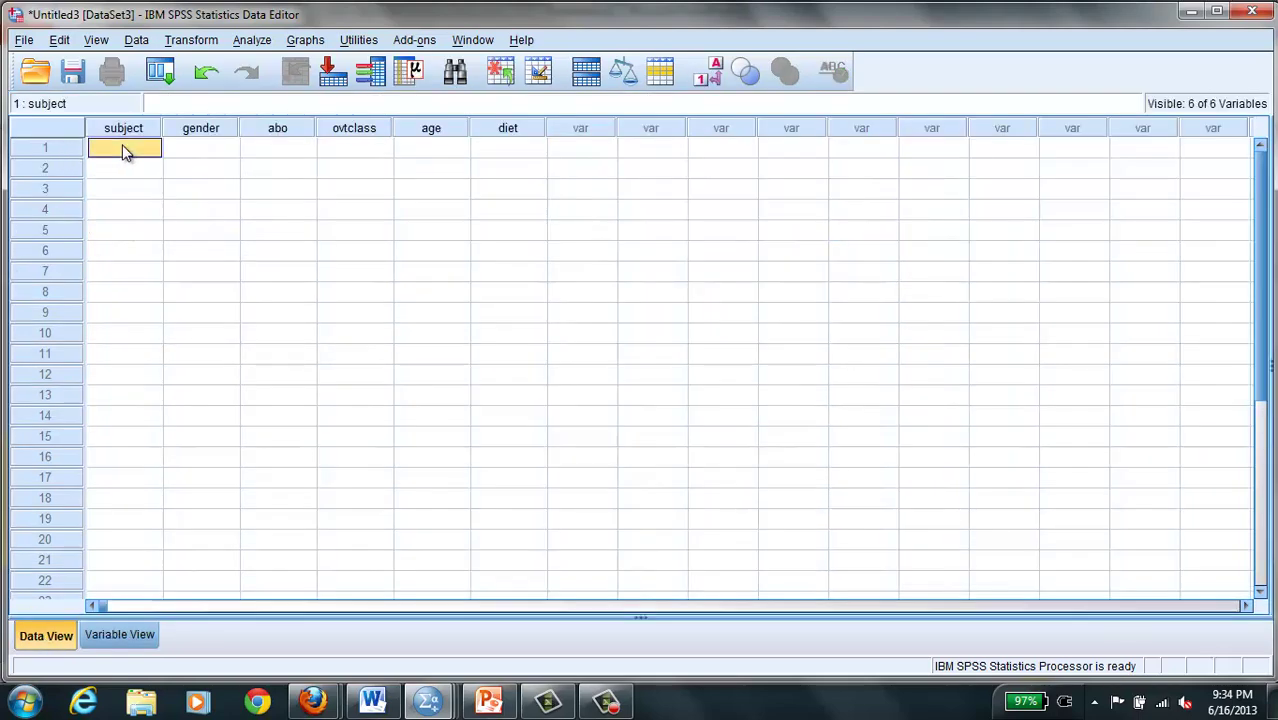
text(1)
click(205, 153)
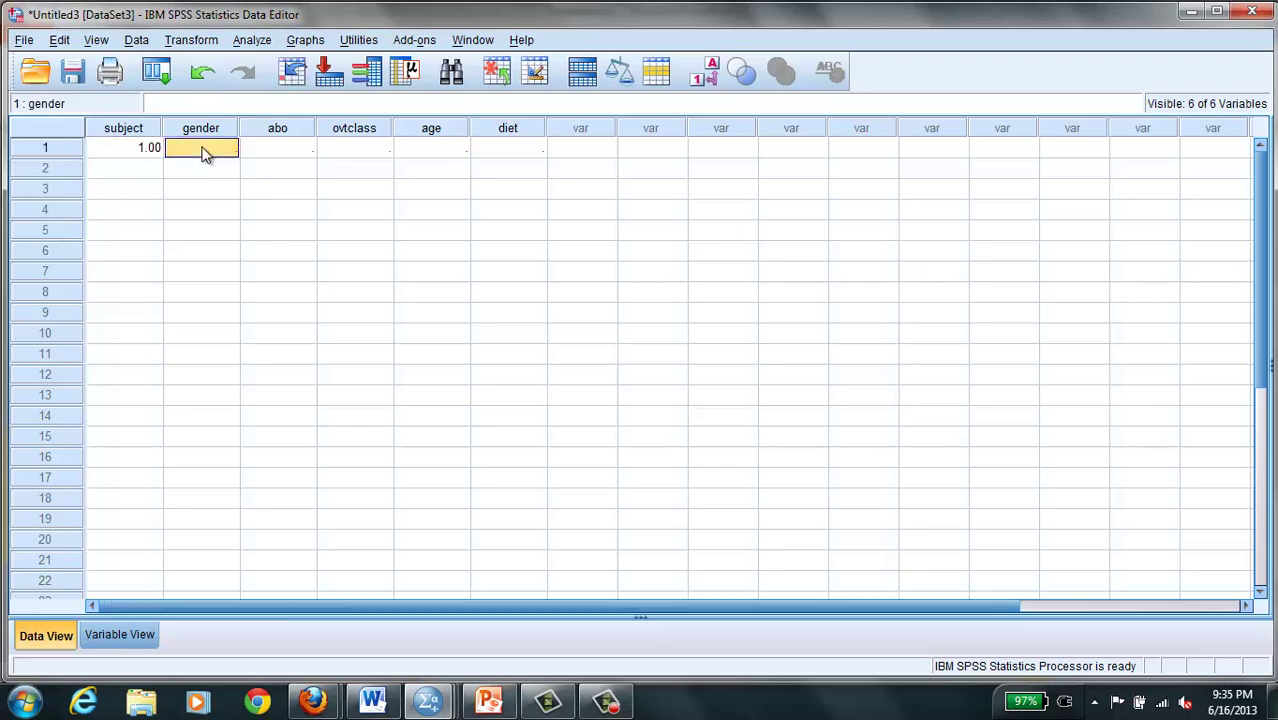
text(1)
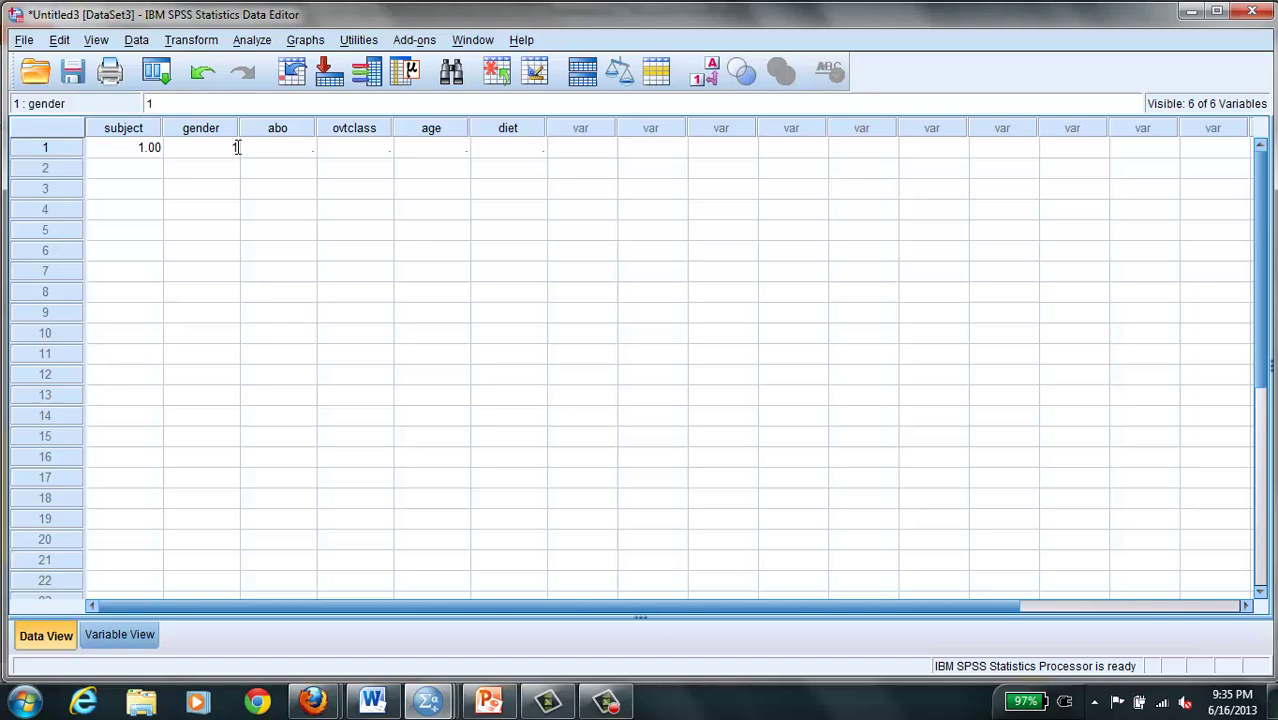
click(266, 153)
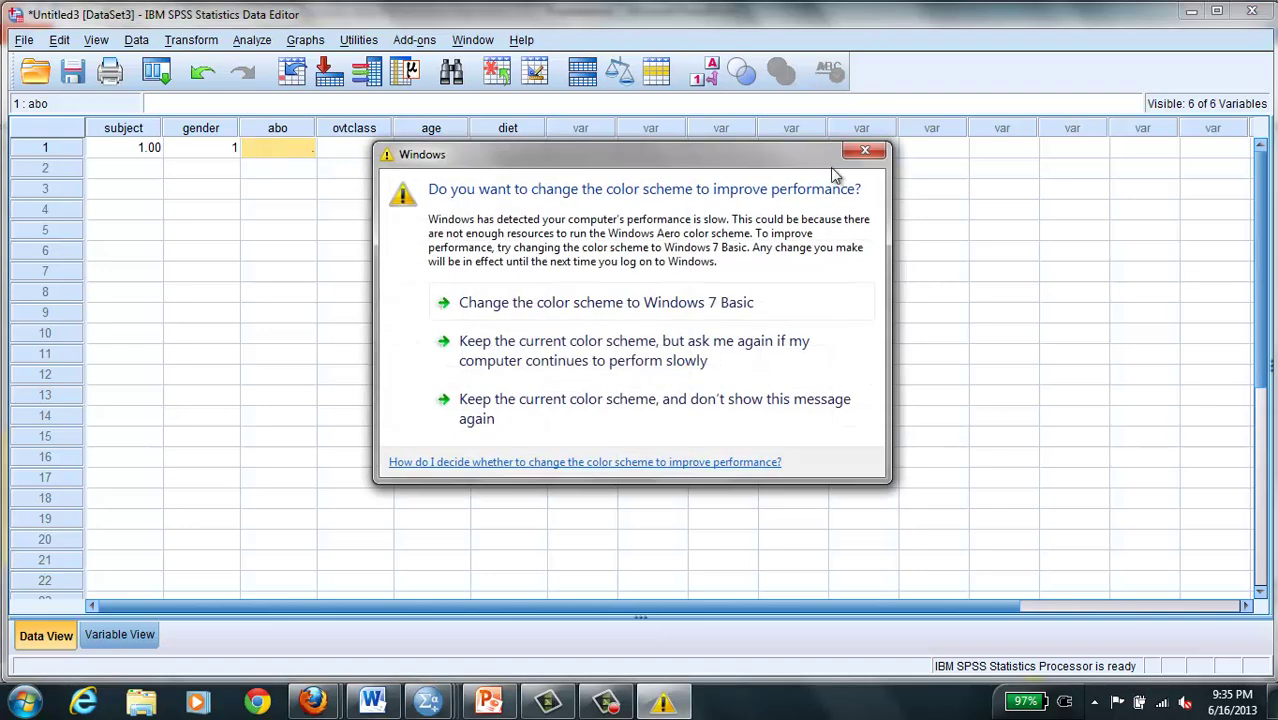
click(865, 151)
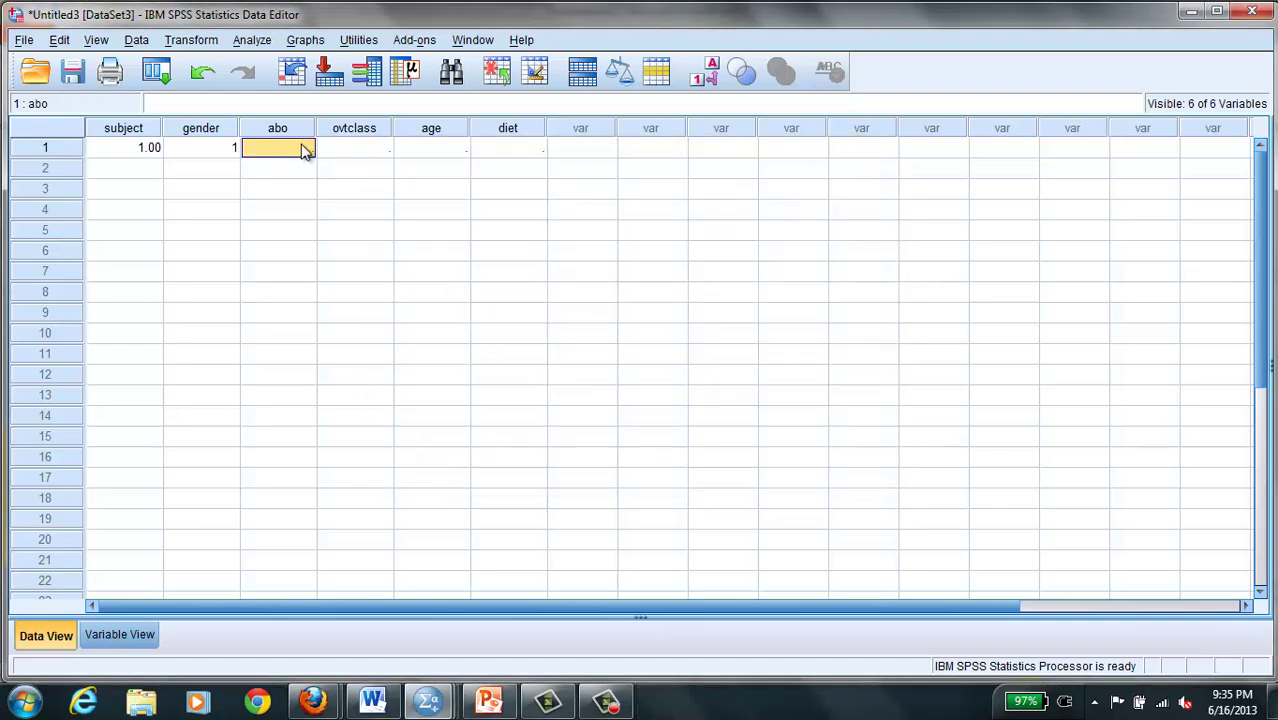
- Enter abo 3, ovtclass 2, age 55 and diet 1 for the first case
text(3)
click(361, 150)
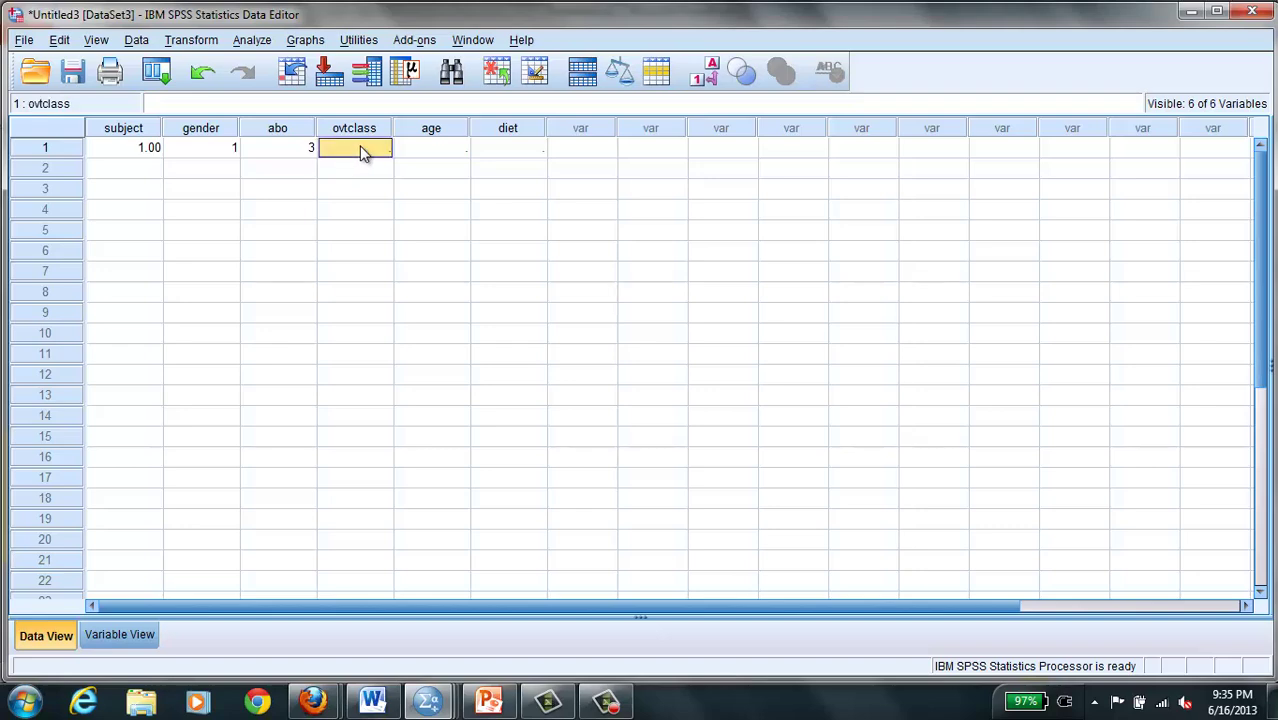
text(2)
click(431, 150)
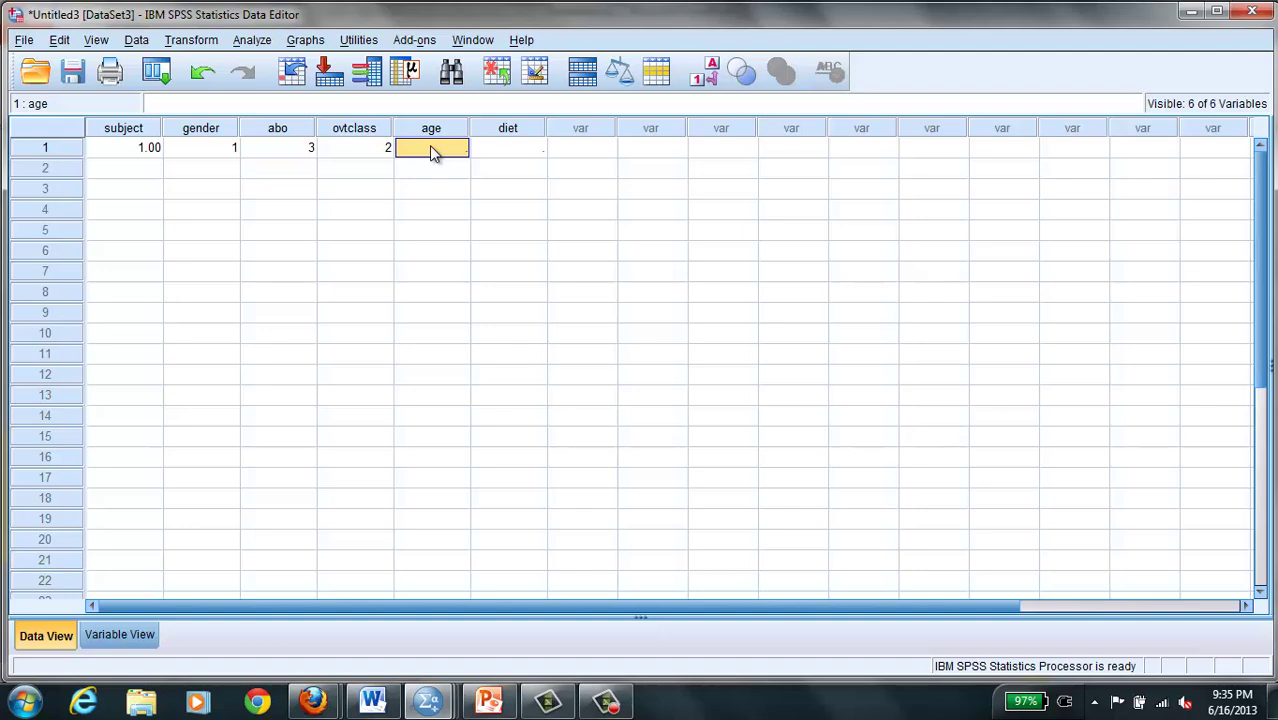
text(55)
click(517, 150)
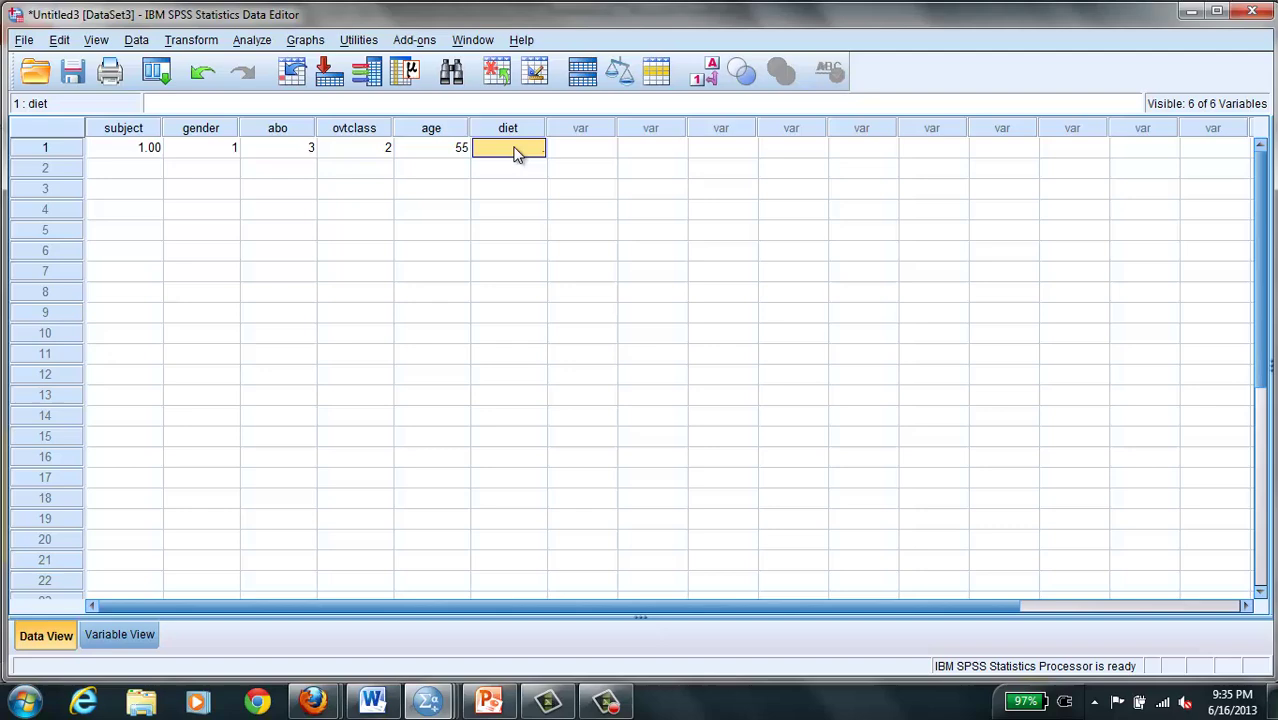
text(1)
- Fill row 2 with subject 2, gender 2, abo 1, ovtclass 3, age 42 and diet 2
click(139, 178)
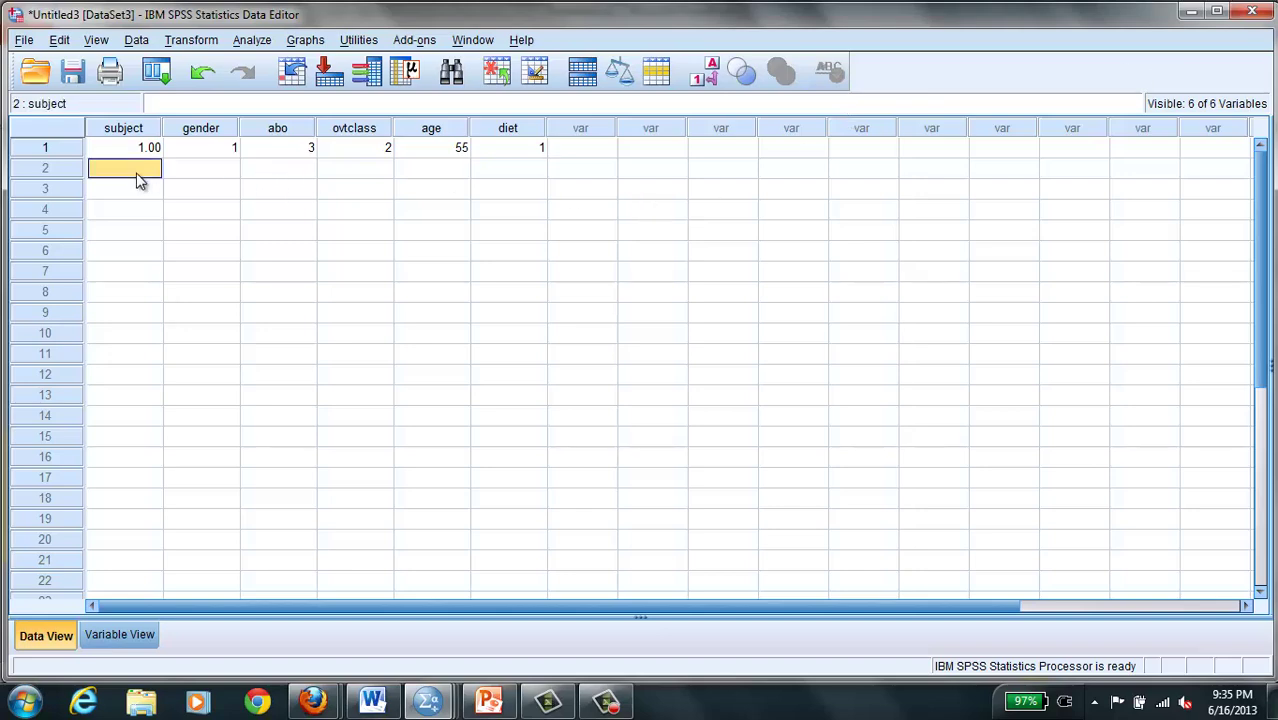
text(2)
click(210, 175)
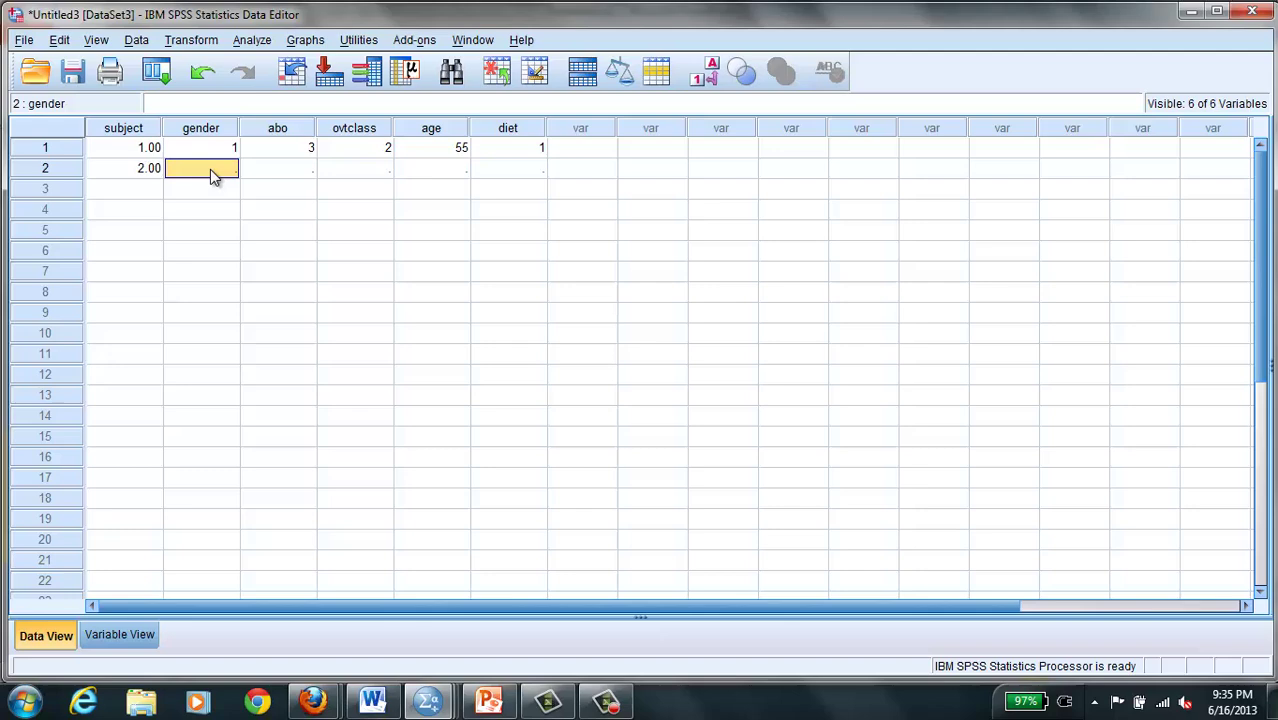
text(2)
click(291, 175)
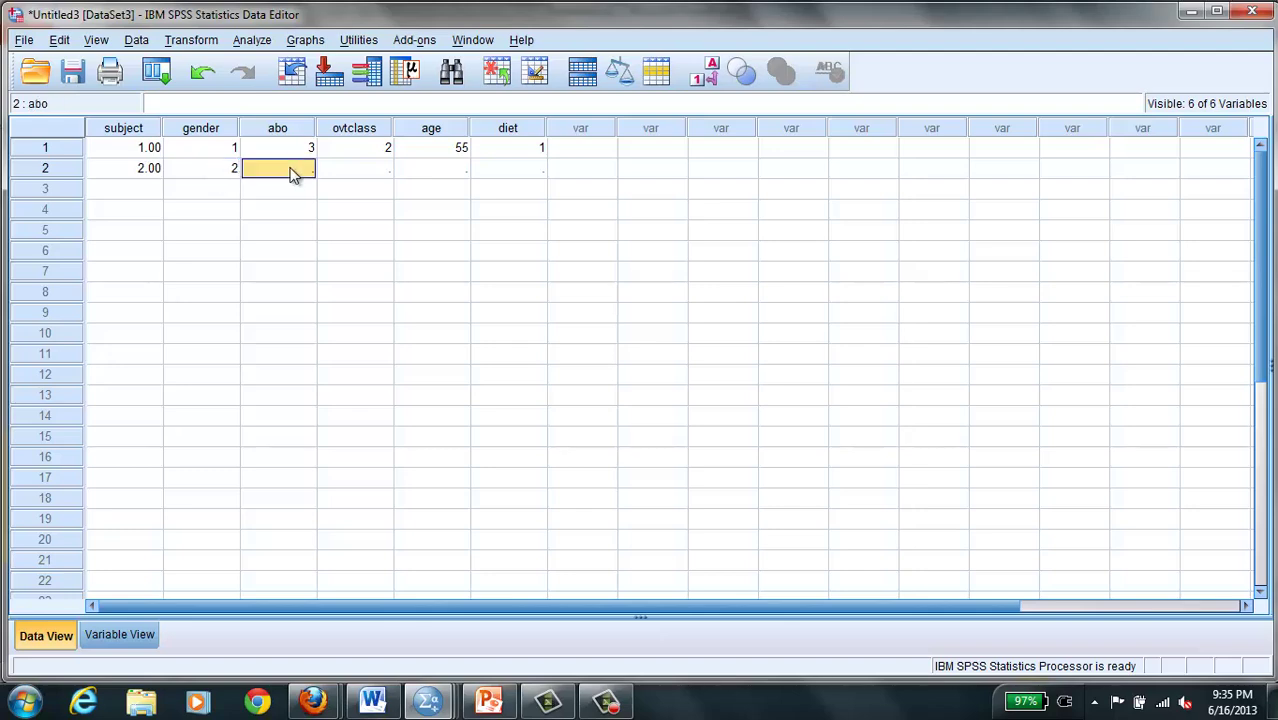
text(1)
click(374, 168)
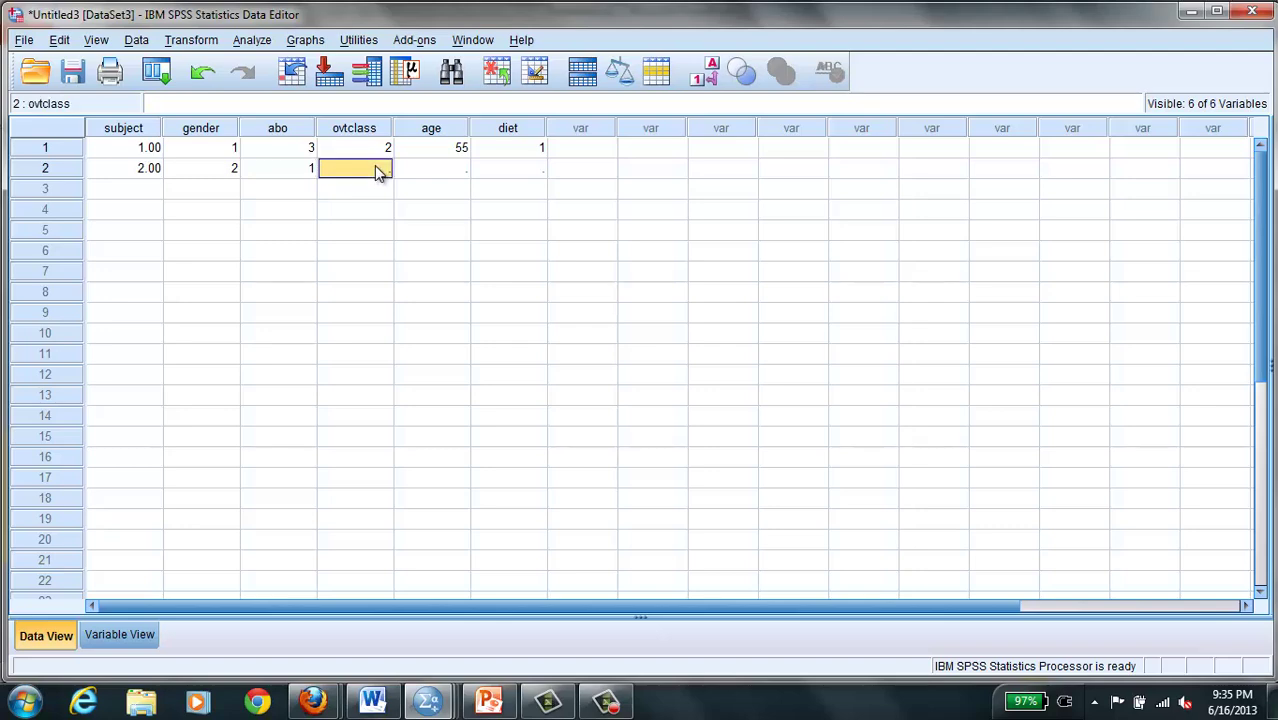
text(3)
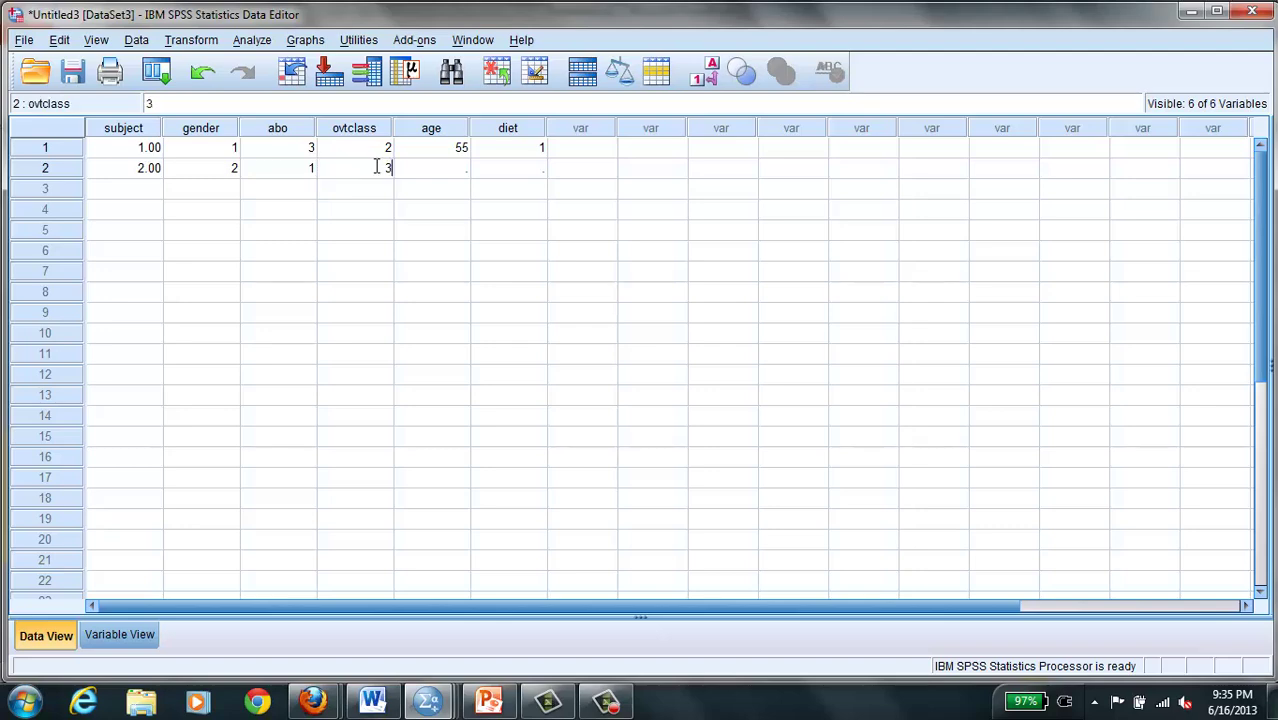
click(446, 170)
text(42)
click(530, 173)
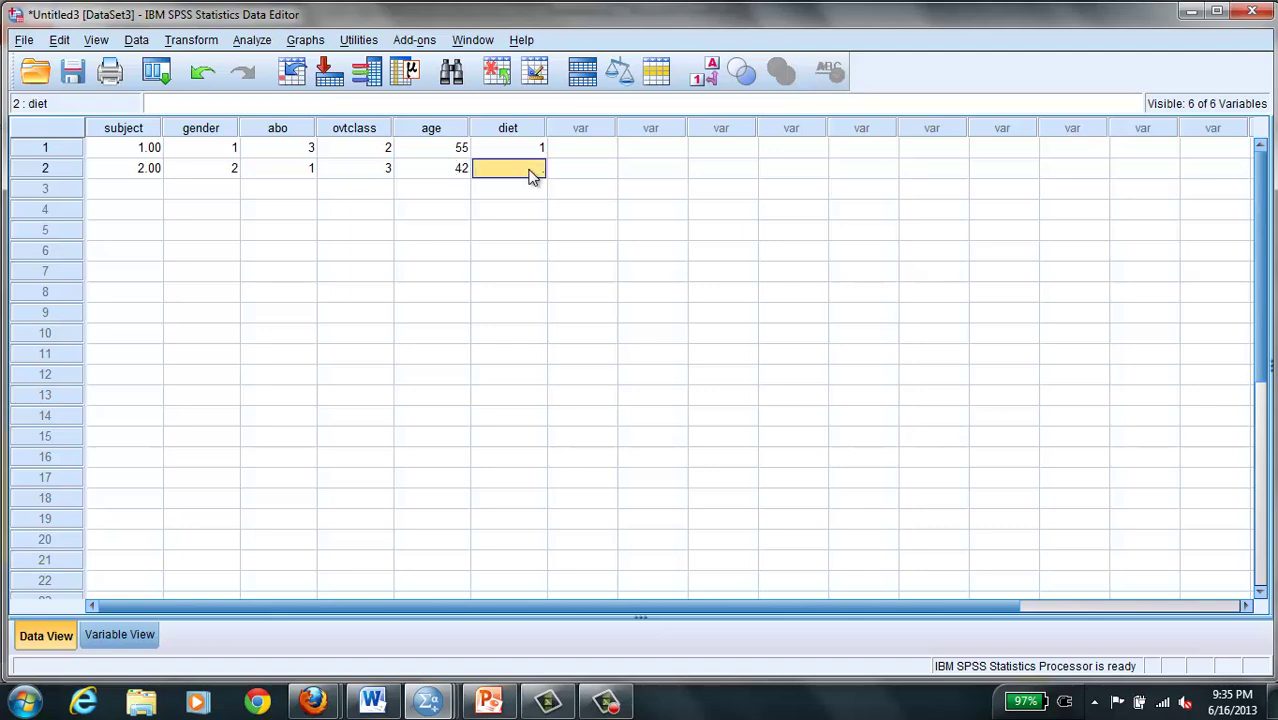
text(2)
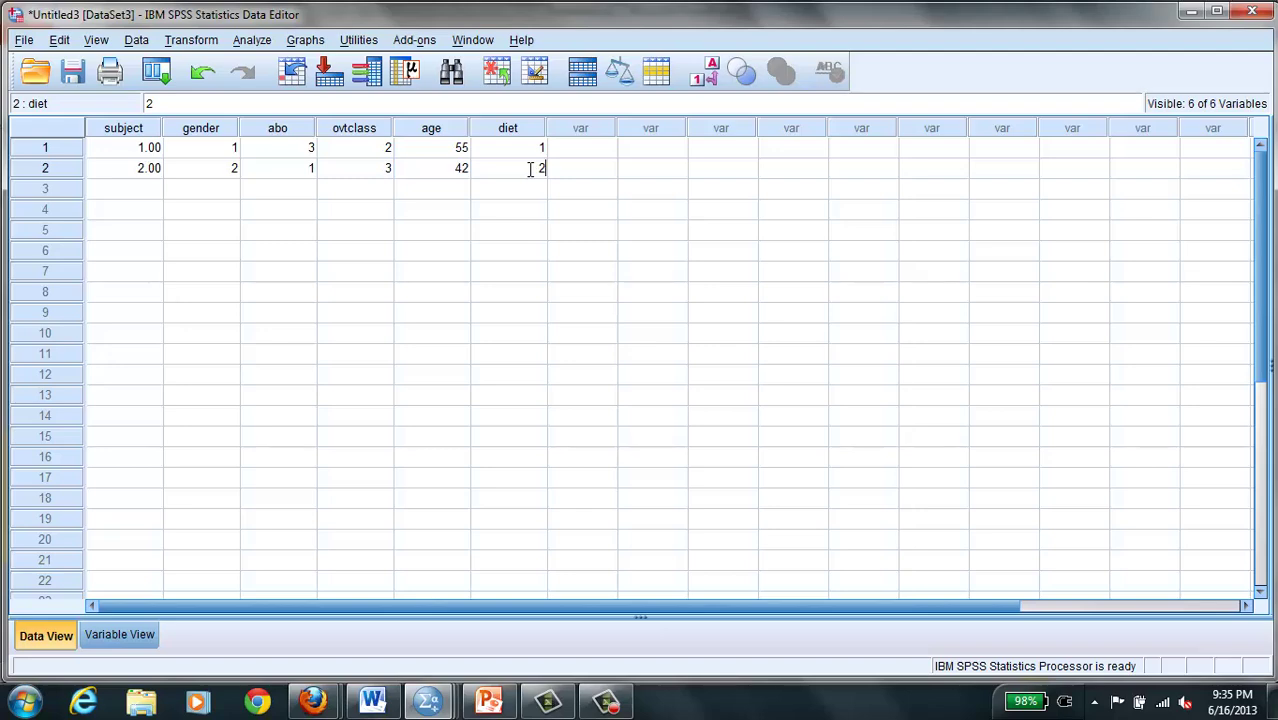